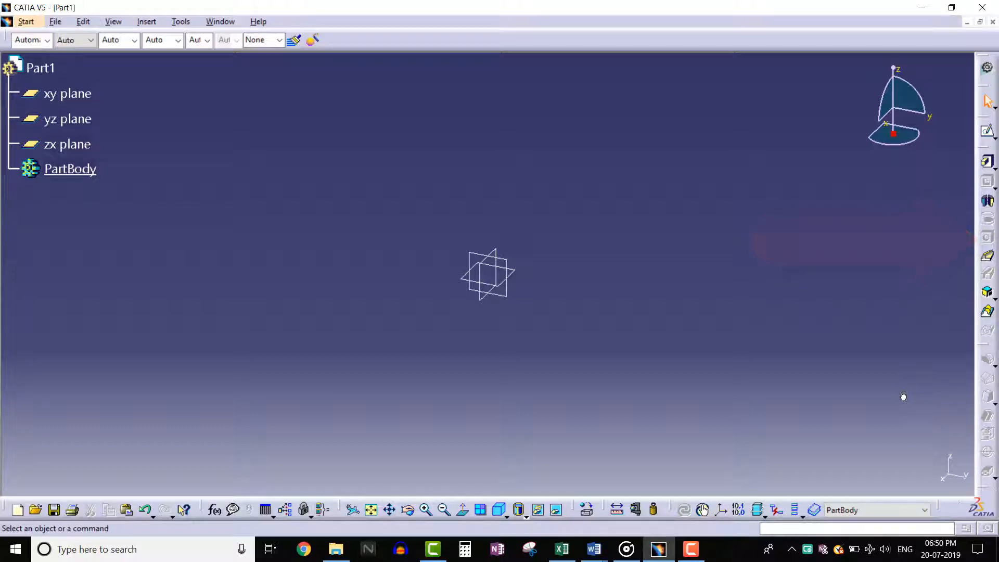
Step: Sketch a roughly square rectangle around the origin on the xy plane and exit the sketch
{"action": "left_click", "coordinate": [987, 131]}
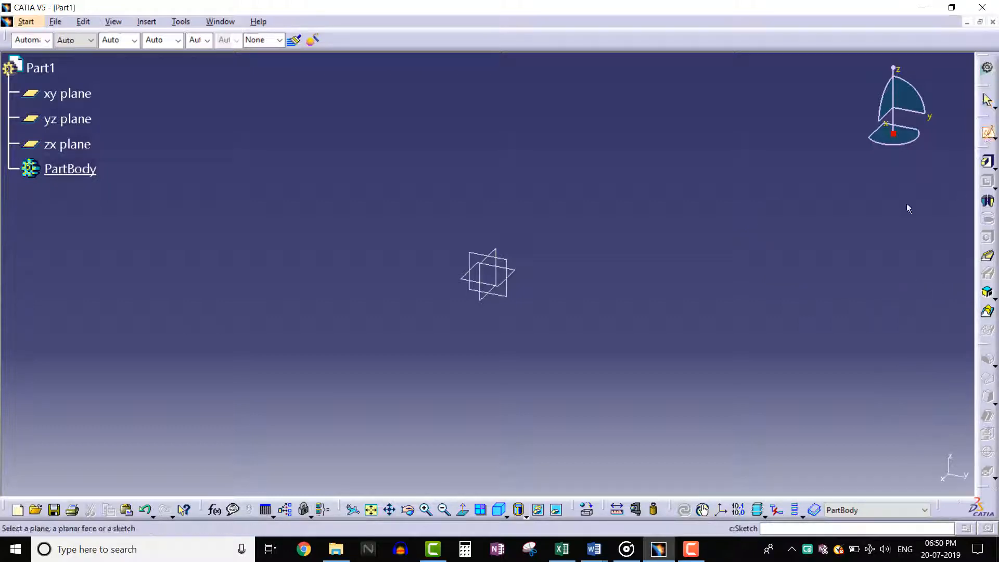
{"action": "left_click", "coordinate": [515, 275]}
{"action": "left_click", "coordinate": [987, 273]}
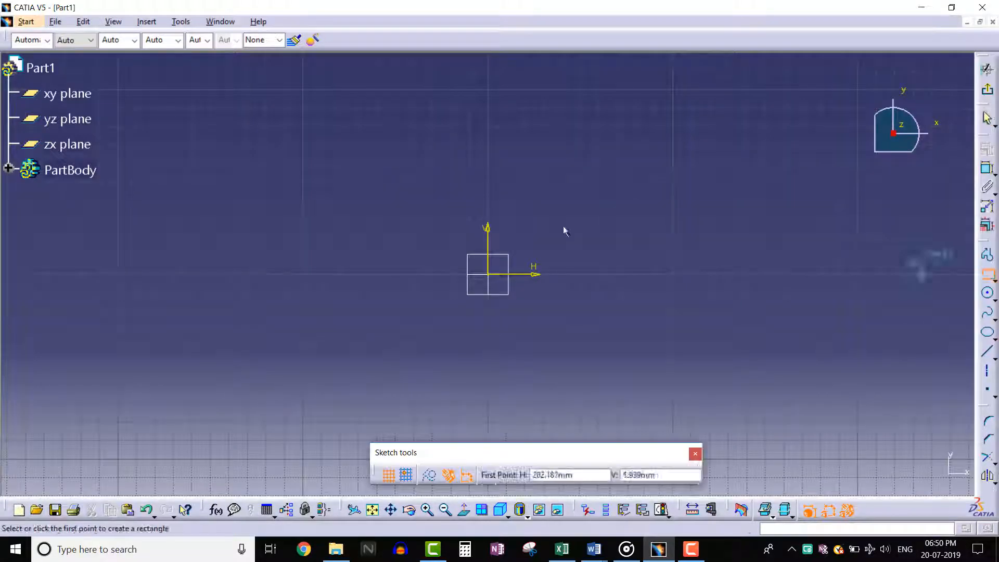
{"action": "left_click", "coordinate": [305, 92]}
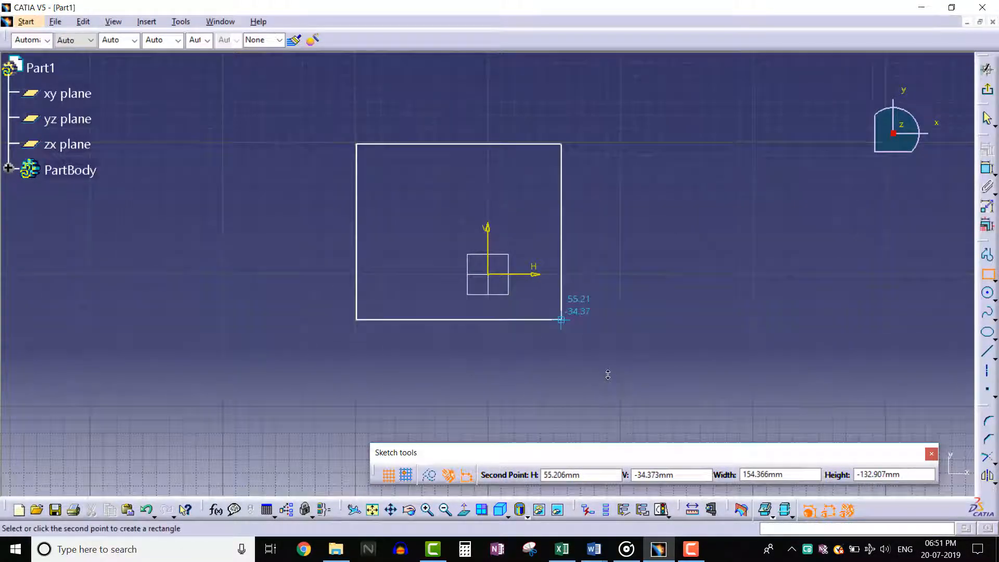
{"action": "left_click", "coordinate": [622, 405]}
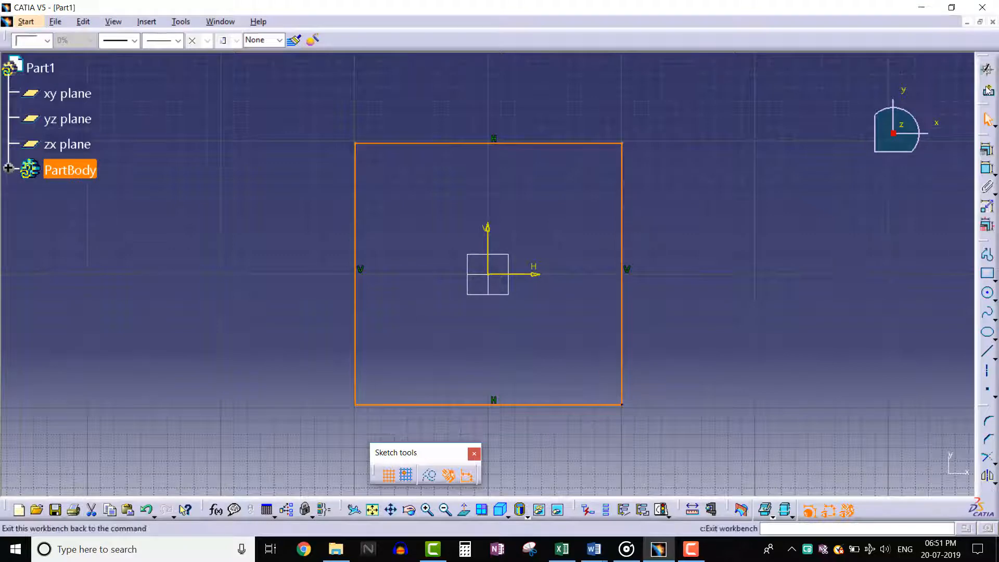
{"action": "left_click", "coordinate": [987, 69]}
Step: Pad the rectangle sketch to a length of 35 mm and expand PartBody in the specification tree
{"action": "left_click", "coordinate": [987, 164]}
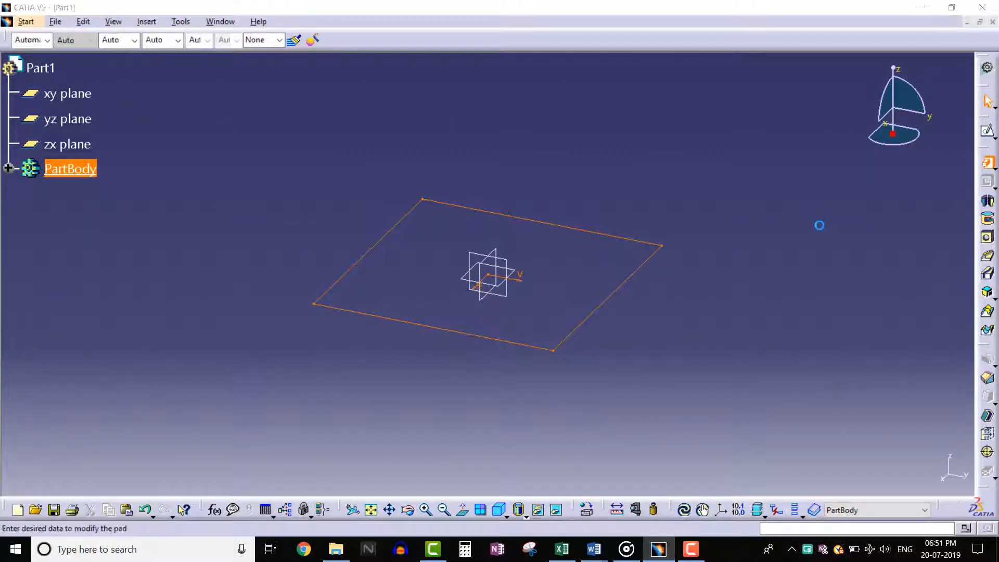
{"action": "type", "text": "35"}
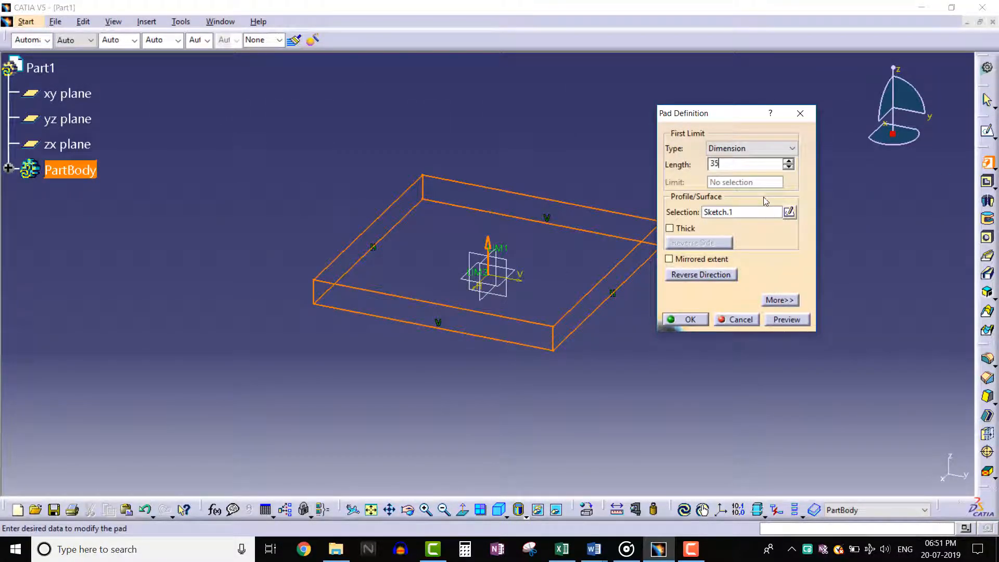
{"action": "left_click", "coordinate": [786, 319]}
{"action": "left_click", "coordinate": [695, 321]}
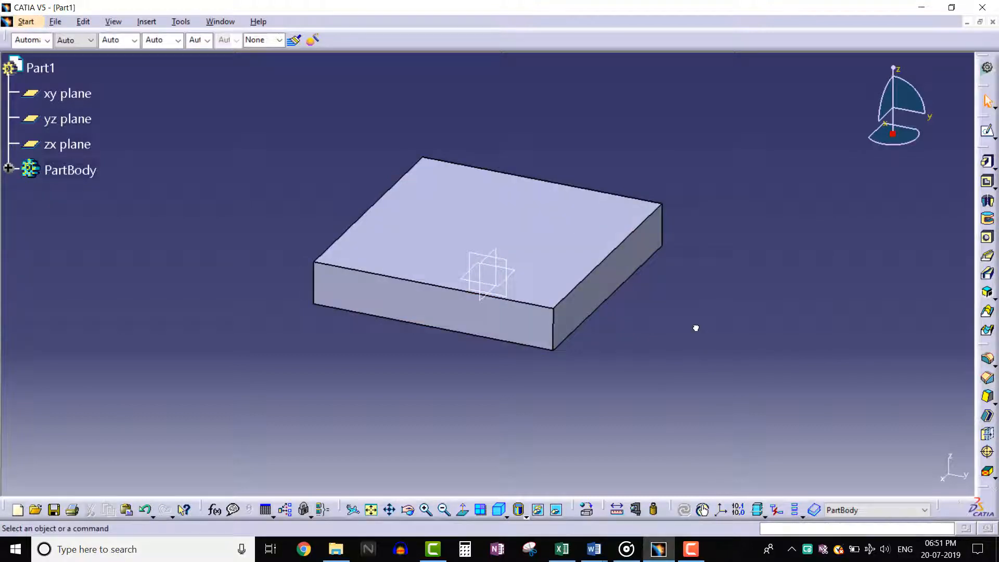
{"action": "left_click", "coordinate": [8, 168]}
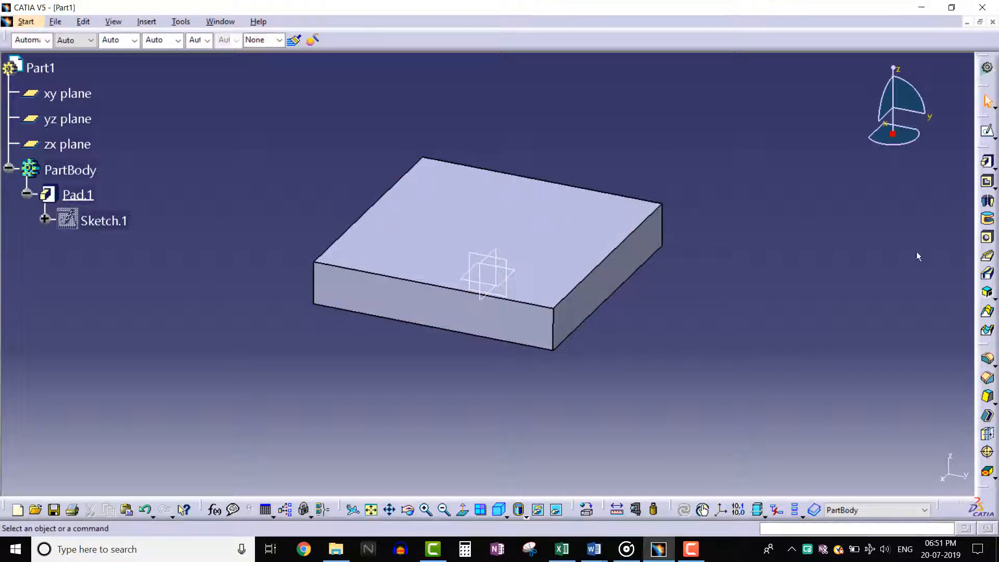
Step: Start a hole on the pad's top face and open its positioning sketch
{"action": "left_click", "coordinate": [988, 238]}
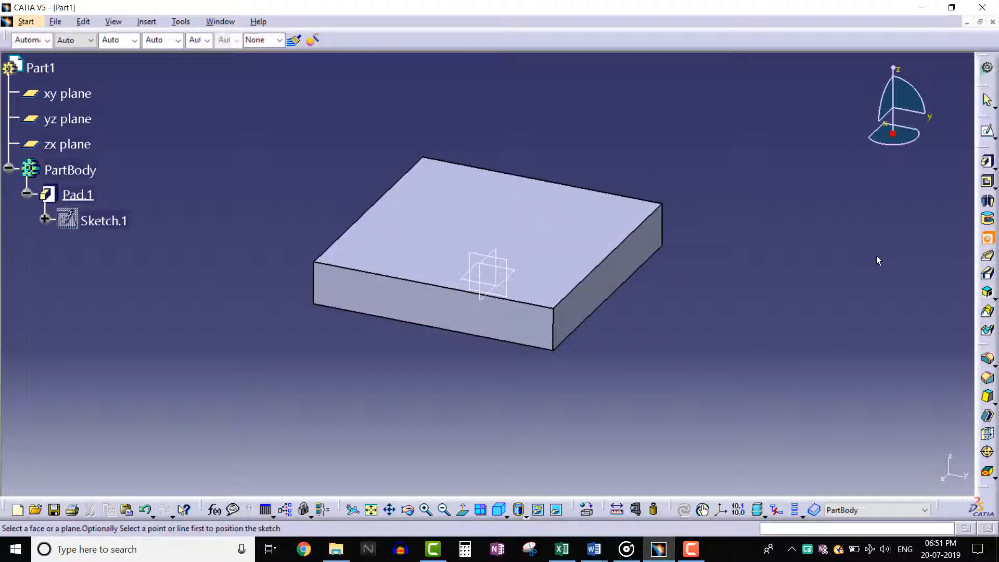
{"action": "left_click", "coordinate": [580, 235]}
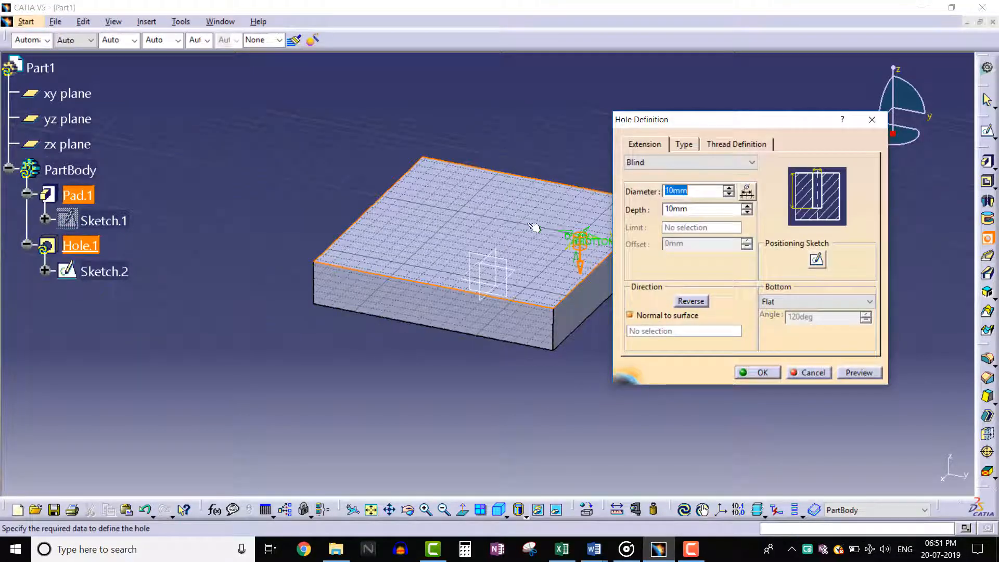
{"action": "middle_click_drag", "start_coordinate": [479, 224], "coordinate": [440, 223]}
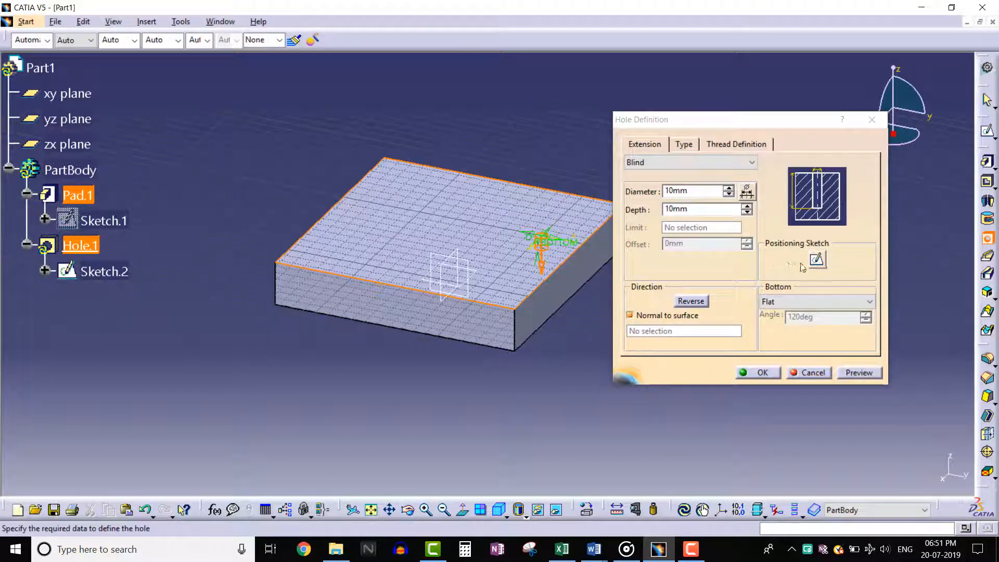
{"action": "left_click", "coordinate": [816, 261]}
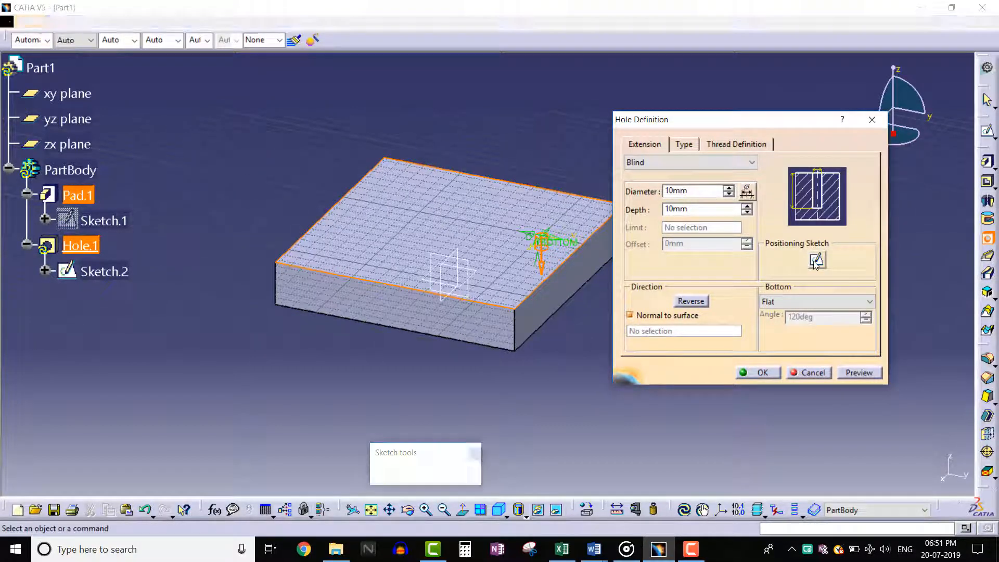
Step: Dimension the hole's centre point from the left and bottom edges of the block in the positioning sketch
{"action": "mouse_move", "coordinate": [712, 287]}
{"action": "middle_mouse_down"}
{"action": "mouse_move", "coordinate": [741, 216]}
{"action": "mouse_move", "coordinate": [738, 224]}
{"action": "middle_mouse_up"}
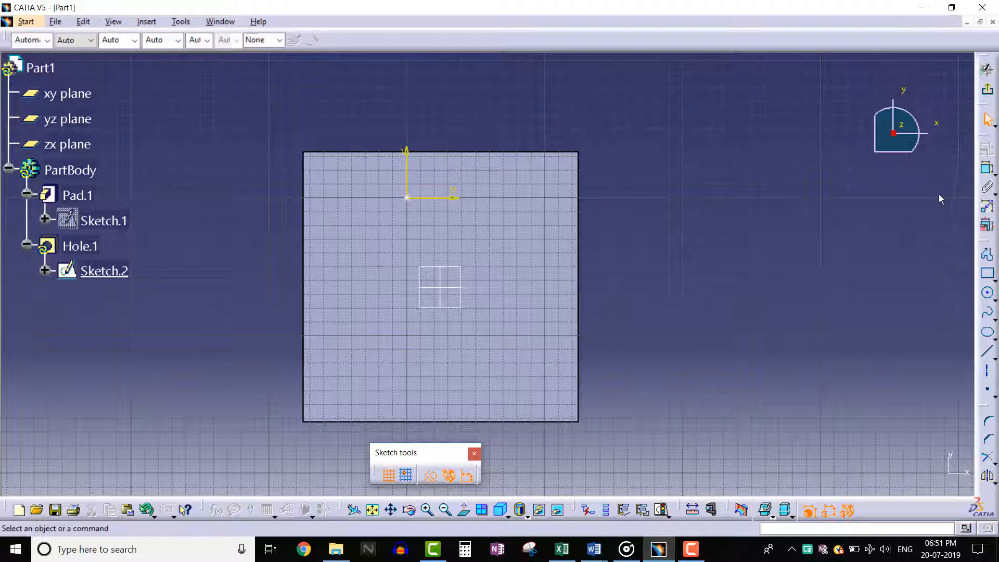
{"action": "middle_click_drag", "start_coordinate": [759, 241], "coordinate": [805, 217]}
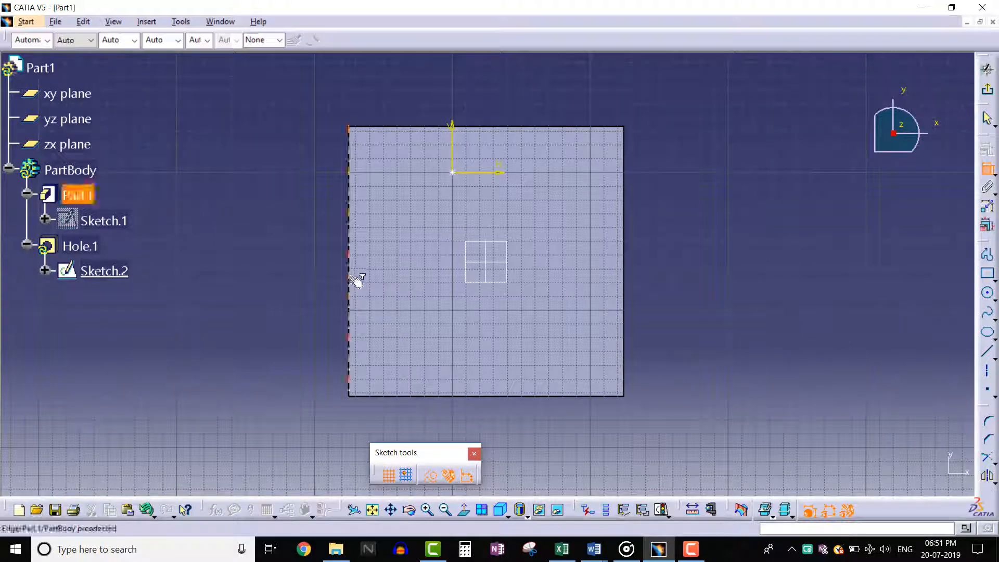
{"action": "left_click", "coordinate": [356, 281]}
{"action": "left_click", "coordinate": [455, 173]}
{"action": "left_click", "coordinate": [411, 104]}
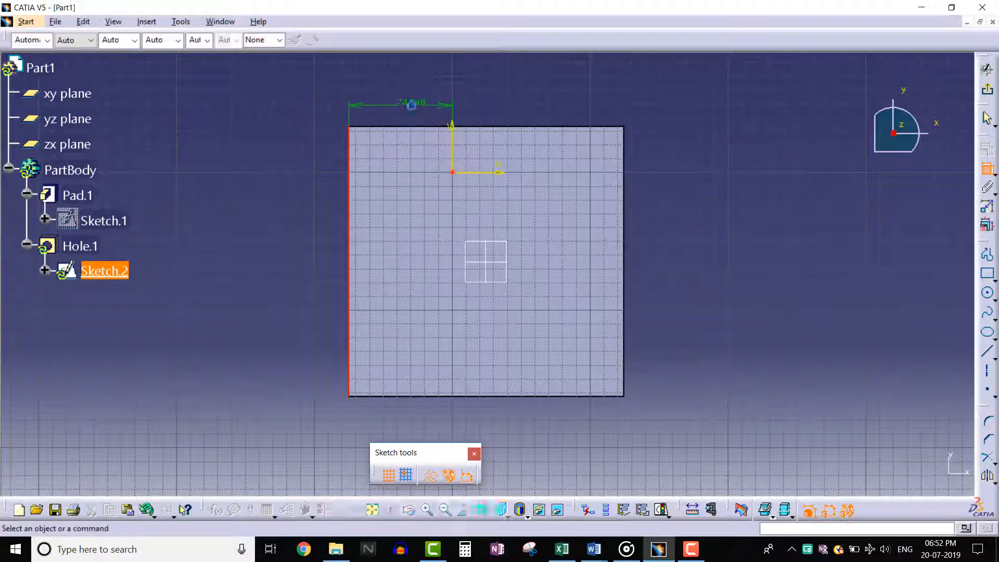
{"action": "left_click", "coordinate": [454, 173]}
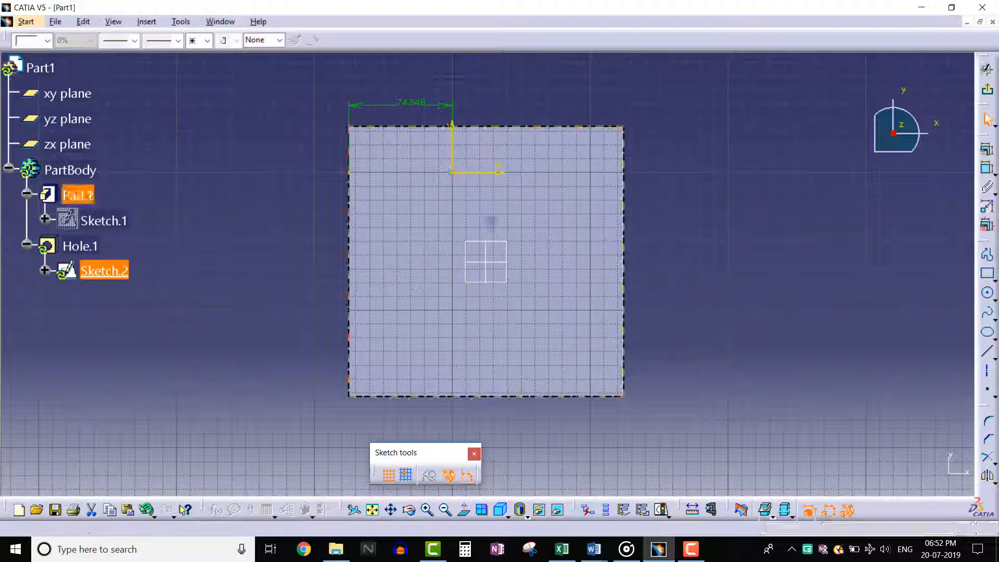
{"action": "left_click", "coordinate": [535, 396]}
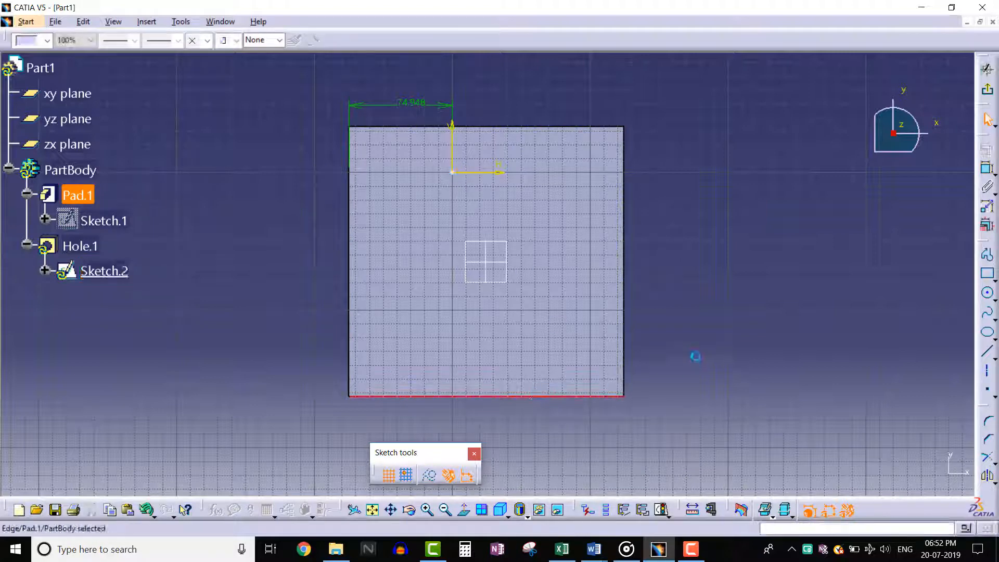
{"action": "left_click", "coordinate": [987, 170]}
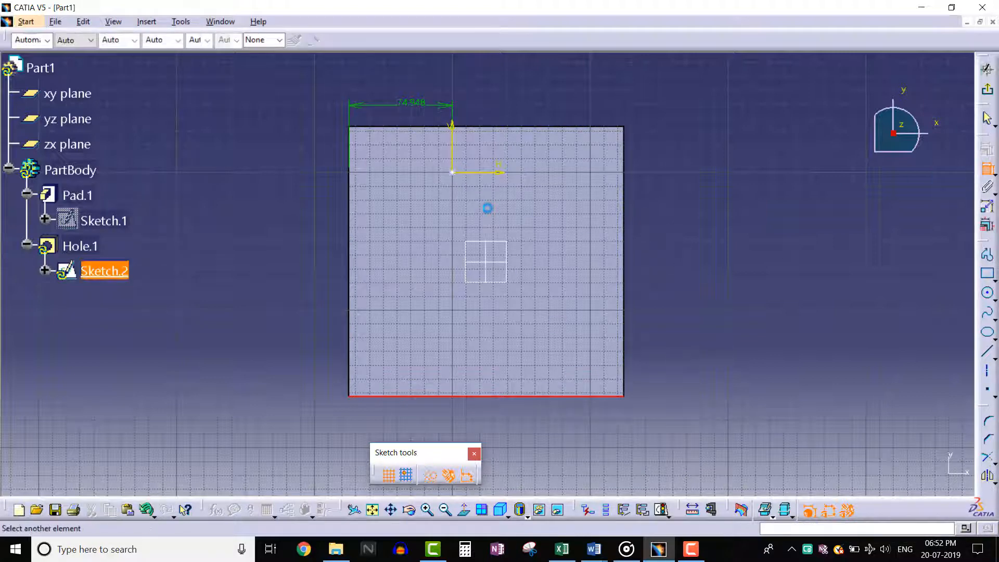
{"action": "left_click", "coordinate": [452, 173]}
{"action": "left_click", "coordinate": [669, 257]}
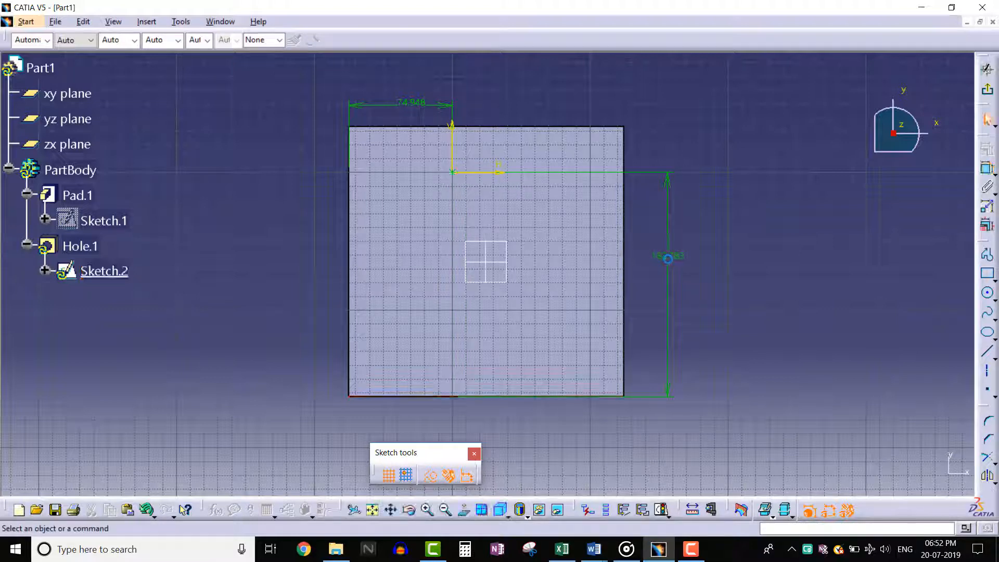
Step: Set both the vertical and horizontal offsets of the hole's centre point to 100 mm
{"action": "double_click", "coordinate": [674, 257]}
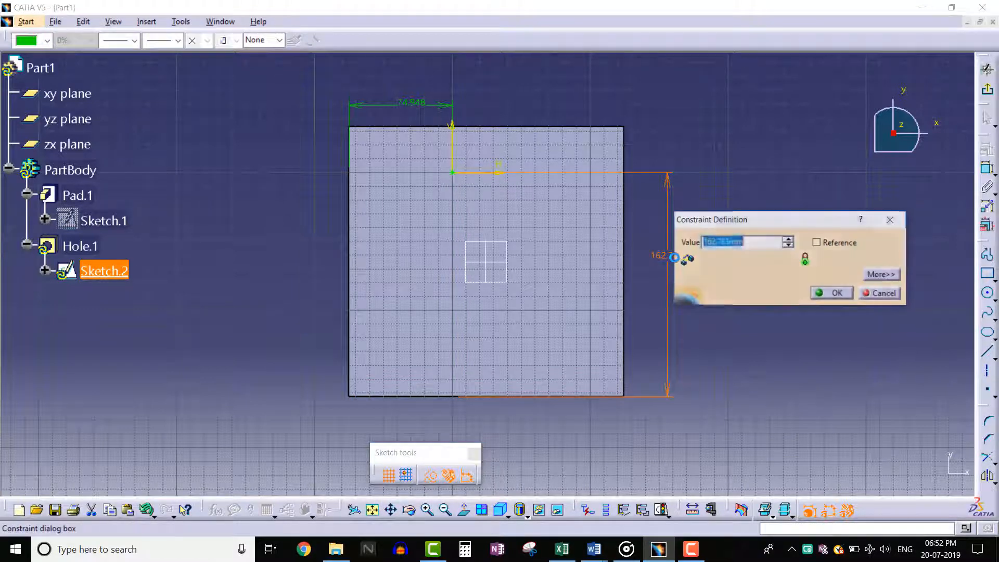
{"action": "type", "text": "100"}
{"action": "key", "text": "Return"}
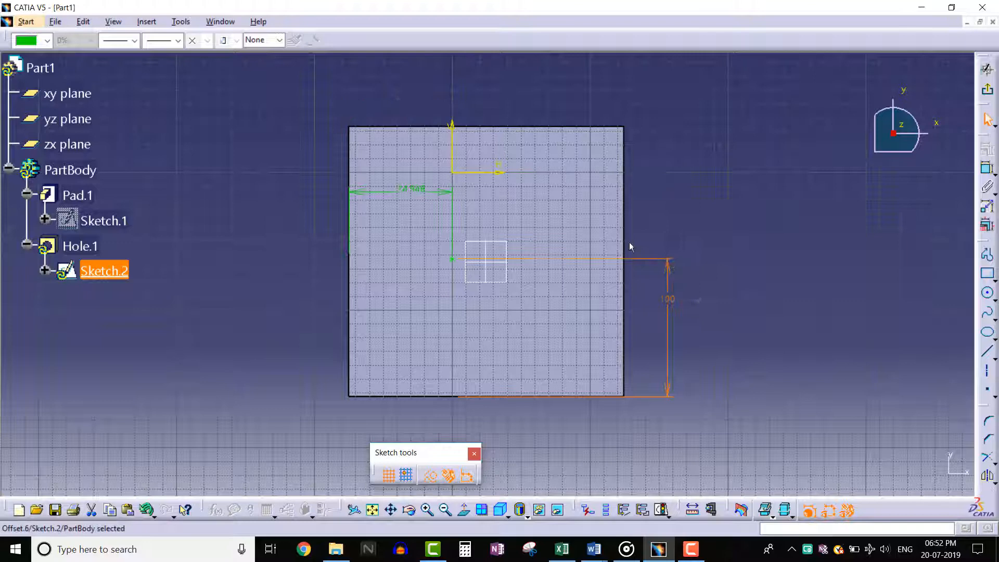
{"action": "double_click", "coordinate": [407, 188]}
{"action": "type", "text": "100mm"}
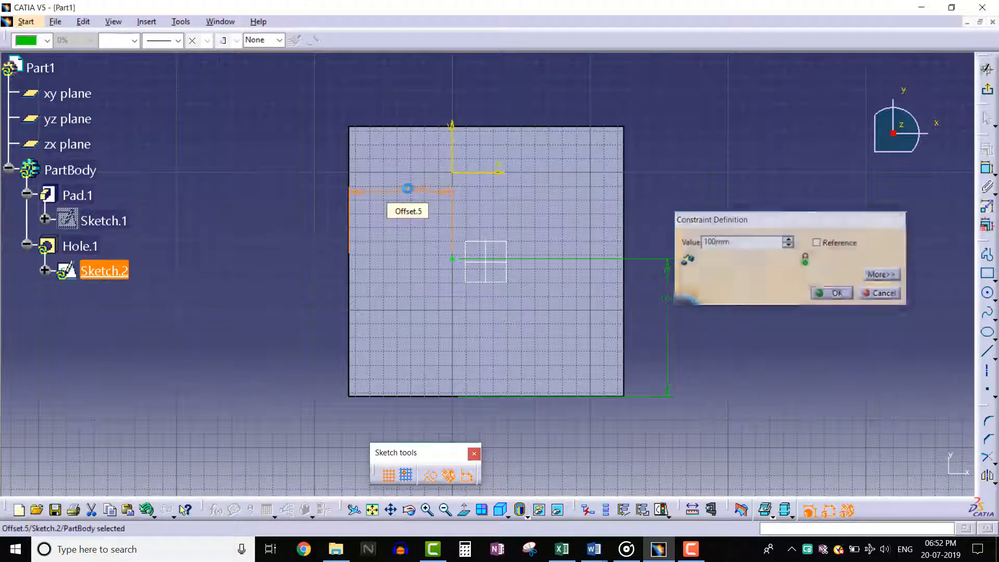
{"action": "key", "text": "Return"}
Step: Rearrange the two 100 mm dimensions outside the block and exit the positioning sketch
{"action": "left_click_drag", "start_coordinate": [400, 198], "coordinate": [392, 102]}
{"action": "left_click", "coordinate": [775, 241]}
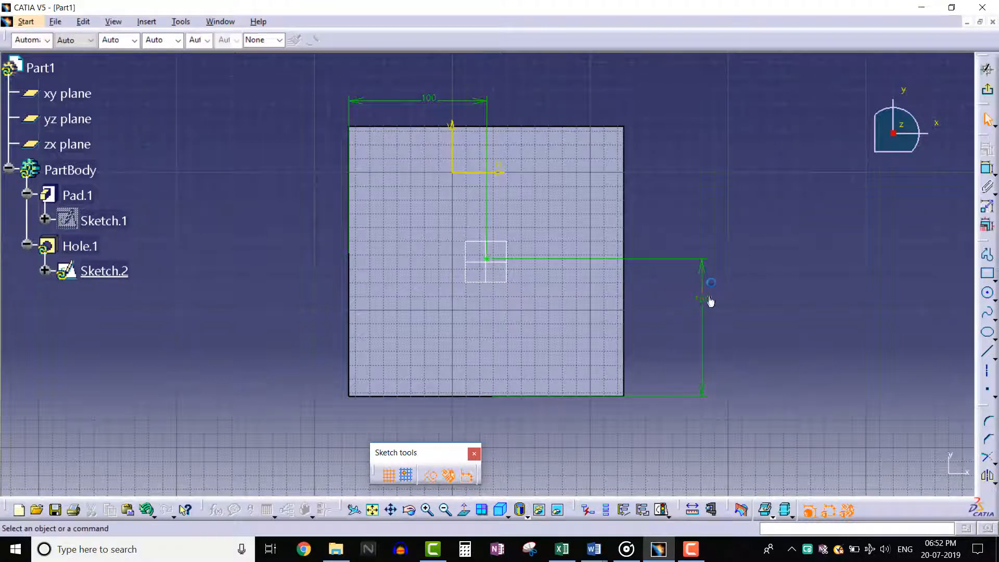
{"action": "left_click_drag", "start_coordinate": [705, 299], "coordinate": [703, 317]}
{"action": "left_click", "coordinate": [761, 316]}
{"action": "left_click", "coordinate": [988, 89]}
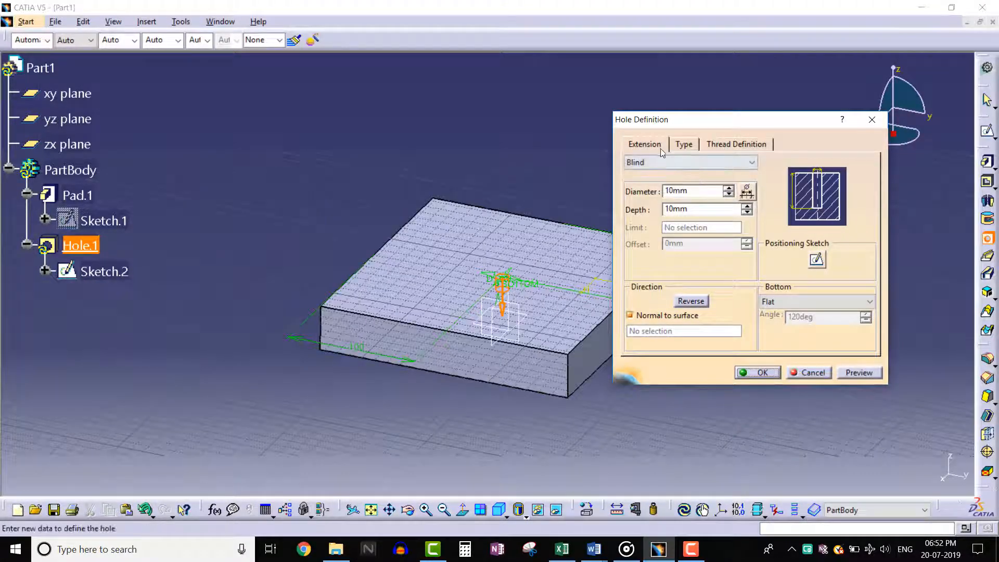
Step: Define the hole as Blind with a diameter of 25 mm and a depth of 20 mm
{"action": "middle_click_drag", "start_coordinate": [564, 237], "coordinate": [491, 208]}
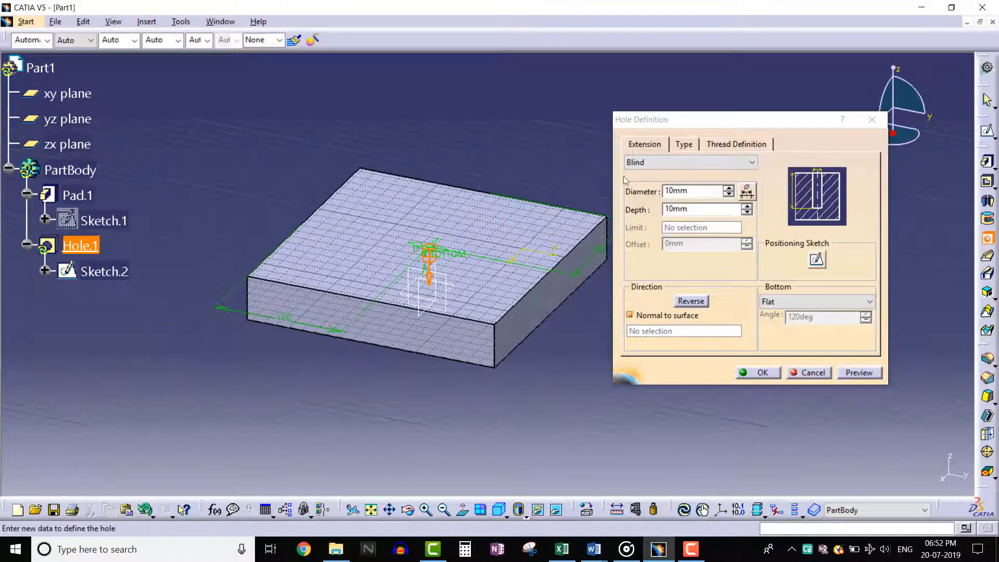
{"action": "left_click", "coordinate": [686, 163]}
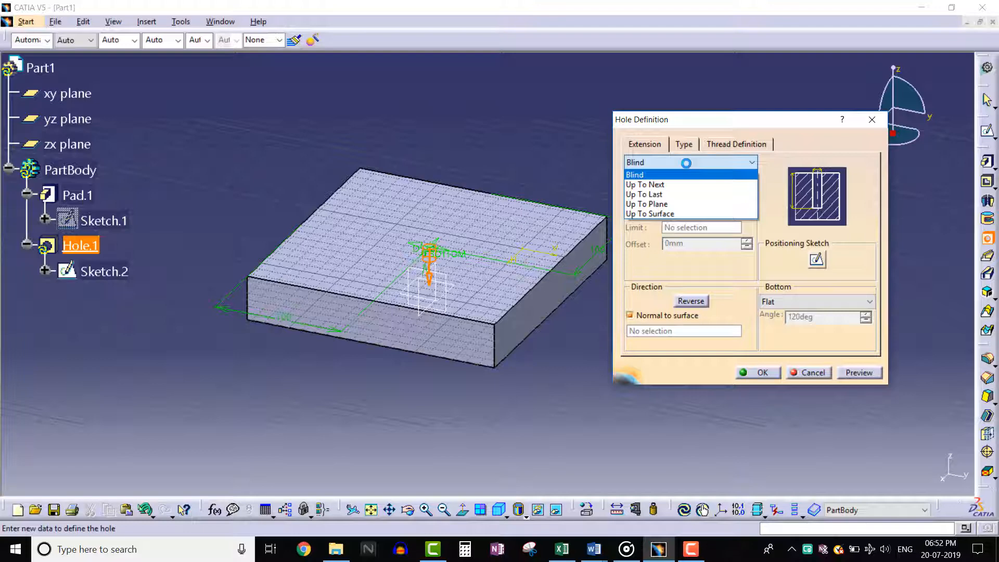
{"action": "left_click", "coordinate": [690, 176]}
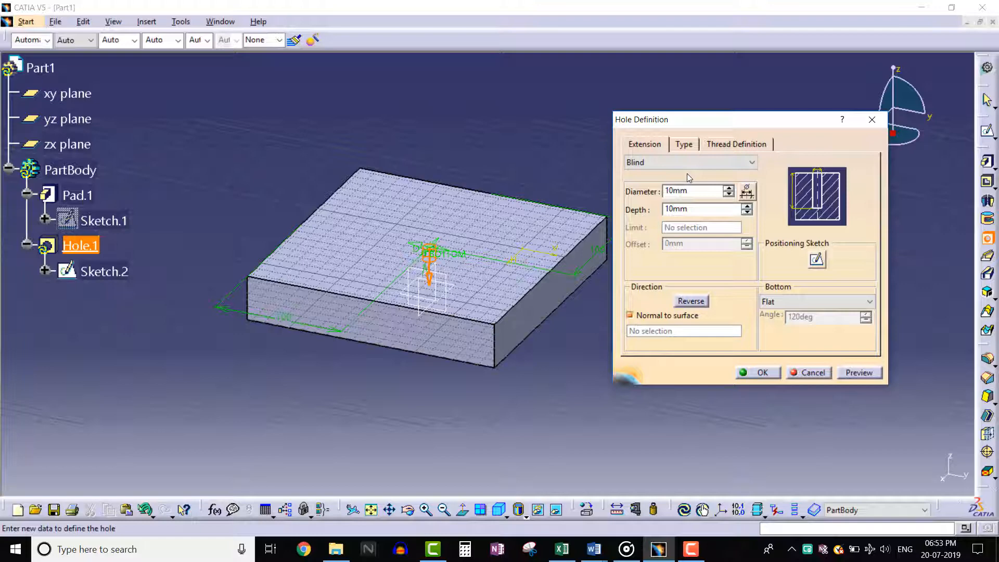
{"action": "left_click_drag", "start_coordinate": [694, 191], "coordinate": [633, 216]}
{"action": "type", "text": "25"}
{"action": "type", "text": "20"}
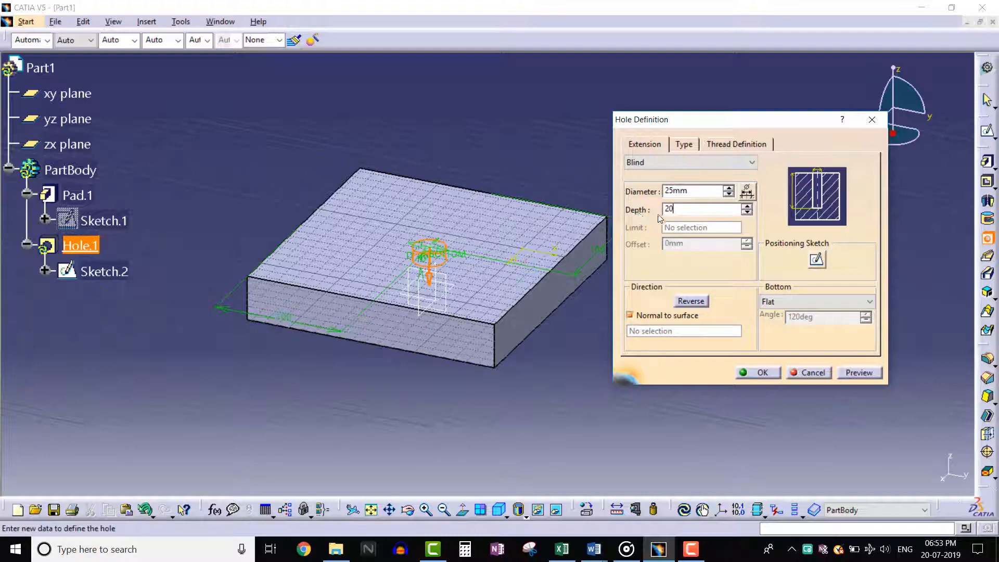
{"action": "left_click", "coordinate": [694, 192]}
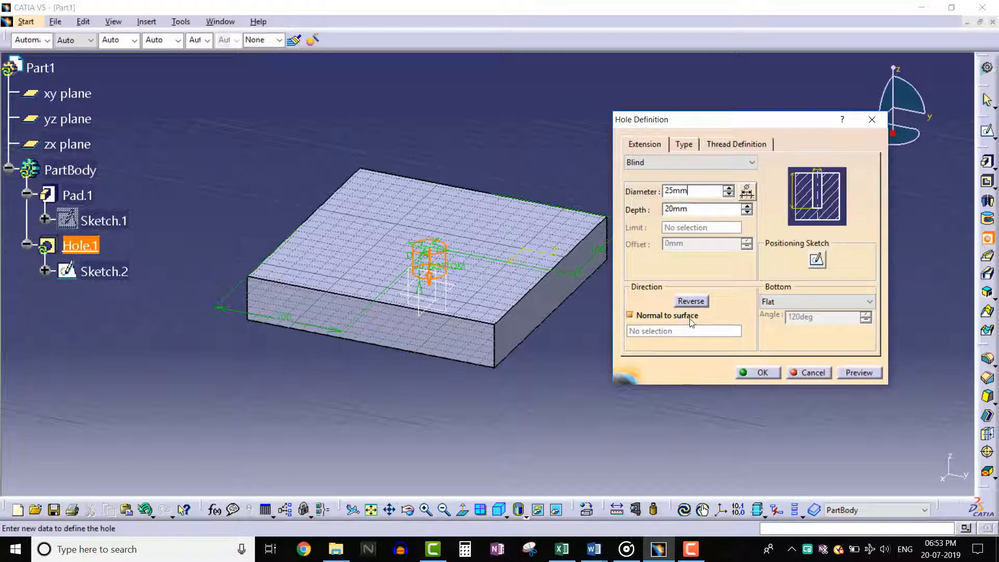
Step: Change the hole's bottom shape to V-Bottom, preview the hole and create it
{"action": "left_click", "coordinate": [775, 307]}
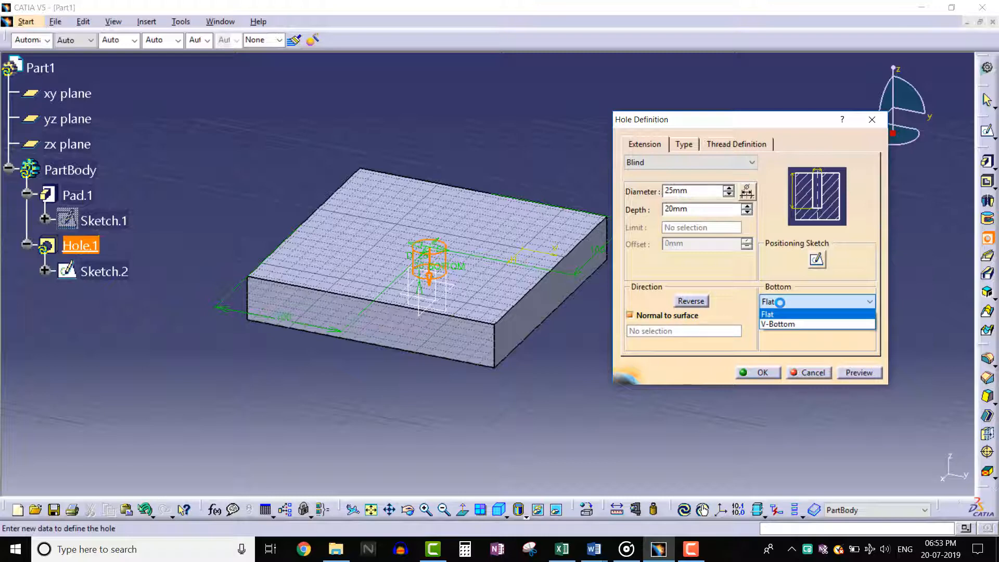
{"action": "left_click", "coordinate": [781, 326]}
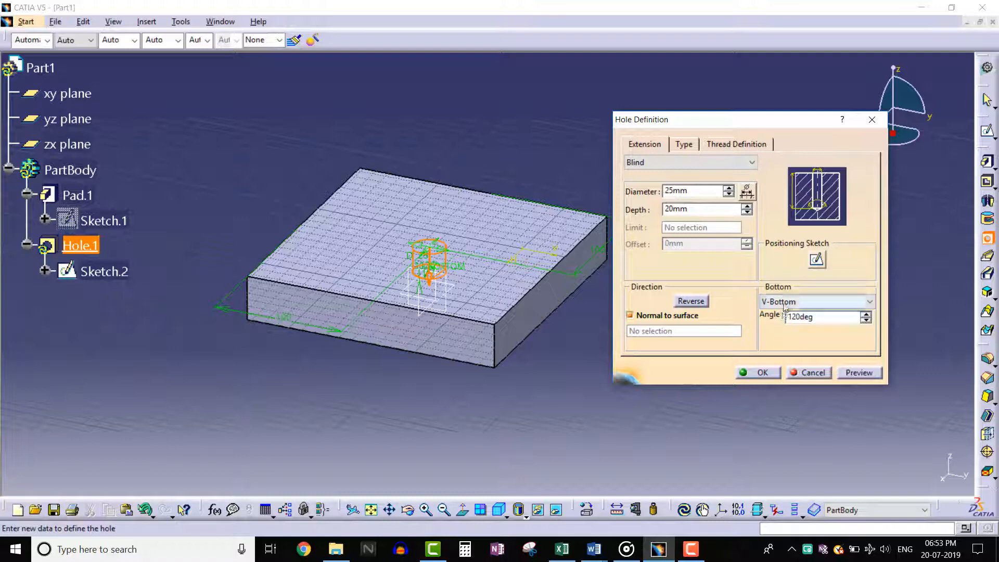
{"action": "left_click", "coordinate": [860, 373]}
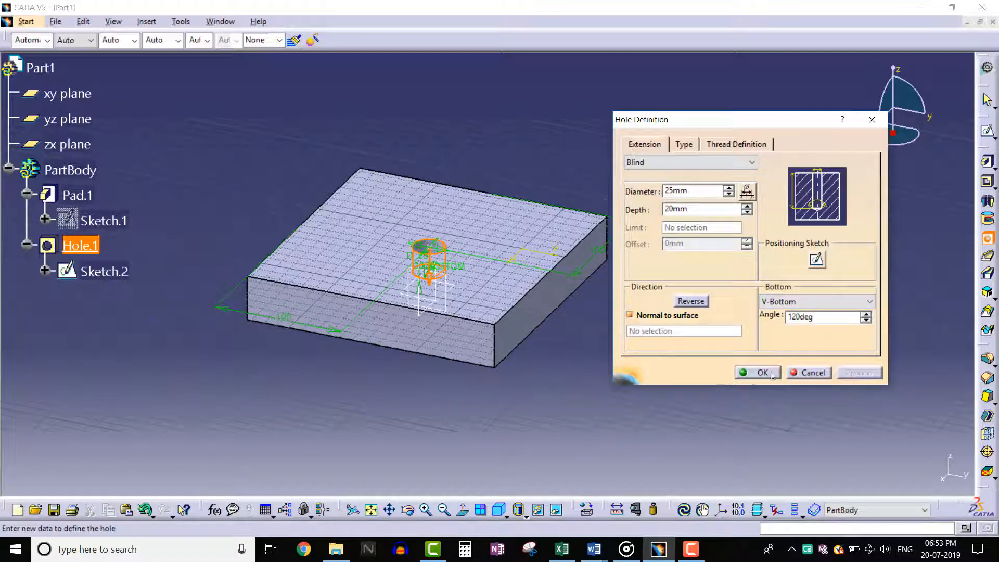
{"action": "left_click", "coordinate": [761, 372]}
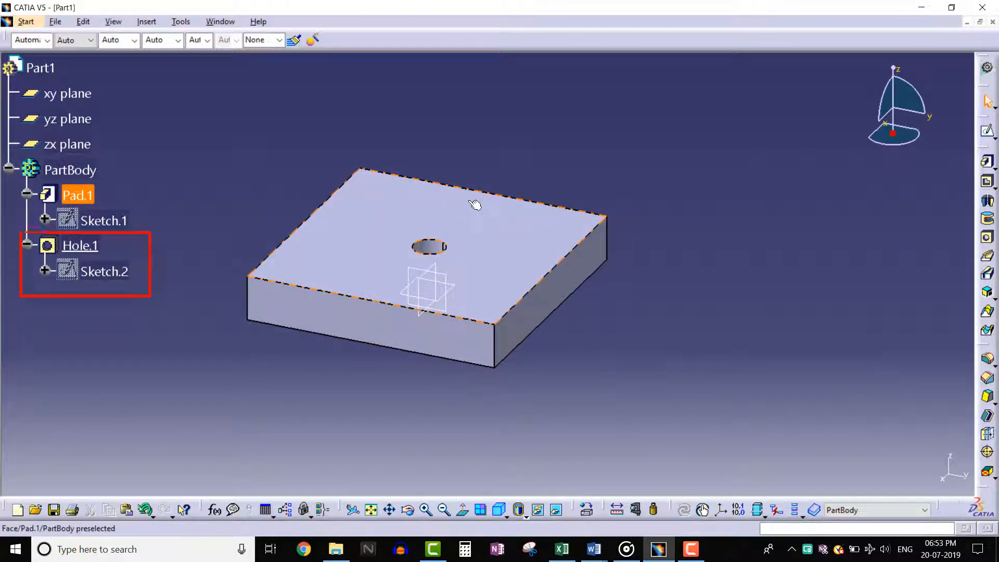
Step: On the zx plane, sketch a slanted line rising from the origin to above the block, and exit the sketch
{"action": "middle_click_drag", "start_coordinate": [470, 205], "coordinate": [578, 267]}
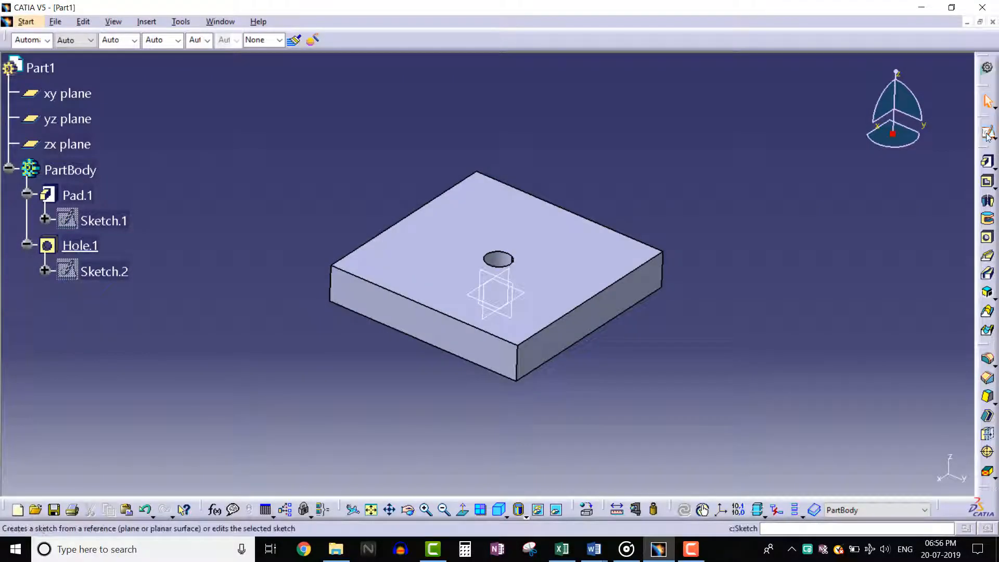
{"action": "left_click", "coordinate": [987, 131]}
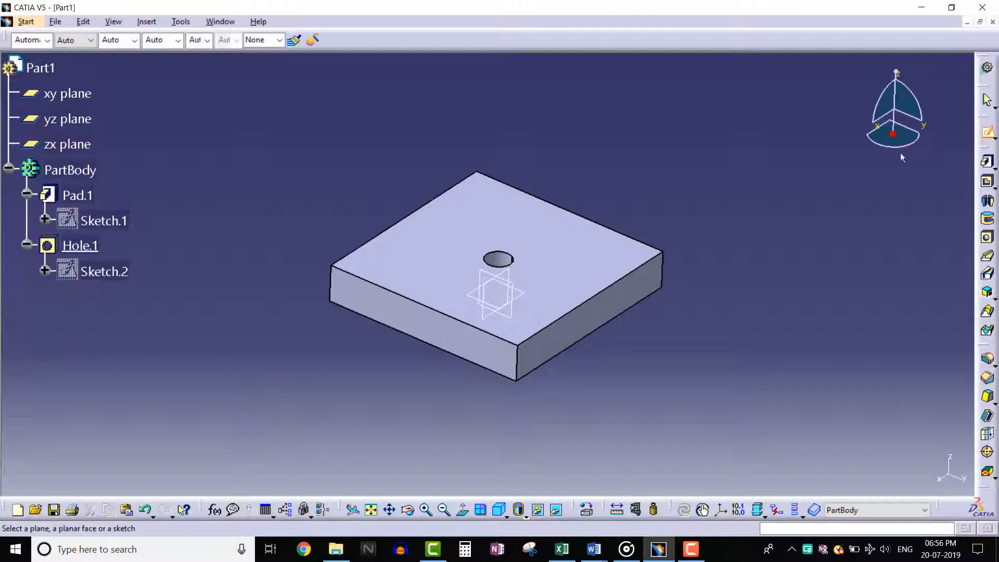
{"action": "left_click", "coordinate": [67, 144]}
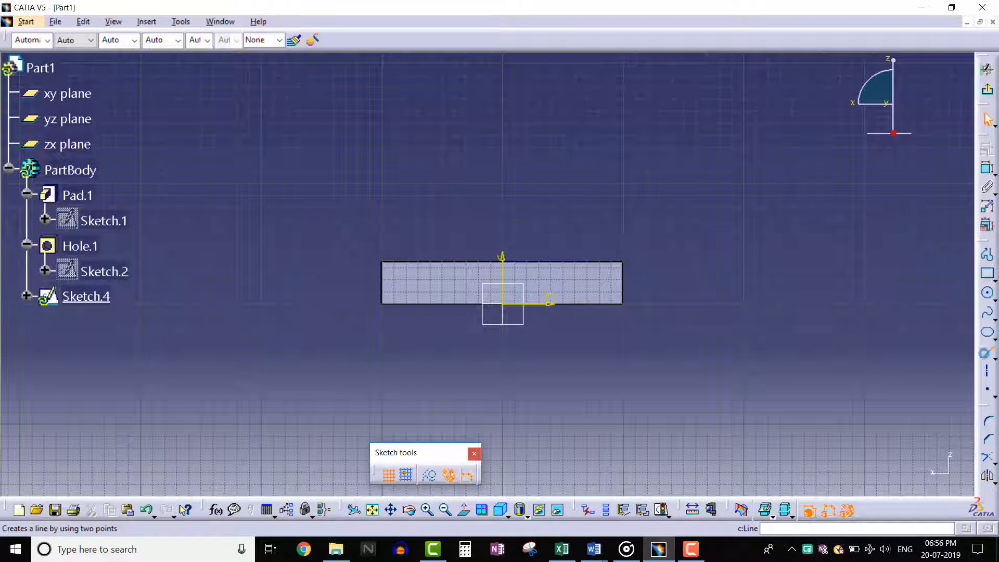
{"action": "left_click", "coordinate": [985, 353]}
{"action": "left_click", "coordinate": [503, 304]}
{"action": "middle_click_drag", "start_coordinate": [515, 237], "coordinate": [501, 296]}
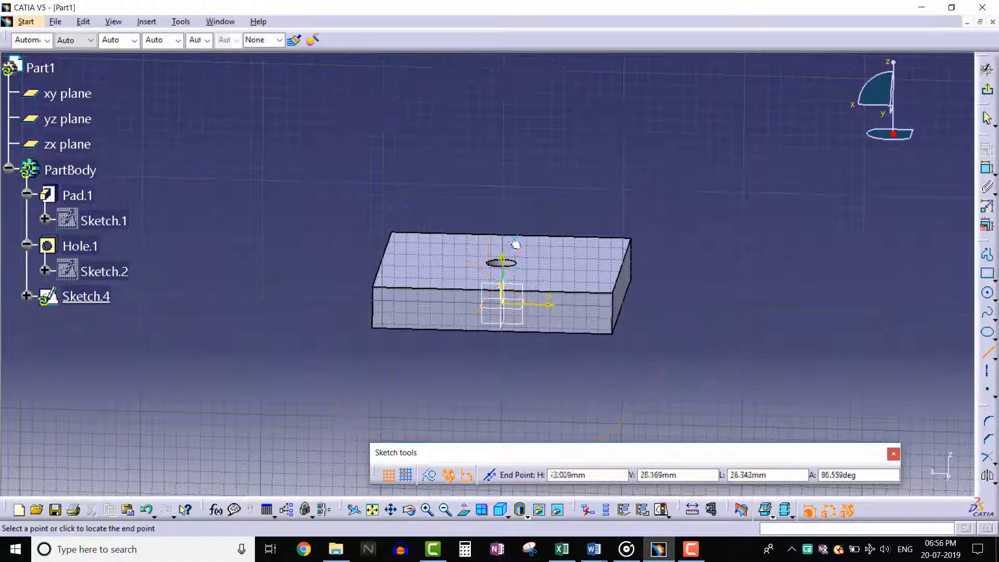
{"action": "left_click", "coordinate": [528, 158]}
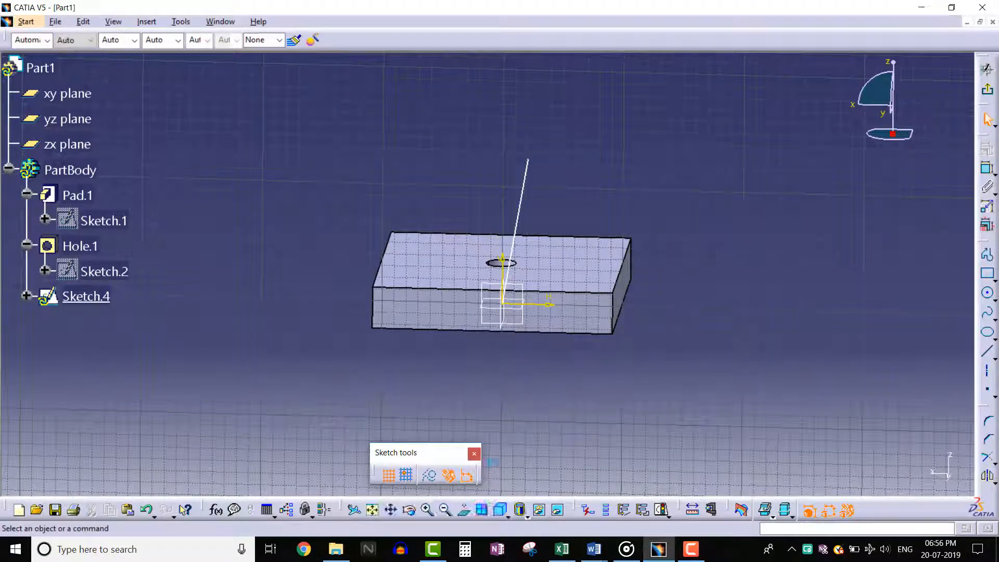
{"action": "left_click", "coordinate": [464, 509]}
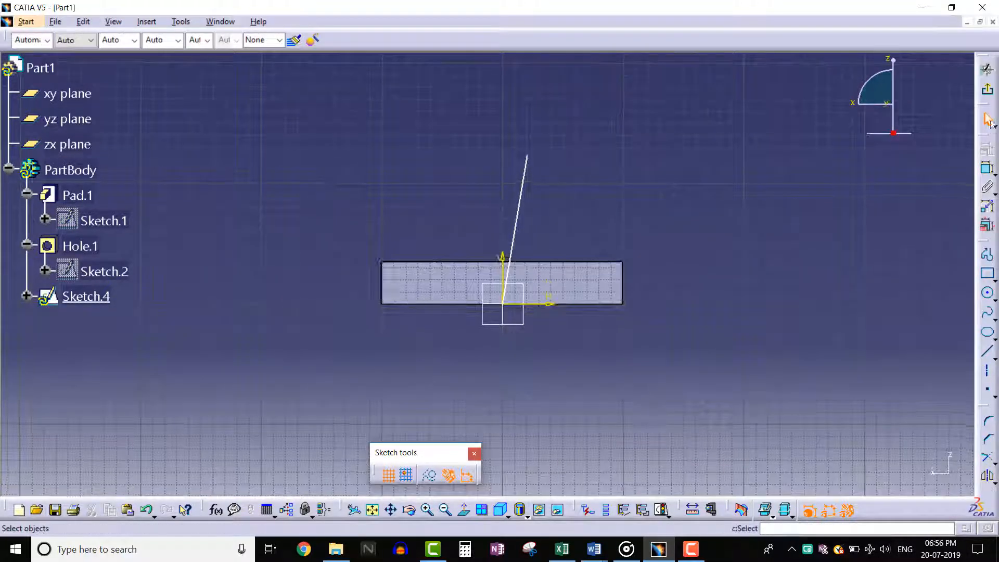
{"action": "left_click", "coordinate": [988, 89]}
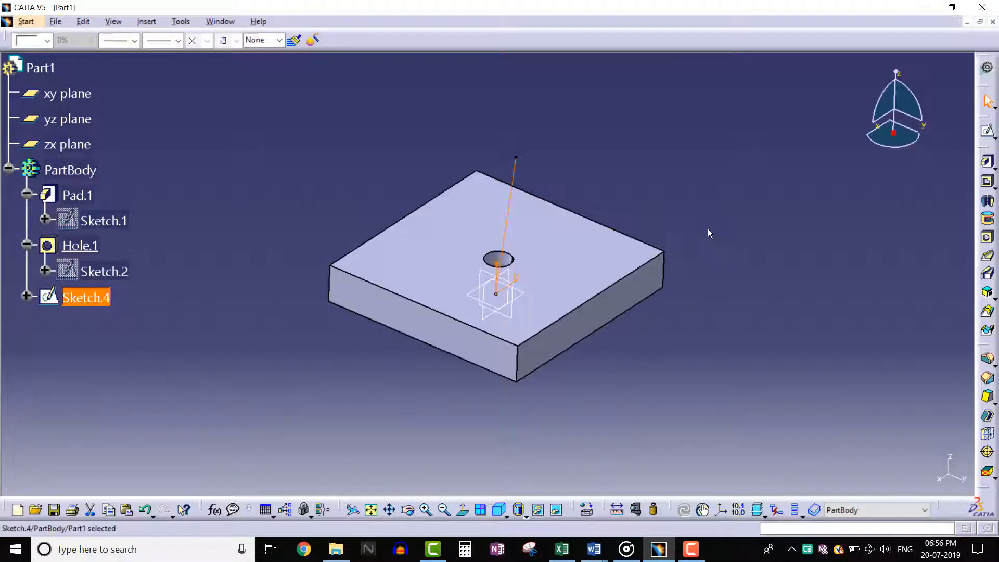
{"action": "left_click", "coordinate": [709, 232]}
Step: Edit the existing hole so that its direction follows the slanted sketch line instead of being normal to the surface
{"action": "double_click", "coordinate": [80, 245]}
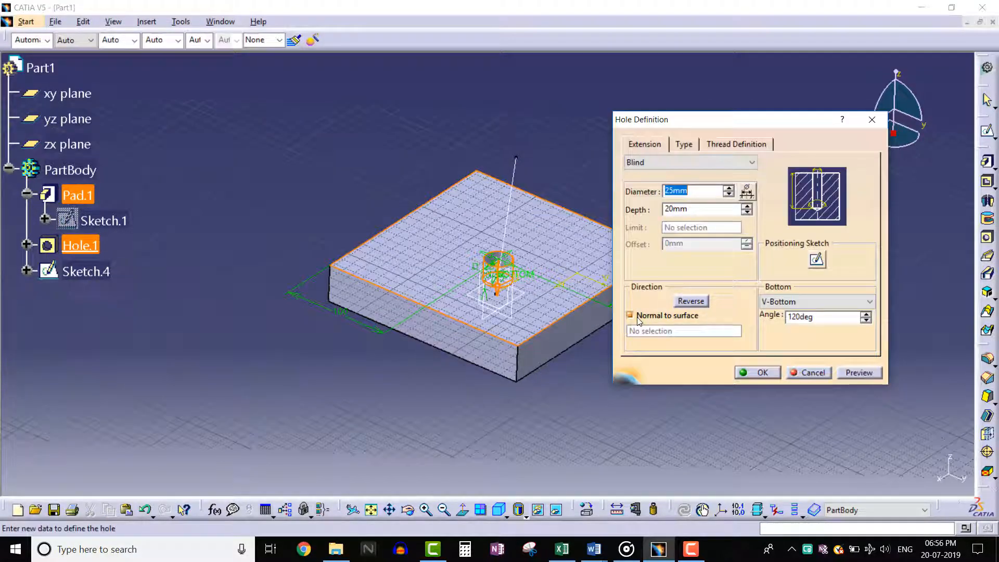
{"action": "left_click", "coordinate": [638, 317]}
{"action": "mouse_move", "coordinate": [569, 375]}
{"action": "middle_mouse_down"}
{"action": "mouse_move", "coordinate": [490, 385]}
{"action": "mouse_move", "coordinate": [548, 376]}
{"action": "middle_mouse_up"}
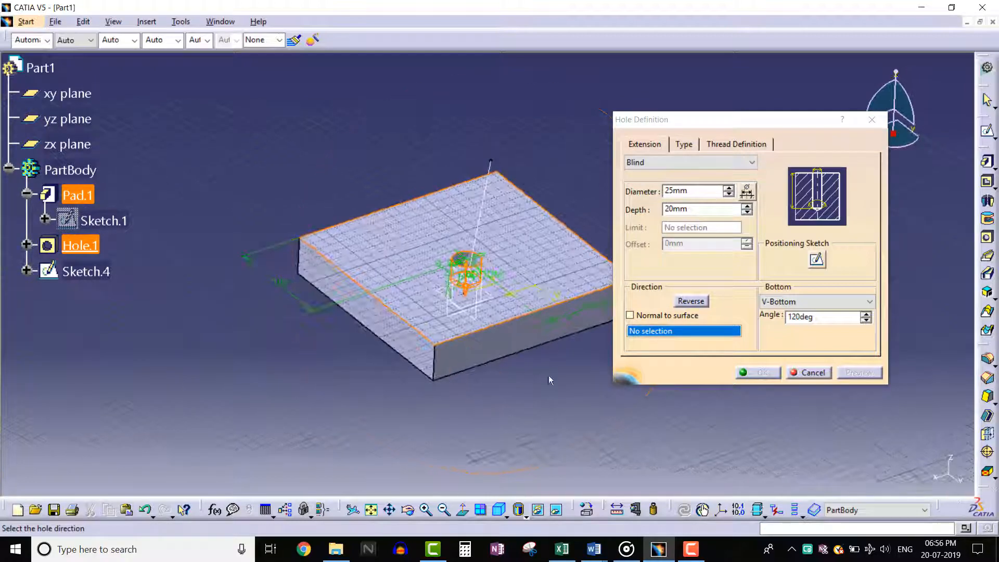
{"action": "left_click", "coordinate": [491, 205]}
{"action": "mouse_move", "coordinate": [491, 204]}
{"action": "middle_mouse_down"}
{"action": "mouse_move", "coordinate": [447, 231]}
{"action": "mouse_move", "coordinate": [458, 250]}
{"action": "middle_mouse_up"}
{"action": "left_click", "coordinate": [759, 373]}
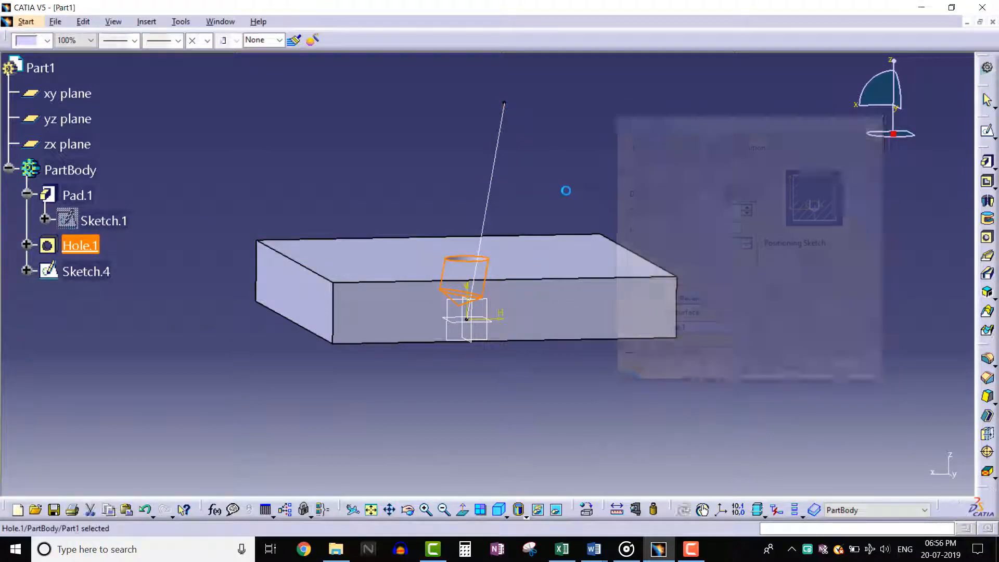
{"action": "mouse_move", "coordinate": [564, 189]}
{"action": "middle_mouse_down"}
{"action": "mouse_move", "coordinate": [483, 365]}
{"action": "mouse_move", "coordinate": [705, 284]}
{"action": "middle_mouse_up"}
{"action": "left_click", "coordinate": [706, 284]}
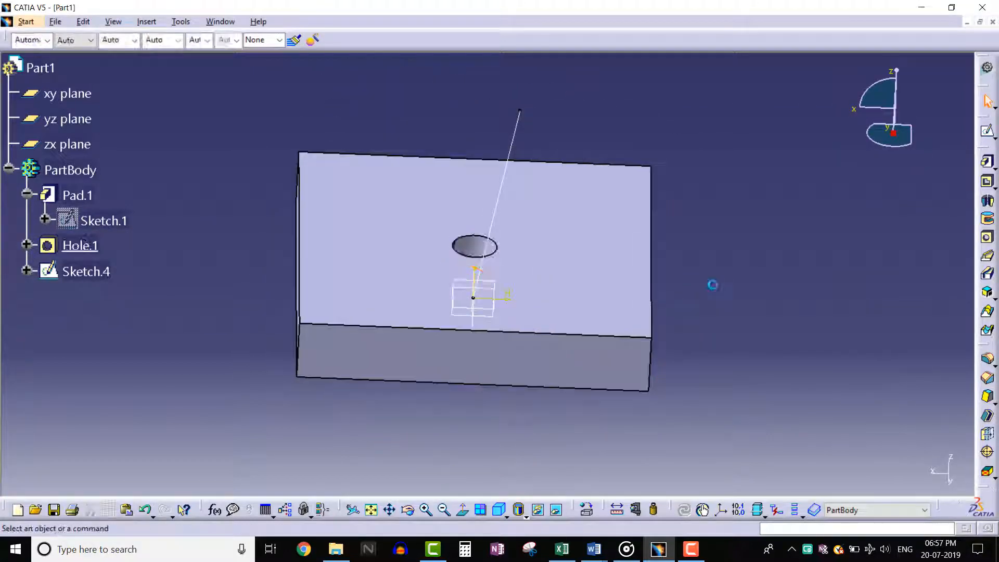
Step: Hide the slanted line's sketch and switch the display mode to Wireframe (NHR) to reveal the hole inside the block
{"action": "right_click", "coordinate": [107, 271]}
{"action": "left_click", "coordinate": [218, 127]}
{"action": "left_click", "coordinate": [446, 230]}
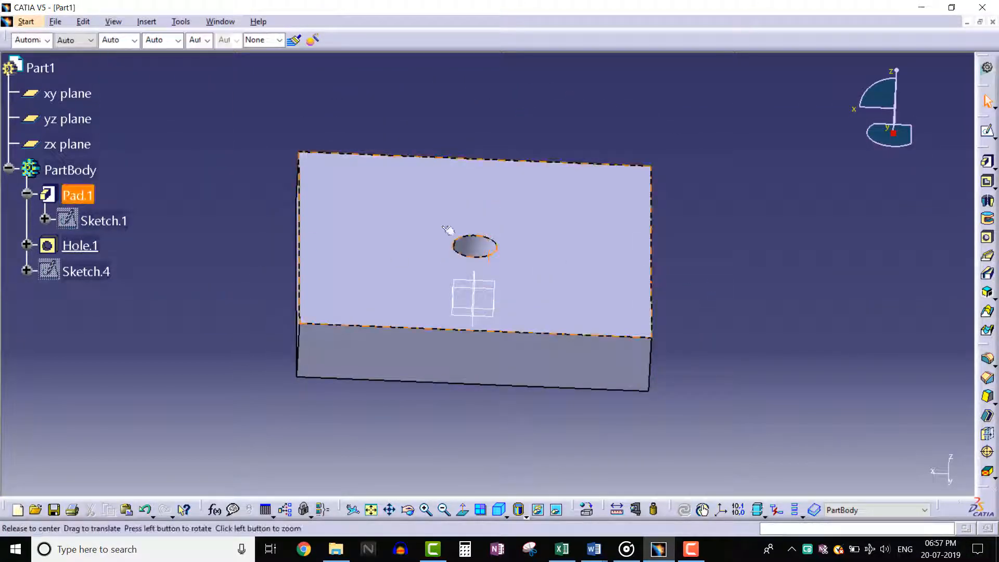
{"action": "mouse_move", "coordinate": [446, 230]}
{"action": "middle_mouse_down"}
{"action": "mouse_move", "coordinate": [397, 345]}
{"action": "mouse_move", "coordinate": [509, 268]}
{"action": "mouse_move", "coordinate": [557, 330]}
{"action": "mouse_move", "coordinate": [490, 194]}
{"action": "mouse_move", "coordinate": [473, 303]}
{"action": "mouse_move", "coordinate": [508, 298]}
{"action": "middle_mouse_up"}
{"action": "left_click", "coordinate": [526, 517]}
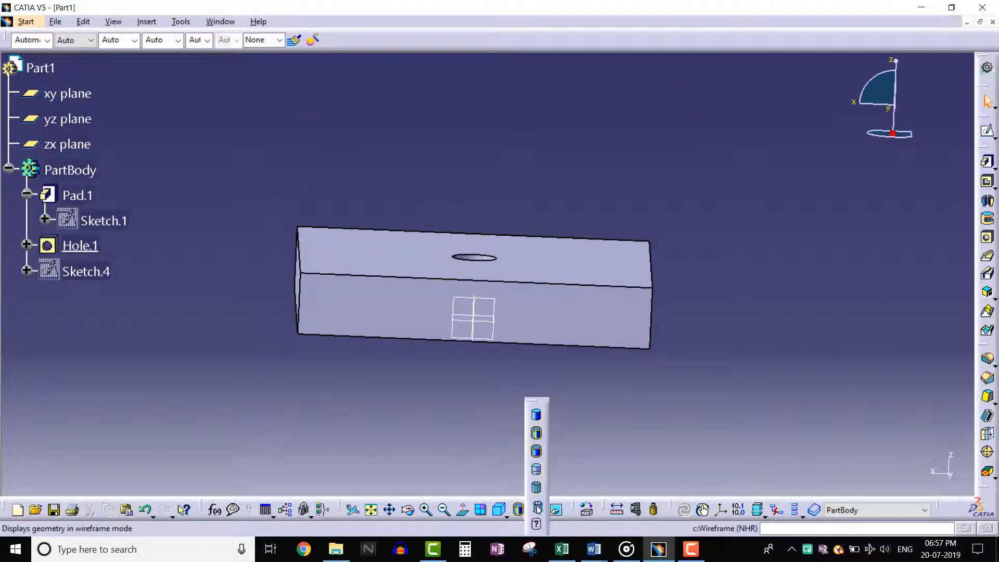
{"action": "left_click", "coordinate": [536, 416]}
{"action": "mouse_move", "coordinate": [450, 377]}
{"action": "middle_mouse_down"}
{"action": "mouse_move", "coordinate": [452, 359]}
{"action": "mouse_move", "coordinate": [449, 393]}
{"action": "mouse_move", "coordinate": [450, 373]}
{"action": "middle_mouse_up"}
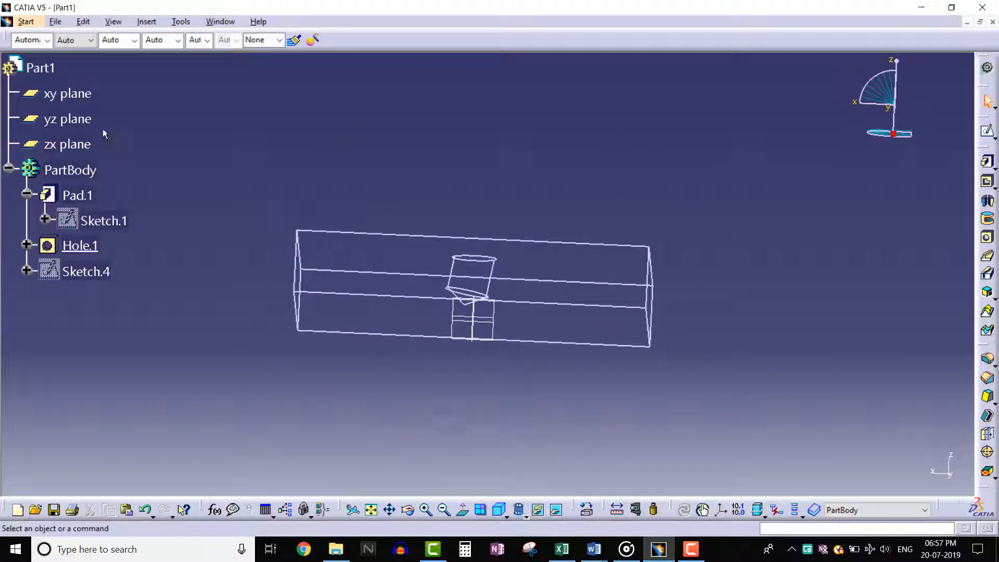
Step: Hide the xy, yz and zx planes together and inspect the tilted hole
{"action": "left_click", "coordinate": [68, 94]}
{"action": "left_click", "coordinate": [68, 144], "text": "ctrl"}
{"action": "left_click", "coordinate": [68, 119], "text": "ctrl"}
{"action": "right_click", "coordinate": [73, 140]}
{"action": "left_click", "coordinate": [157, 182]}
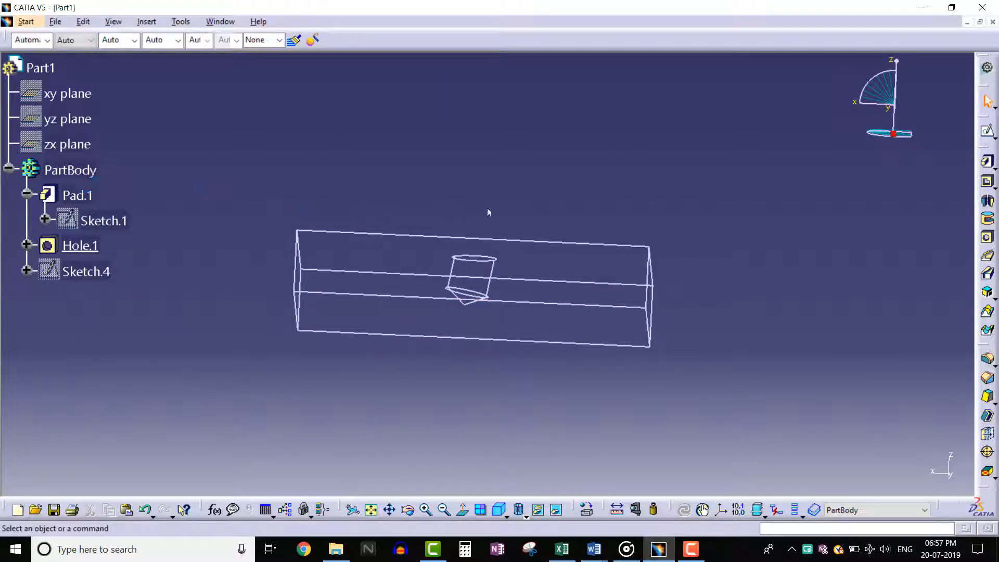
{"action": "middle_click_drag", "start_coordinate": [489, 212], "coordinate": [502, 237]}
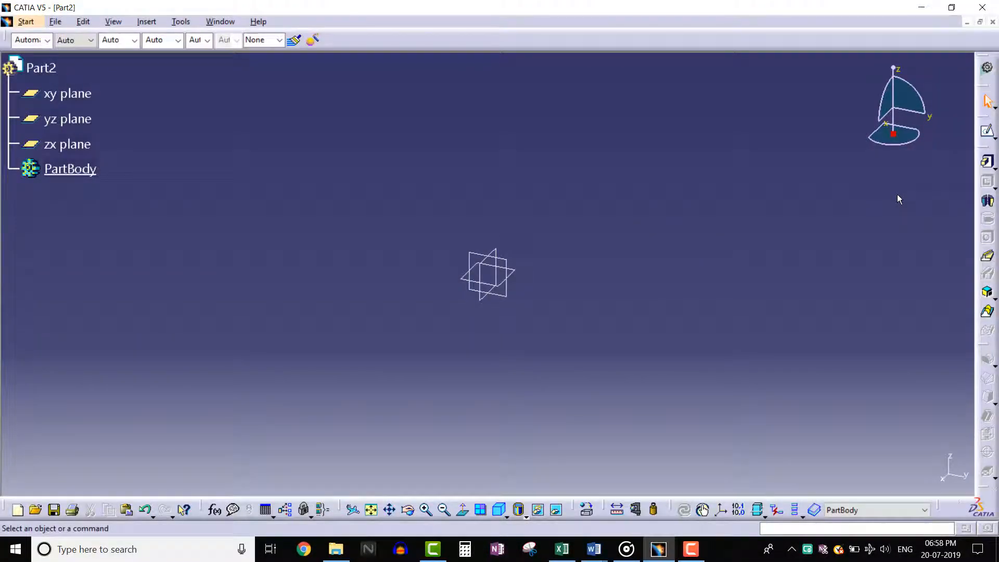
Step: In the new part, start a profile on the yz plane and draw three outer edges of a square, each about 200 mm long
{"action": "left_click", "coordinate": [988, 131]}
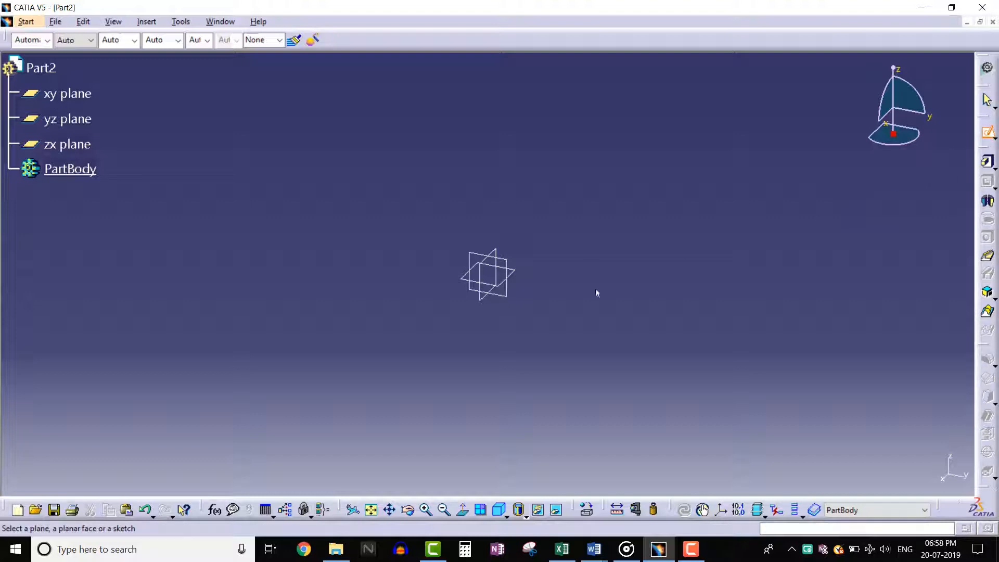
{"action": "left_click", "coordinate": [507, 295]}
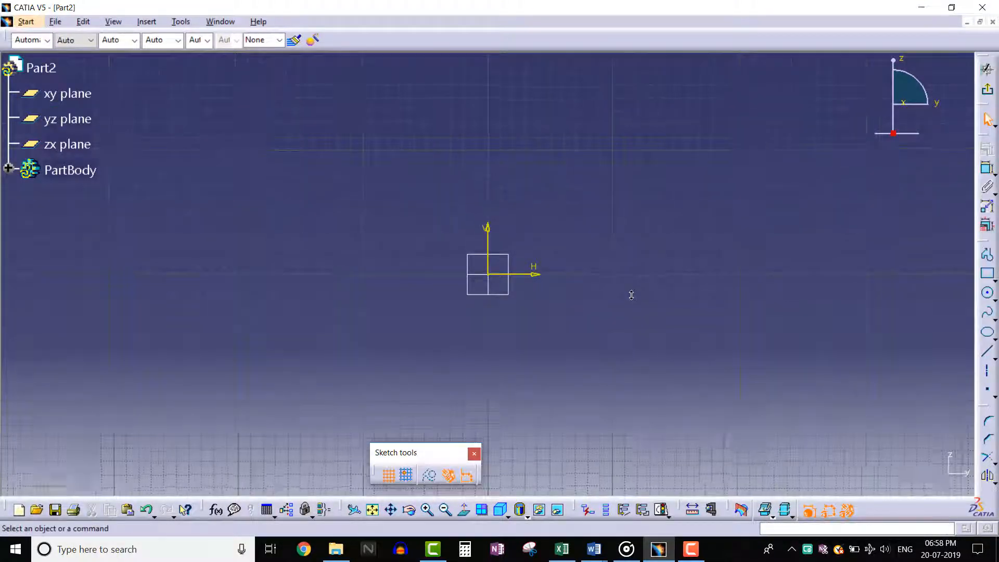
{"action": "left_click", "coordinate": [987, 255]}
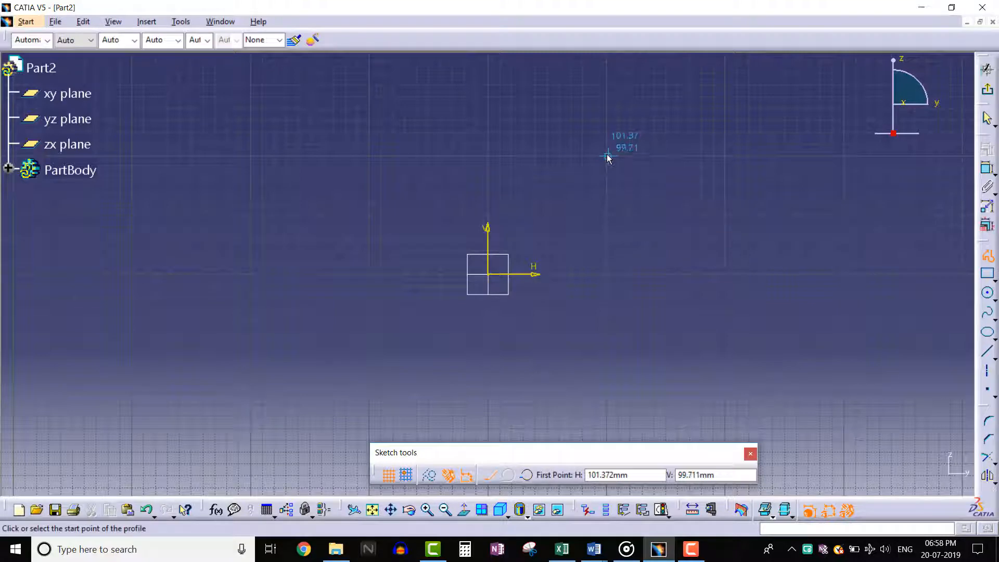
{"action": "left_click", "coordinate": [608, 156]}
{"action": "left_click", "coordinate": [369, 156]}
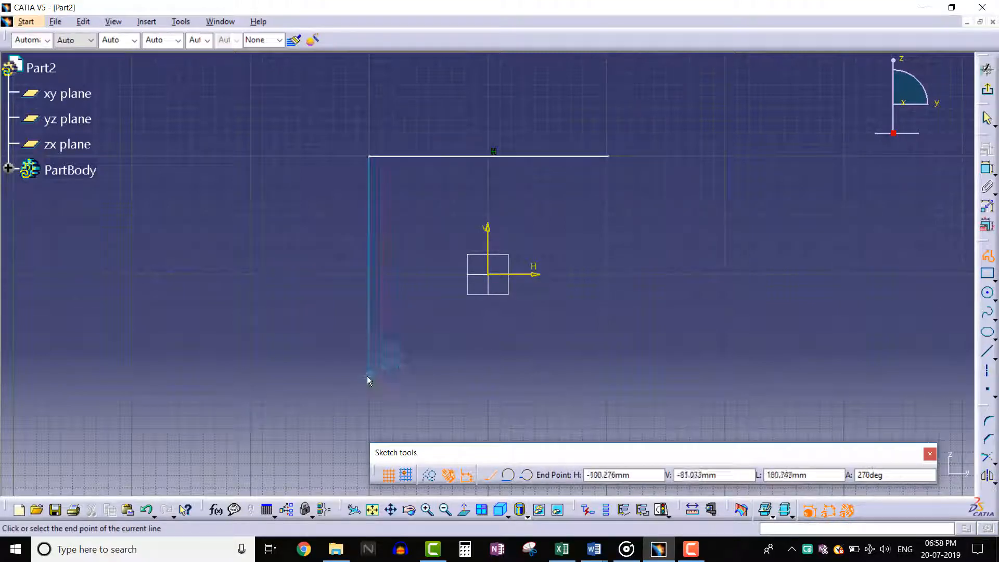
{"action": "left_click", "coordinate": [369, 392]}
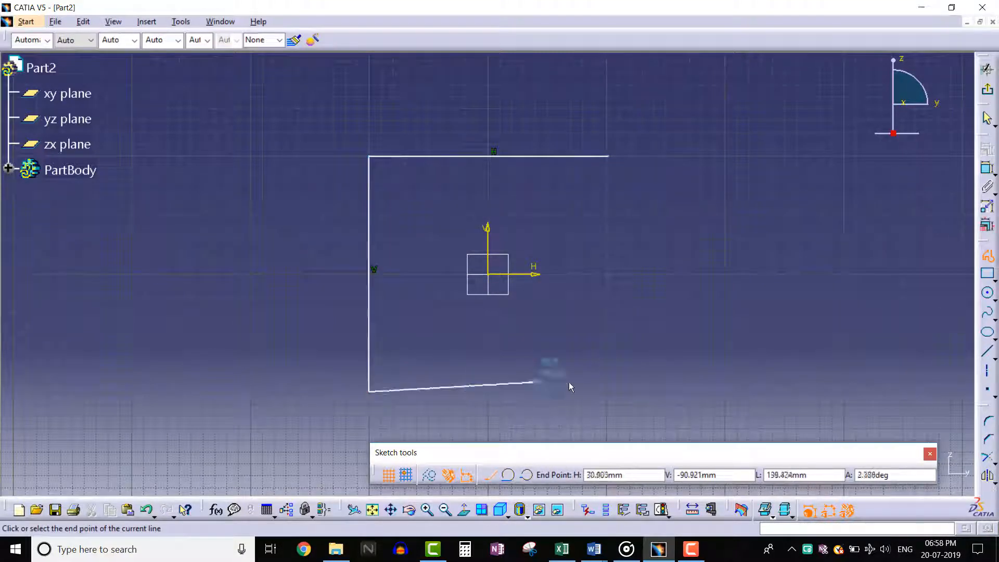
{"action": "left_click", "coordinate": [608, 391]}
Step: Continue the profile into an E shape with three arms about 26 to 31 mm thick, close it at its start point and exit the sketch
{"action": "left_click", "coordinate": [608, 357]}
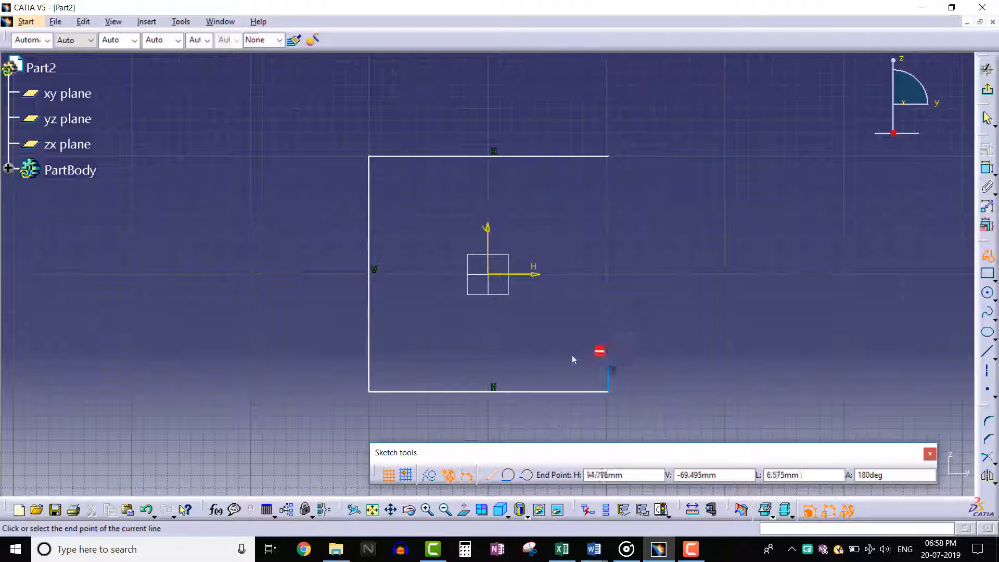
{"action": "left_click", "coordinate": [404, 358]}
{"action": "left_click", "coordinate": [404, 297]}
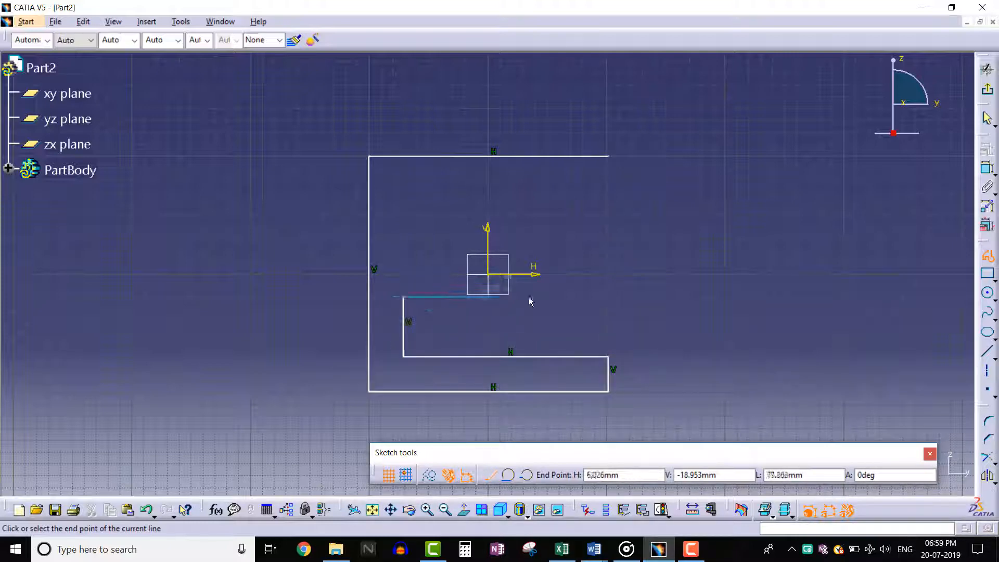
{"action": "left_click", "coordinate": [609, 299]}
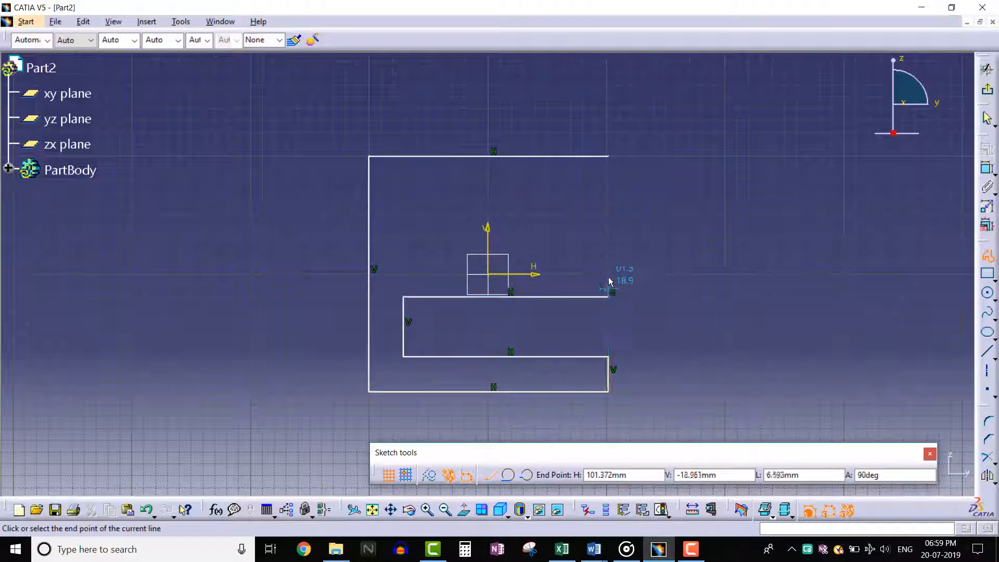
{"action": "left_click", "coordinate": [607, 262]}
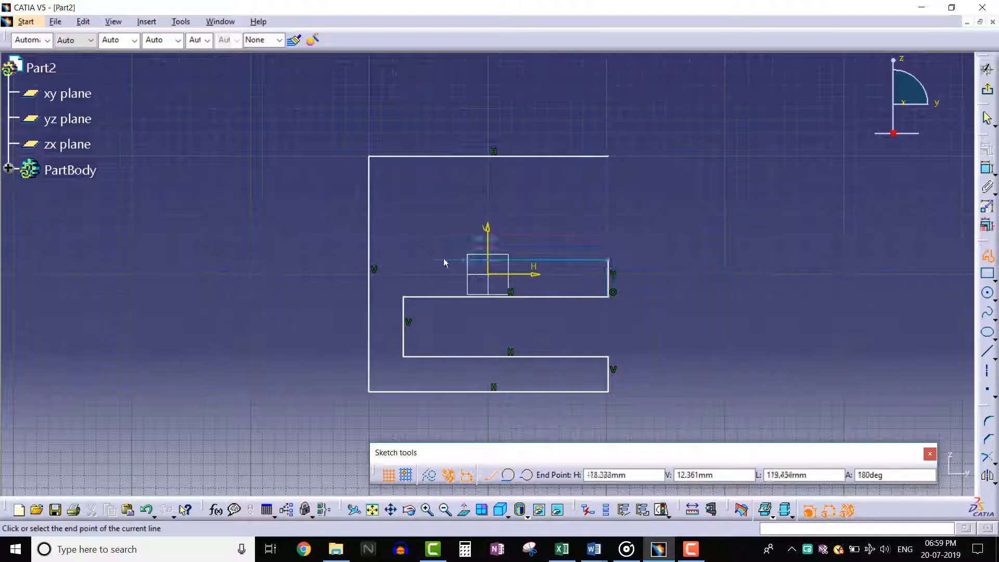
{"action": "left_click", "coordinate": [404, 261]}
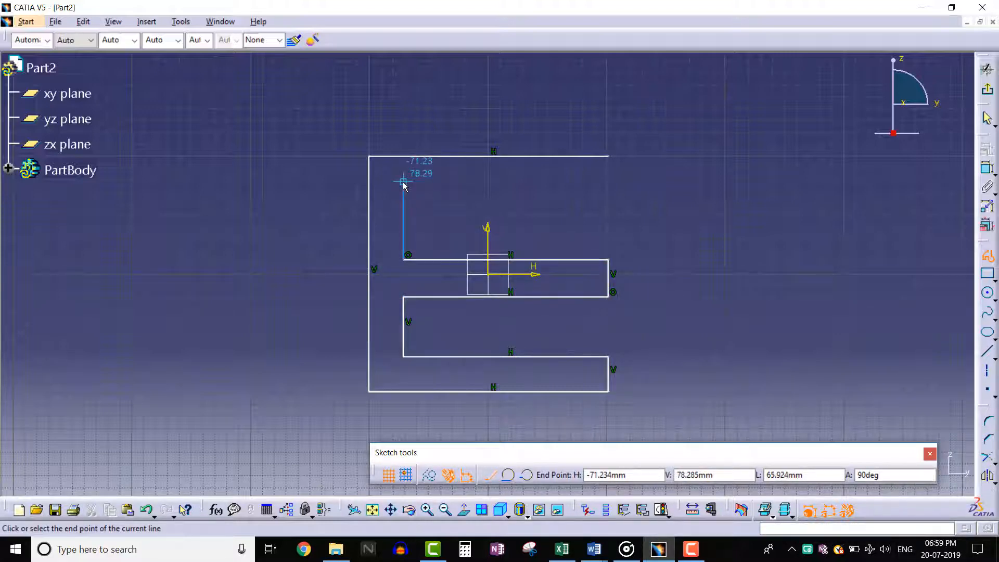
{"action": "left_click", "coordinate": [506, 187]}
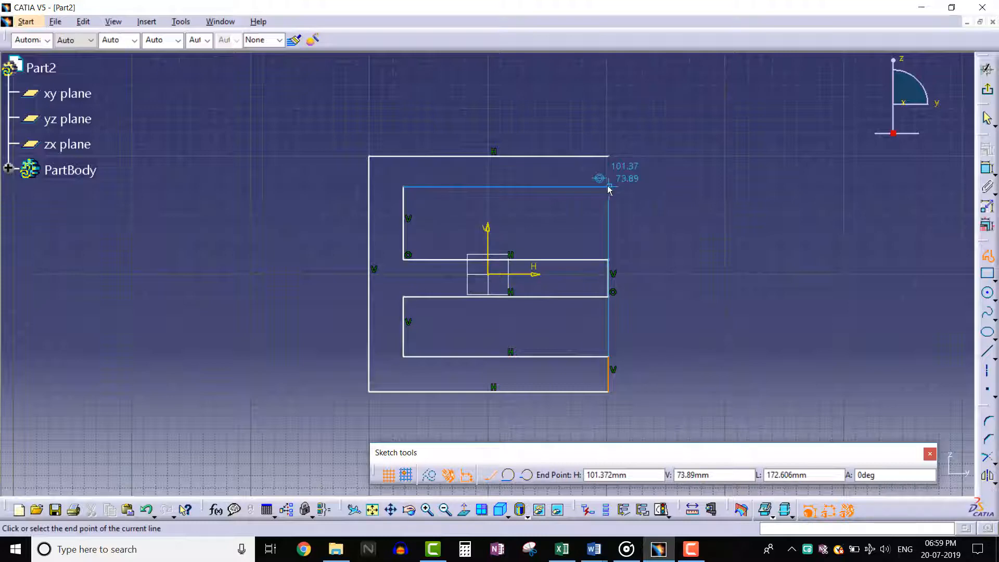
{"action": "left_click", "coordinate": [607, 188]}
{"action": "left_click", "coordinate": [609, 187]}
{"action": "left_click", "coordinate": [609, 157]}
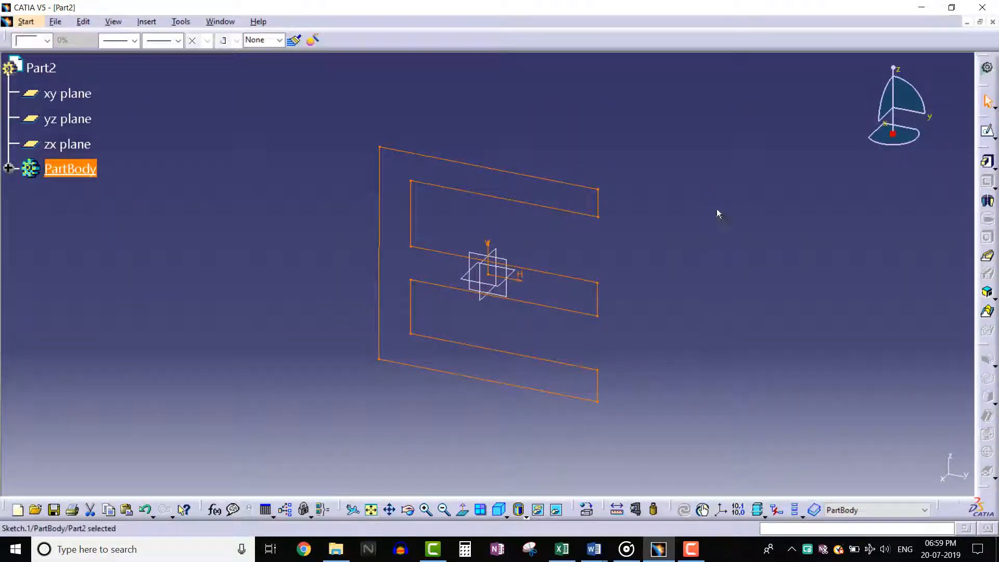
Step: Pad the E-shaped profile with a length of 100 mm and mirrored extent, and expand the part body in the tree
{"action": "left_click", "coordinate": [987, 162]}
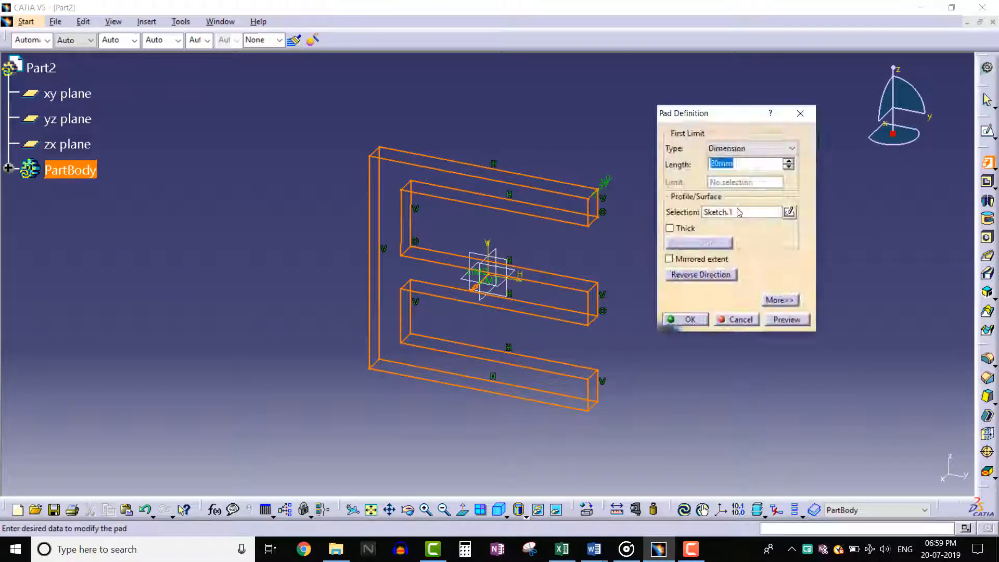
{"action": "left_click", "coordinate": [715, 259]}
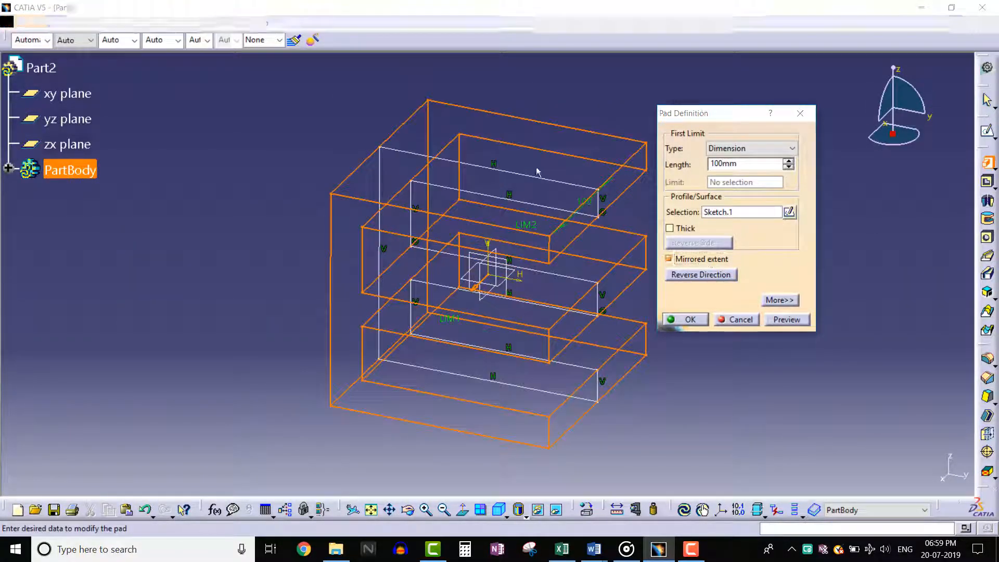
{"action": "middle_click_drag", "start_coordinate": [537, 172], "coordinate": [516, 256]}
{"action": "left_click", "coordinate": [786, 319]}
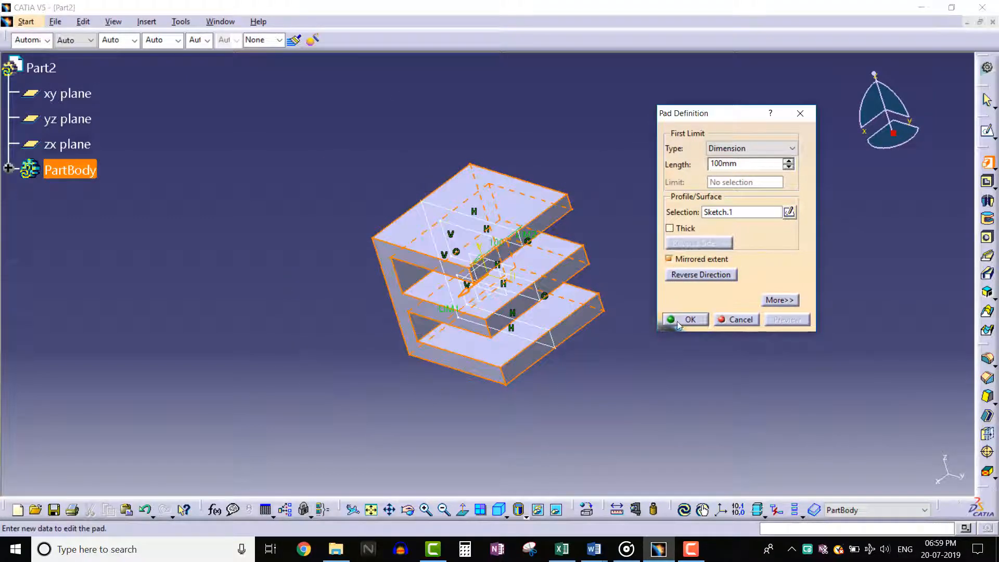
{"action": "left_click", "coordinate": [686, 319]}
{"action": "mouse_move", "coordinate": [694, 308]}
{"action": "middle_mouse_down"}
{"action": "mouse_move", "coordinate": [694, 283]}
{"action": "mouse_move", "coordinate": [503, 364]}
{"action": "mouse_move", "coordinate": [510, 277]}
{"action": "mouse_move", "coordinate": [509, 342]}
{"action": "mouse_move", "coordinate": [516, 290]}
{"action": "middle_mouse_up"}
{"action": "left_click", "coordinate": [8, 167]}
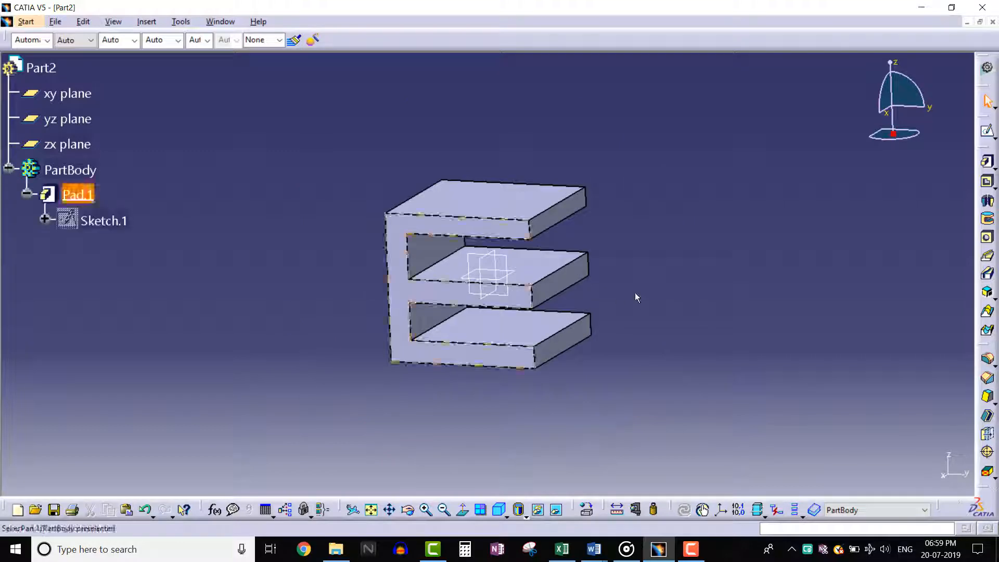
Step: Start a hole on the upper face of the E-shaped part's top arm and open its positioning sketch
{"action": "middle_click_drag", "start_coordinate": [635, 292], "coordinate": [629, 297]}
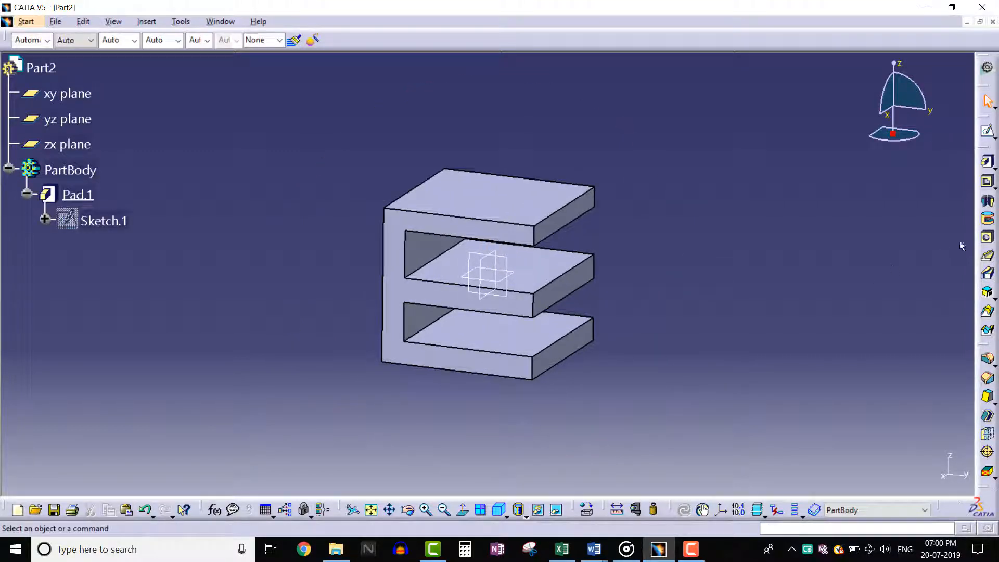
{"action": "left_click", "coordinate": [988, 237]}
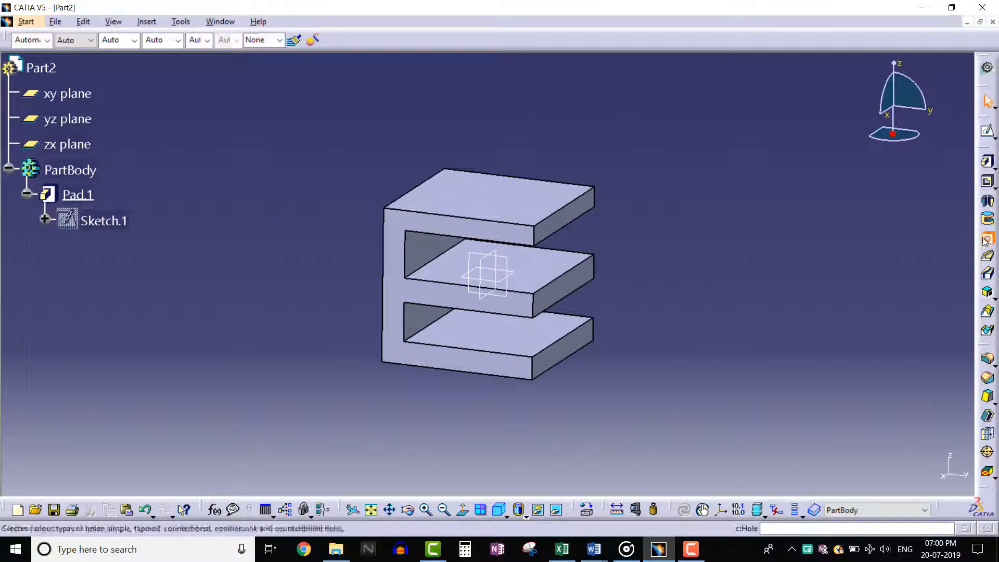
{"action": "left_click", "coordinate": [521, 201]}
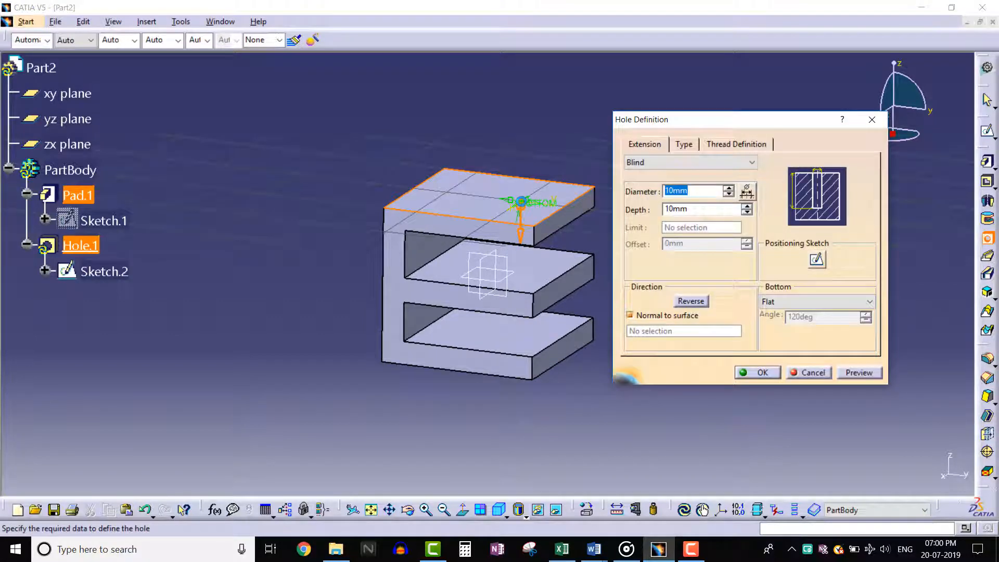
{"action": "left_click", "coordinate": [817, 259]}
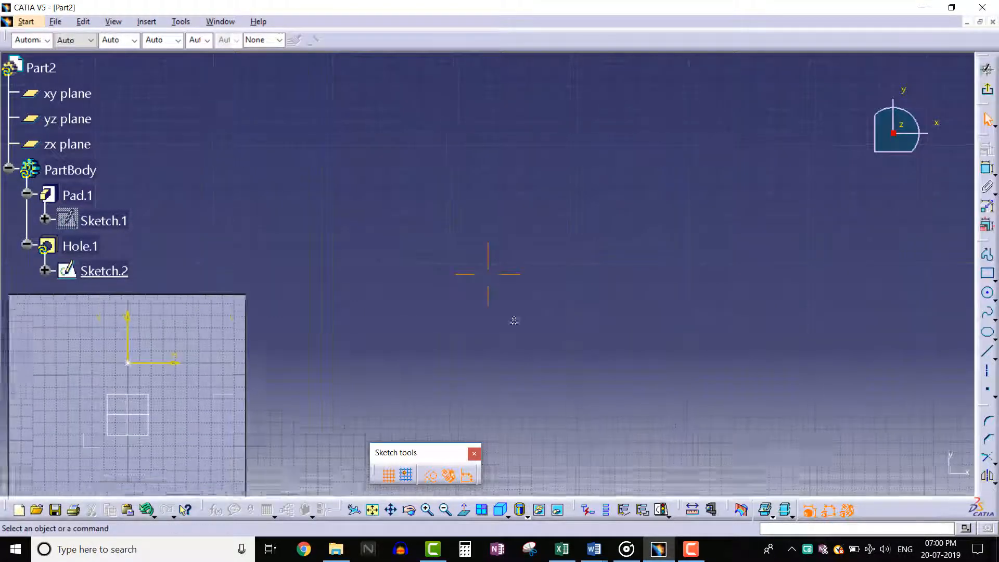
Step: Display the model as wireframe and dimension the hole's centre point to the inner edge of the E's spine
{"action": "left_click", "coordinate": [528, 514]}
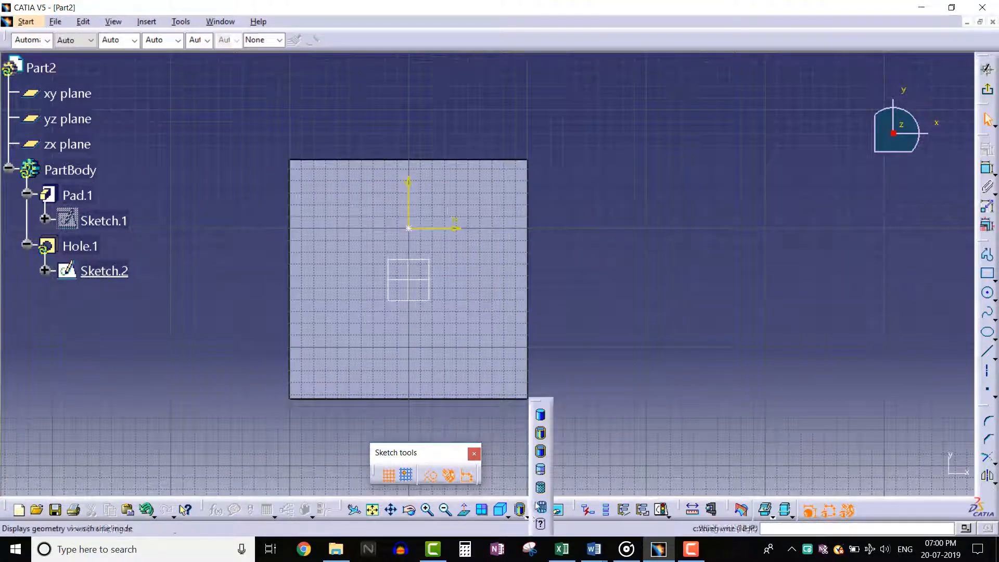
{"action": "left_click", "coordinate": [542, 509]}
{"action": "middle_click_drag", "start_coordinate": [605, 379], "coordinate": [680, 352]}
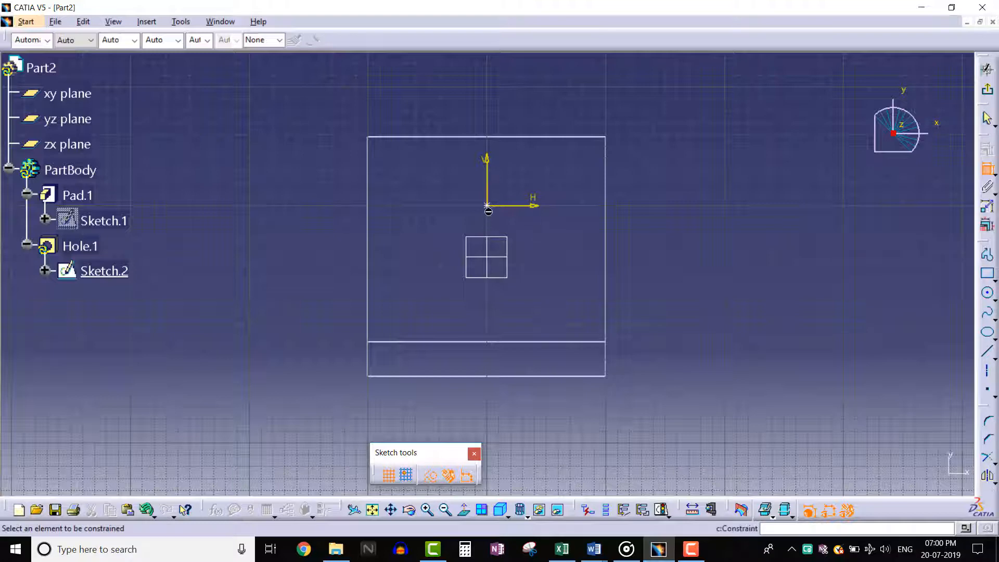
{"action": "left_click", "coordinate": [489, 211]}
{"action": "left_click", "coordinate": [516, 342]}
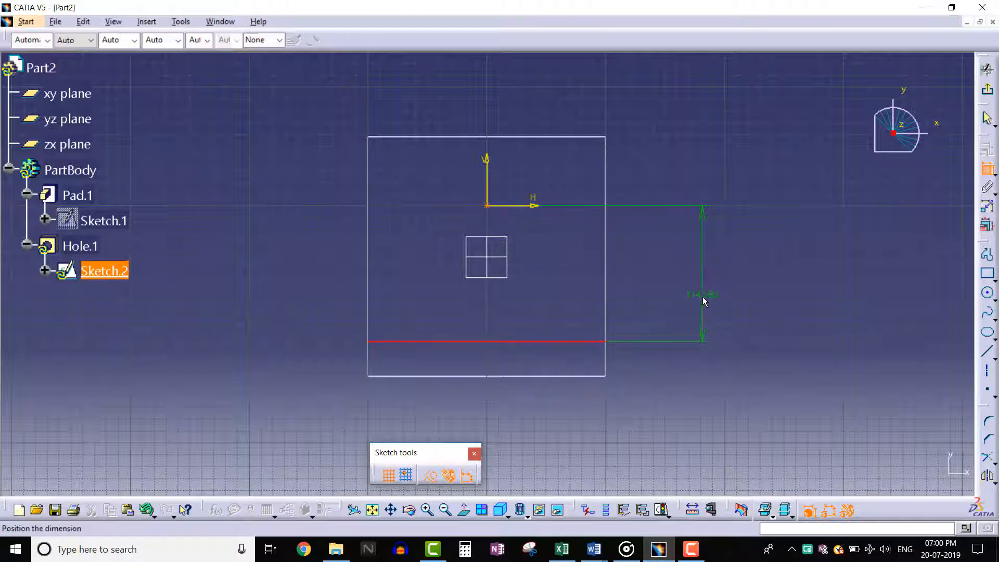
{"action": "left_click", "coordinate": [703, 301]}
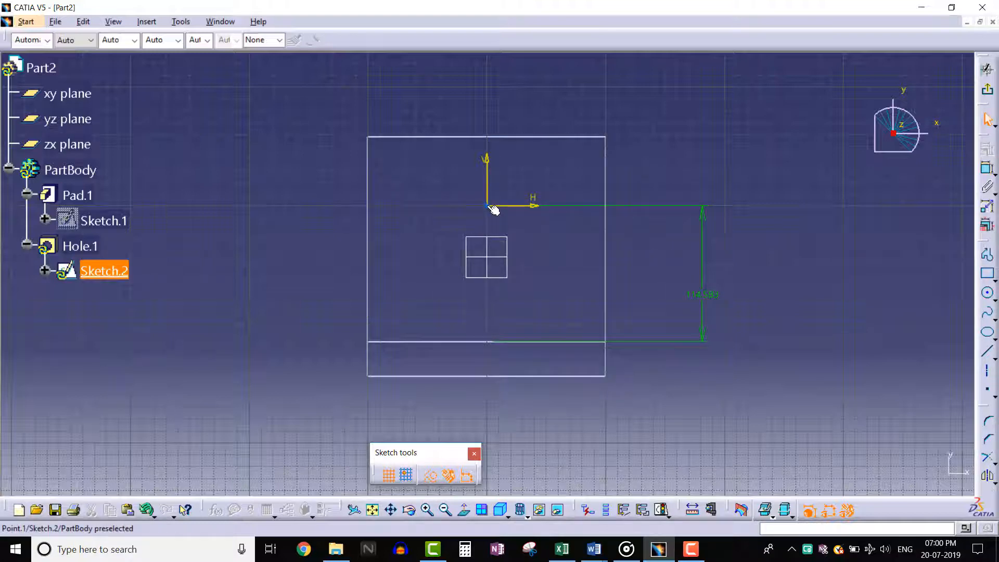
Step: Dimension the hole's centre point to the right side edge of the face and set that distance to 100 mm
{"action": "left_click", "coordinate": [987, 169]}
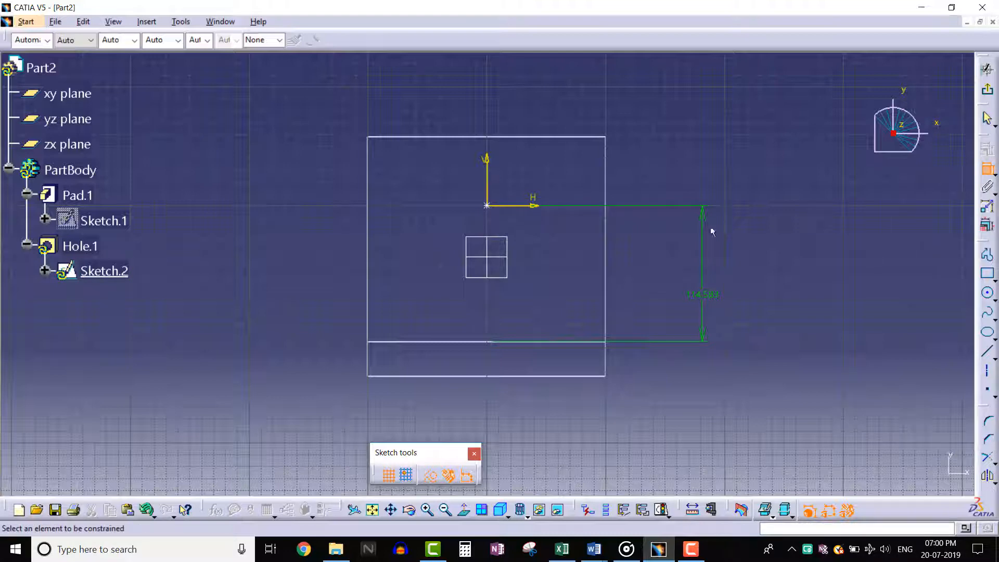
{"action": "left_click", "coordinate": [606, 221]}
{"action": "left_click", "coordinate": [487, 207]}
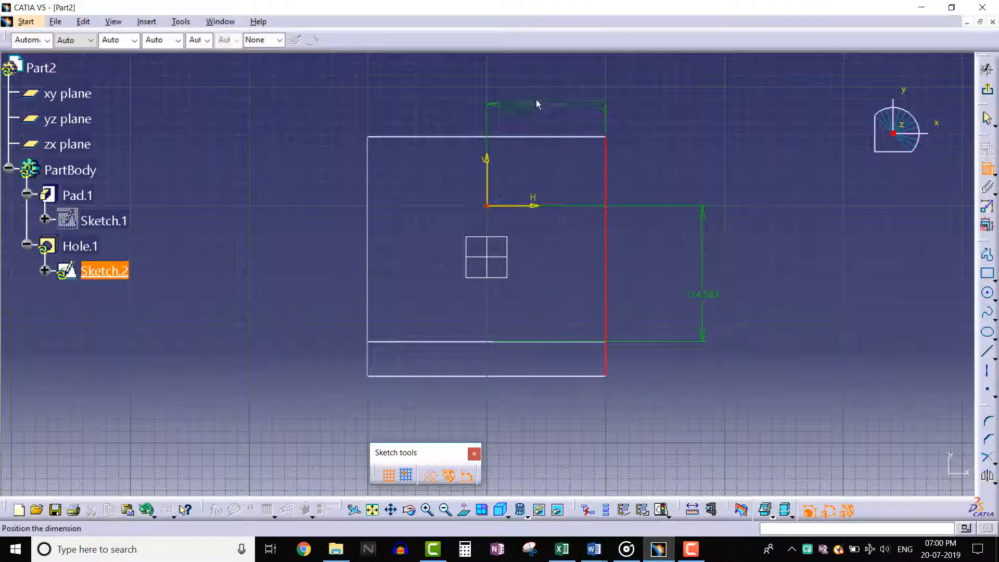
{"action": "left_click", "coordinate": [538, 104]}
{"action": "double_click", "coordinate": [541, 96]}
{"action": "type", "text": "100"}
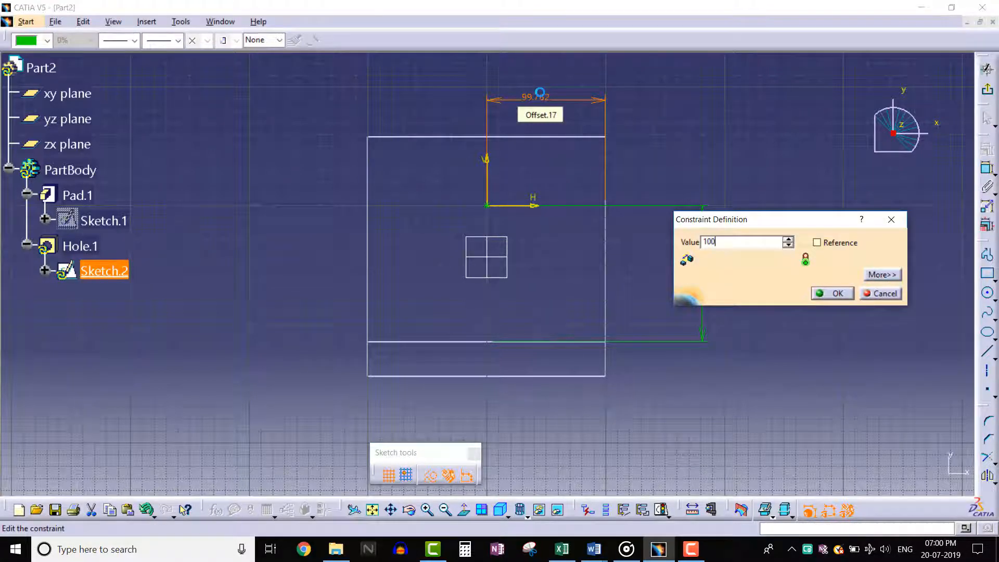
{"action": "key", "text": "Return"}
Step: Set the centre point's distance to the spine's inner edge to 50 mm and exit the positioning sketch
{"action": "double_click", "coordinate": [713, 295]}
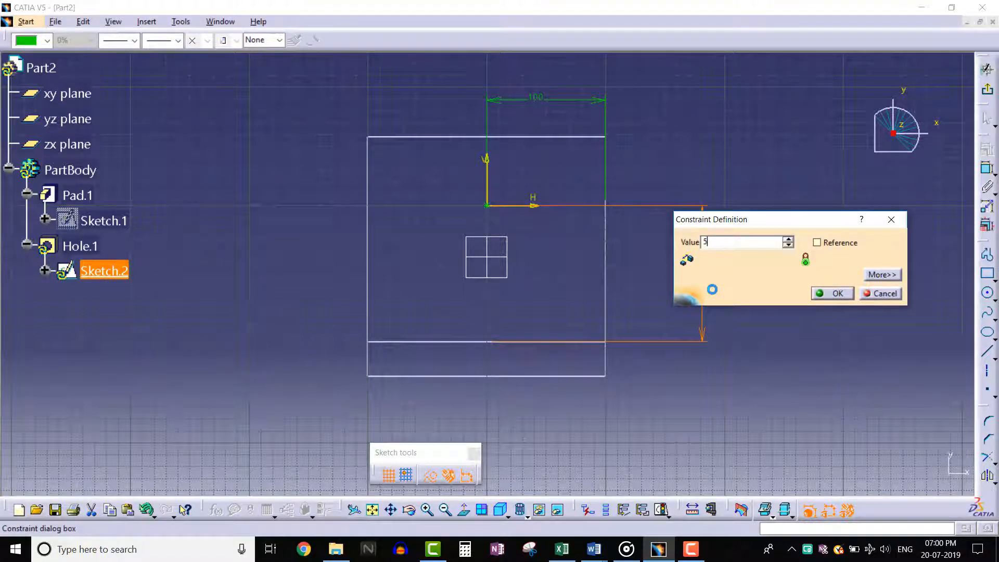
{"action": "key", "text": "Return"}
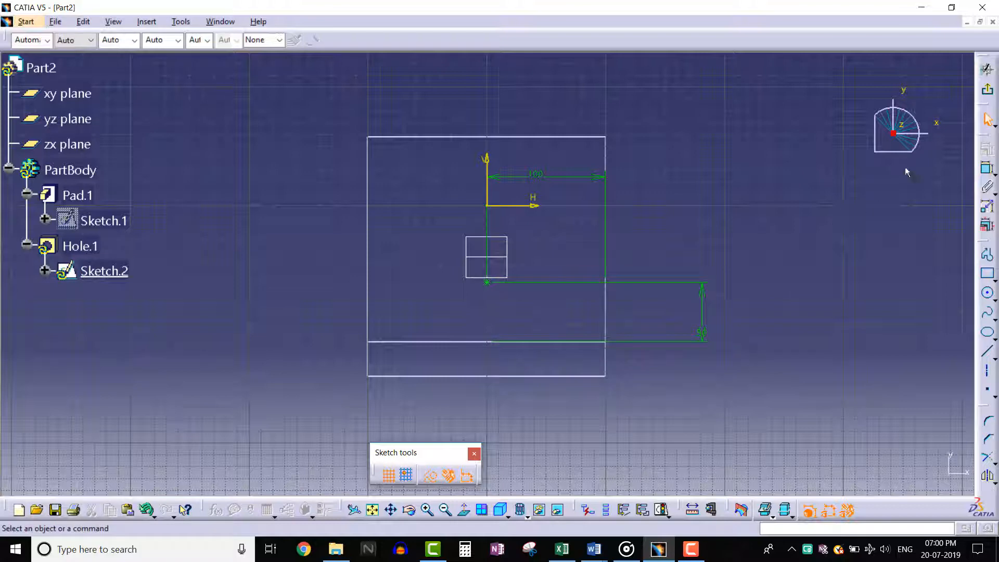
{"action": "left_click", "coordinate": [987, 93]}
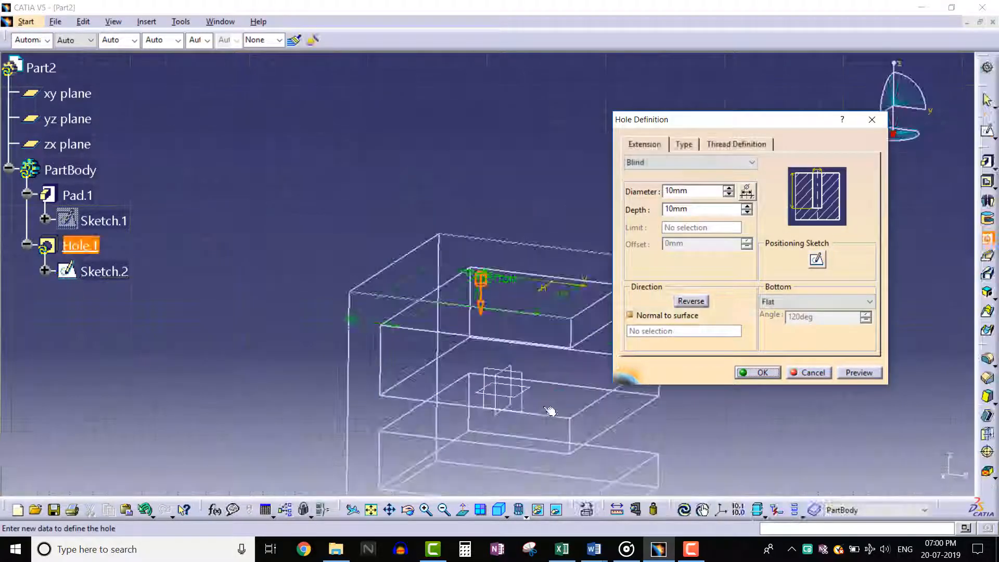
Step: Create the hole with the Up To Next extension and a 25 mm diameter
{"action": "middle_click_drag", "start_coordinate": [513, 364], "coordinate": [485, 329]}
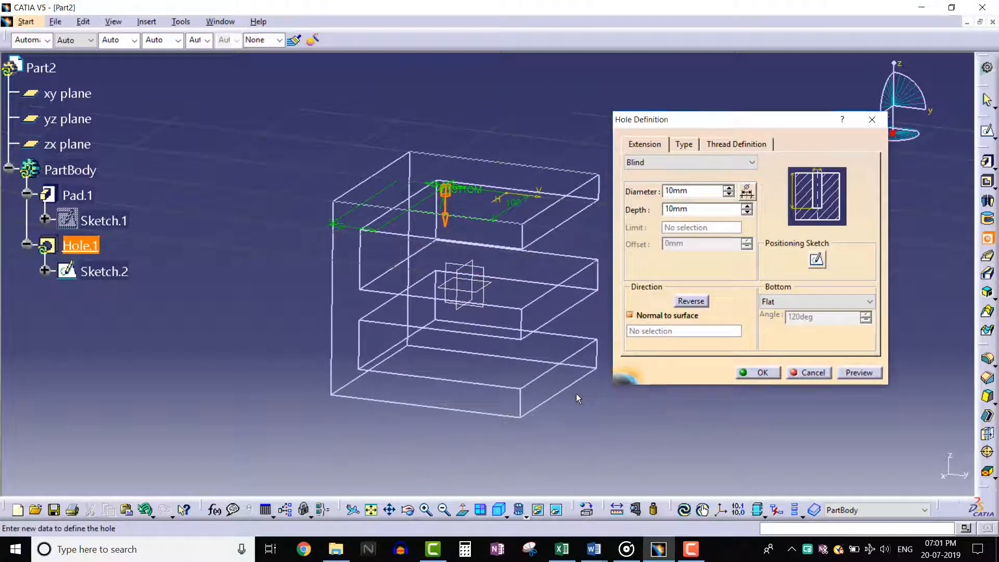
{"action": "left_click", "coordinate": [653, 162]}
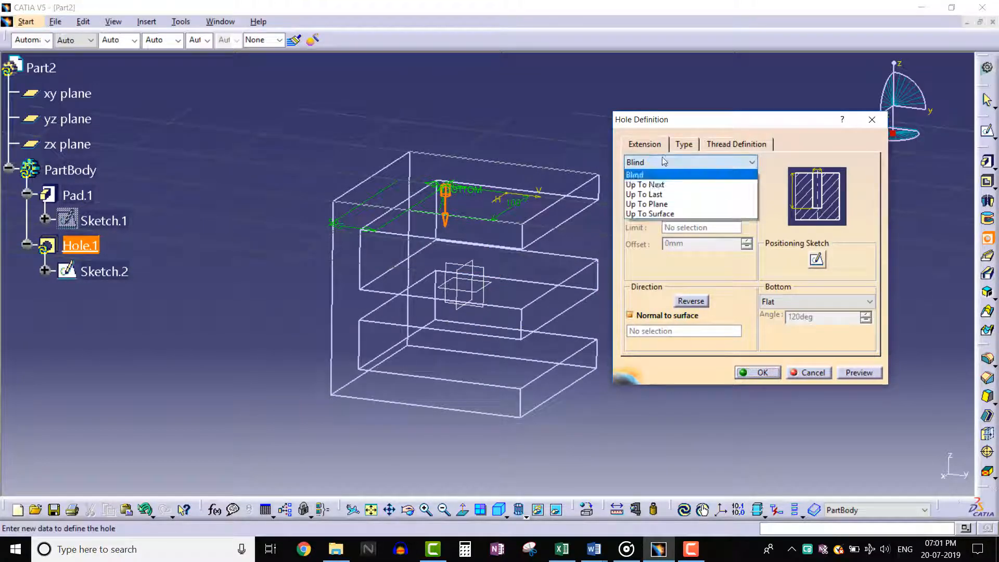
{"action": "left_click", "coordinate": [650, 182]}
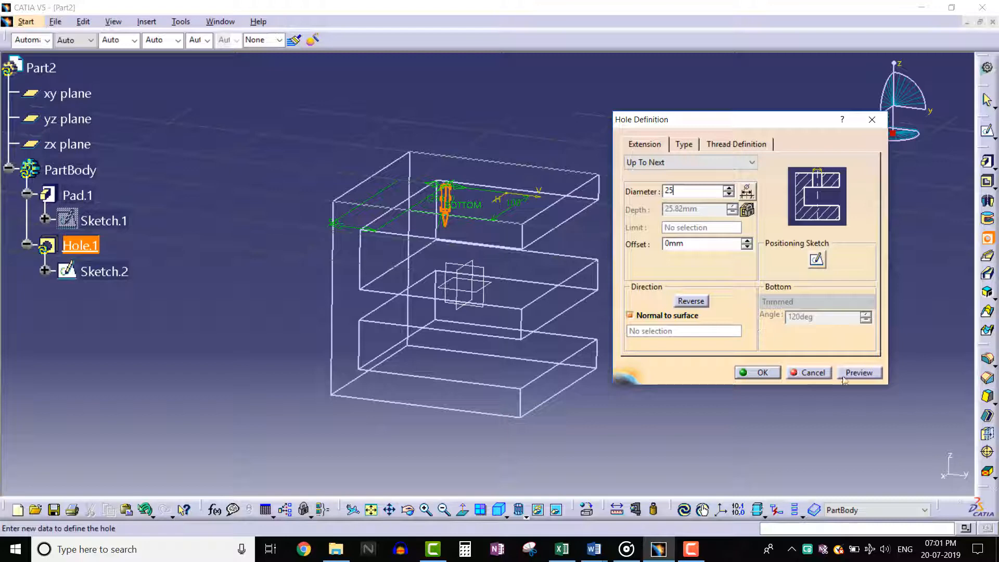
{"action": "left_click", "coordinate": [763, 372]}
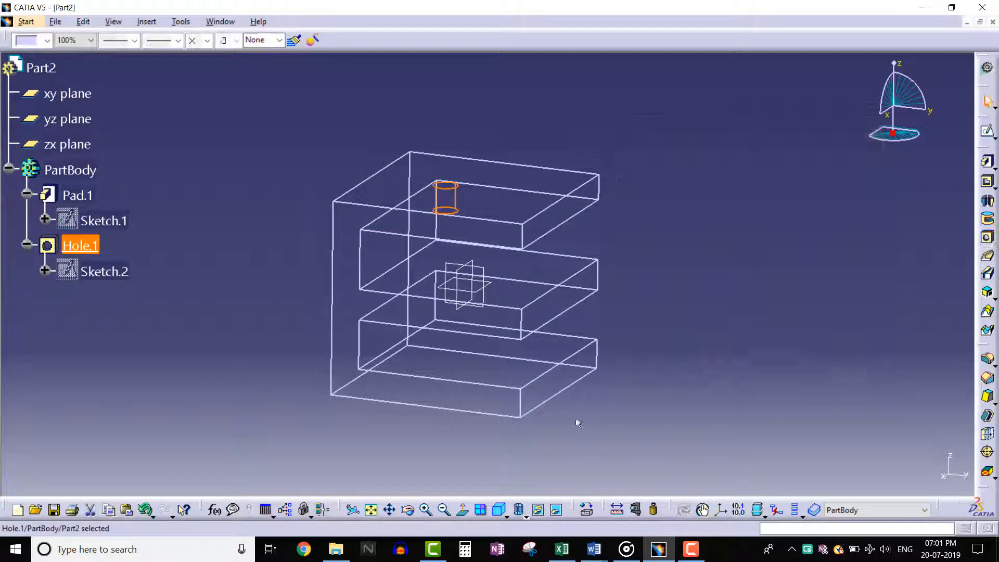
Step: Switch the display back to shading with edges and inspect the hole in the top arm
{"action": "left_click", "coordinate": [526, 516]}
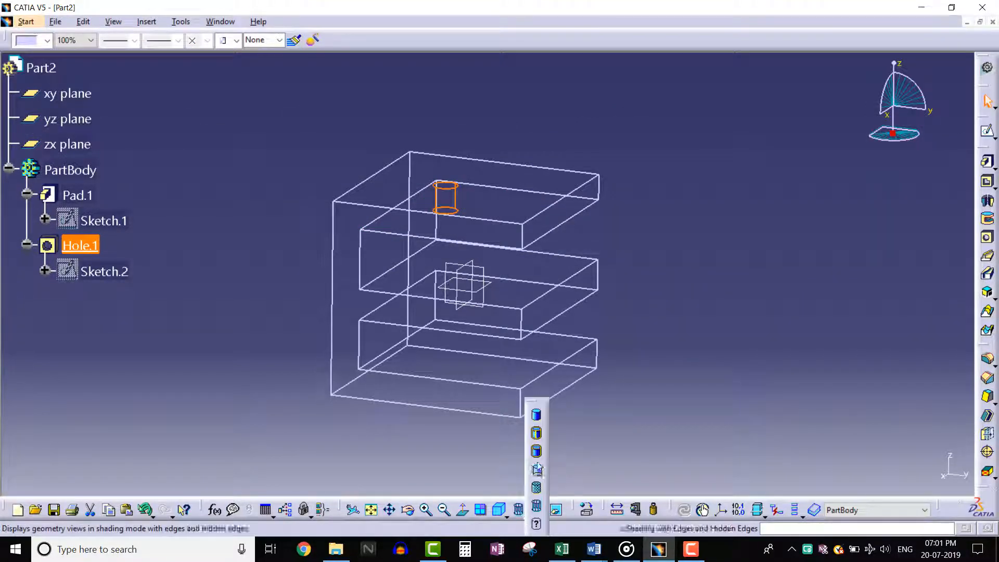
{"action": "left_click", "coordinate": [537, 435]}
{"action": "left_click", "coordinate": [401, 435]}
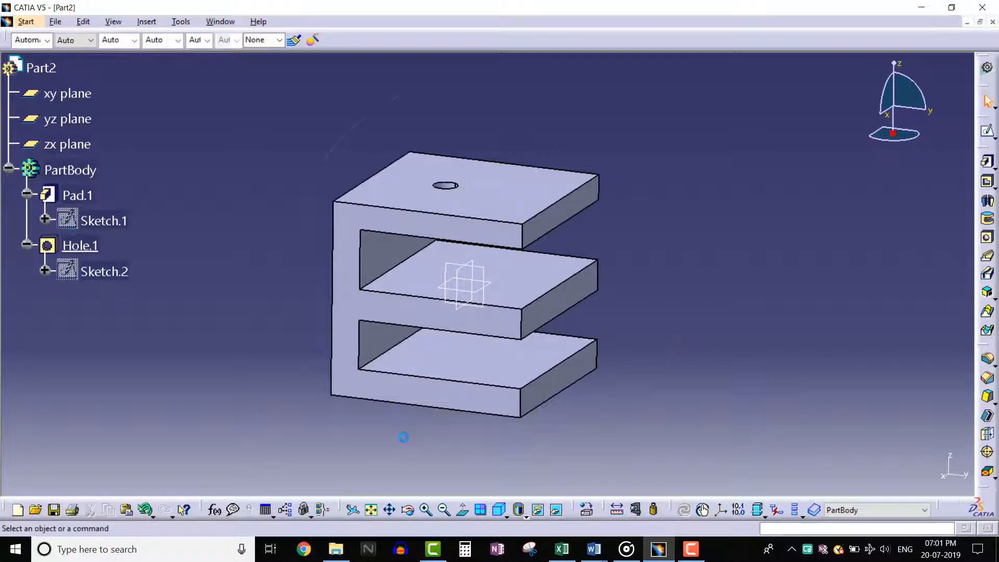
{"action": "mouse_move", "coordinate": [402, 435]}
{"action": "middle_mouse_down"}
{"action": "mouse_move", "coordinate": [469, 331]}
{"action": "mouse_move", "coordinate": [457, 432]}
{"action": "middle_mouse_up"}
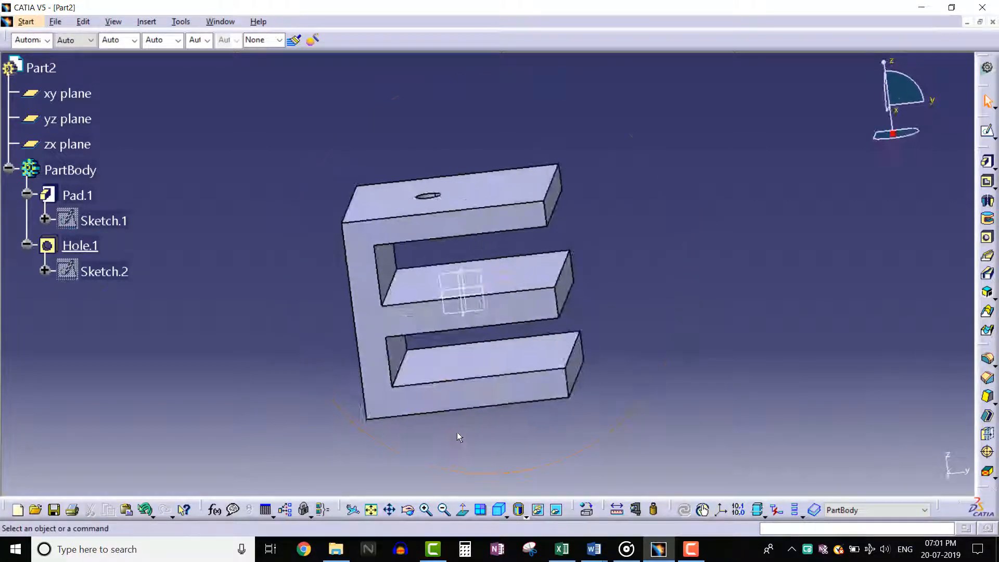
Step: Change the hole's extension to Up To Last and inspect how it passes through the three arms
{"action": "double_click", "coordinate": [85, 250]}
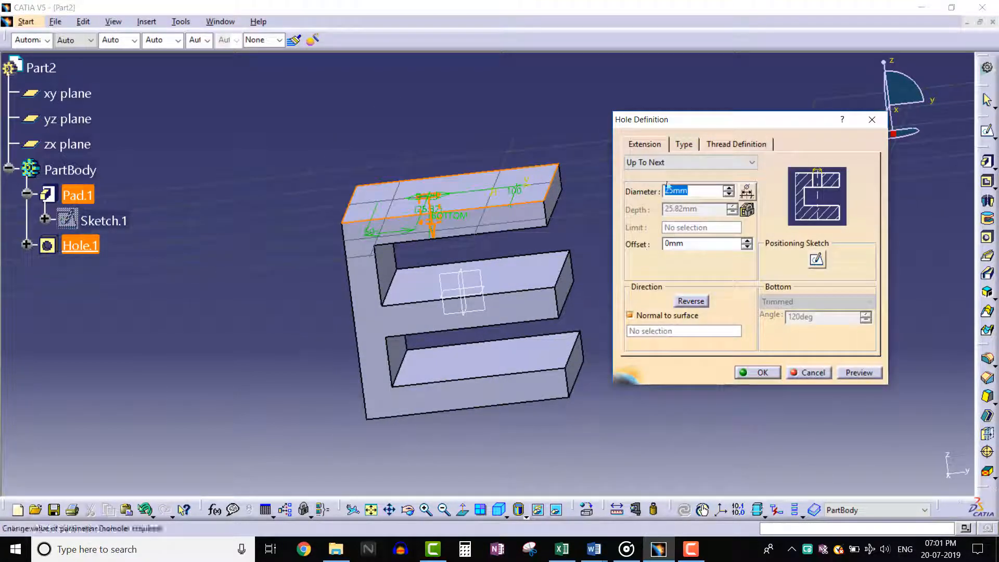
{"action": "left_click", "coordinate": [687, 162]}
{"action": "left_click", "coordinate": [679, 195]}
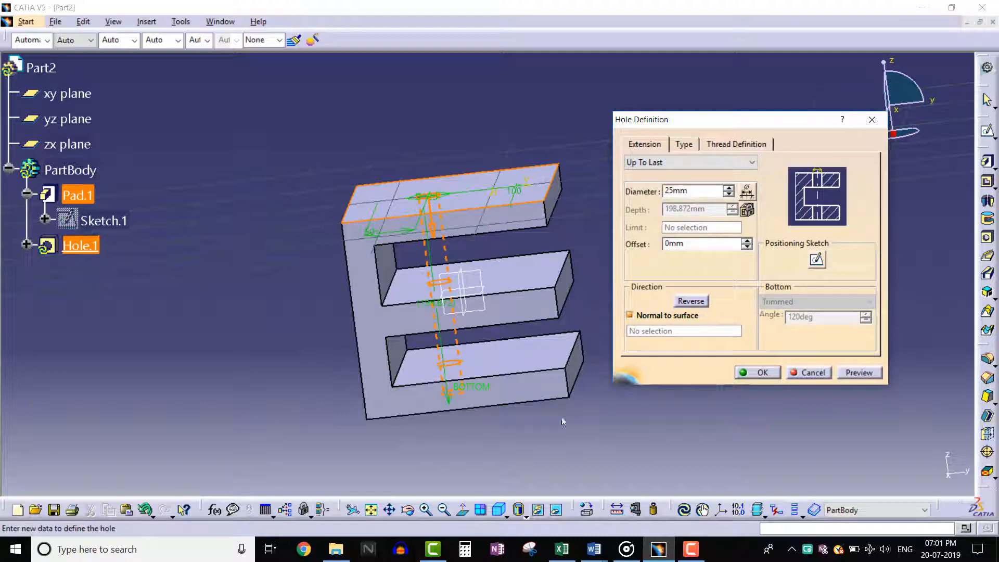
{"action": "middle_click_drag", "start_coordinate": [563, 423], "coordinate": [498, 395]}
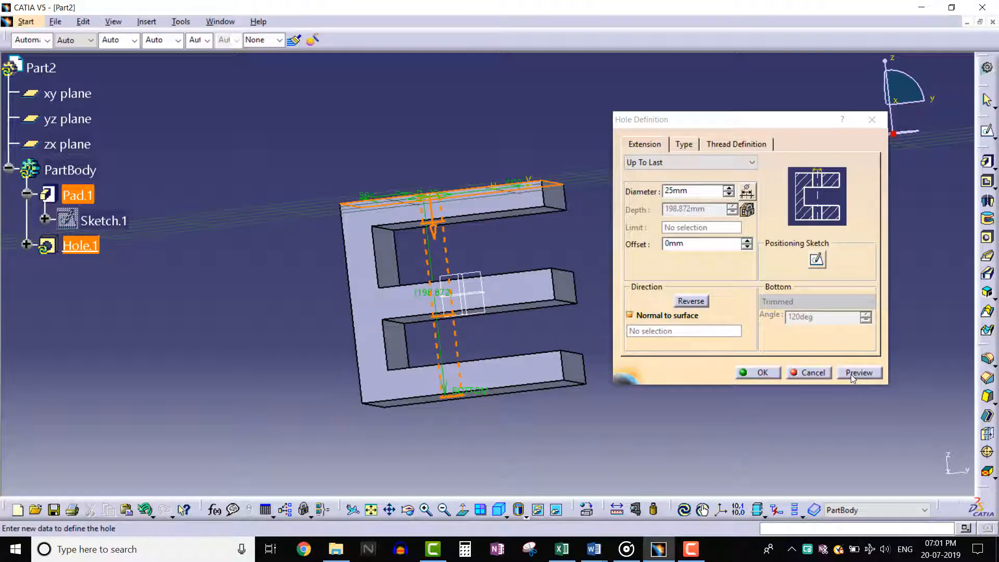
{"action": "left_click", "coordinate": [750, 373]}
{"action": "middle_click_drag", "start_coordinate": [493, 252], "coordinate": [512, 334]}
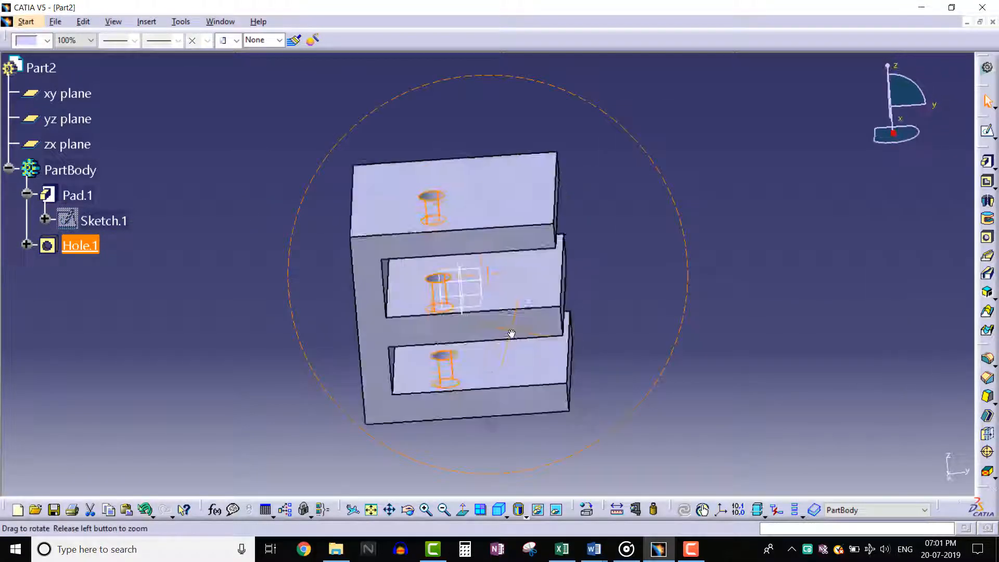
{"action": "left_click", "coordinate": [635, 345]}
Step: Change the hole's extension to Up To Plane with the xy plane as its limit and inspect the result
{"action": "double_click", "coordinate": [92, 247]}
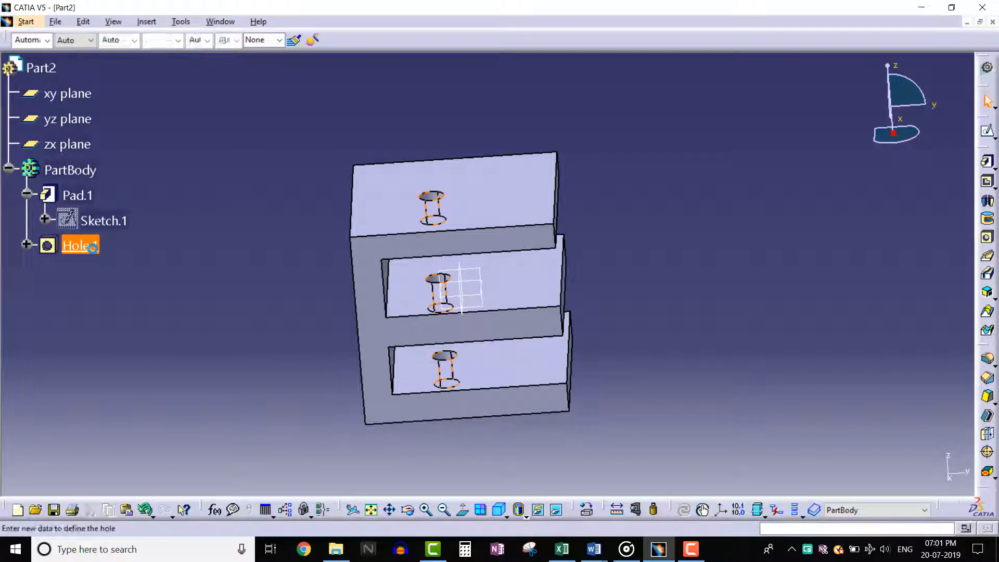
{"action": "left_click", "coordinate": [655, 163]}
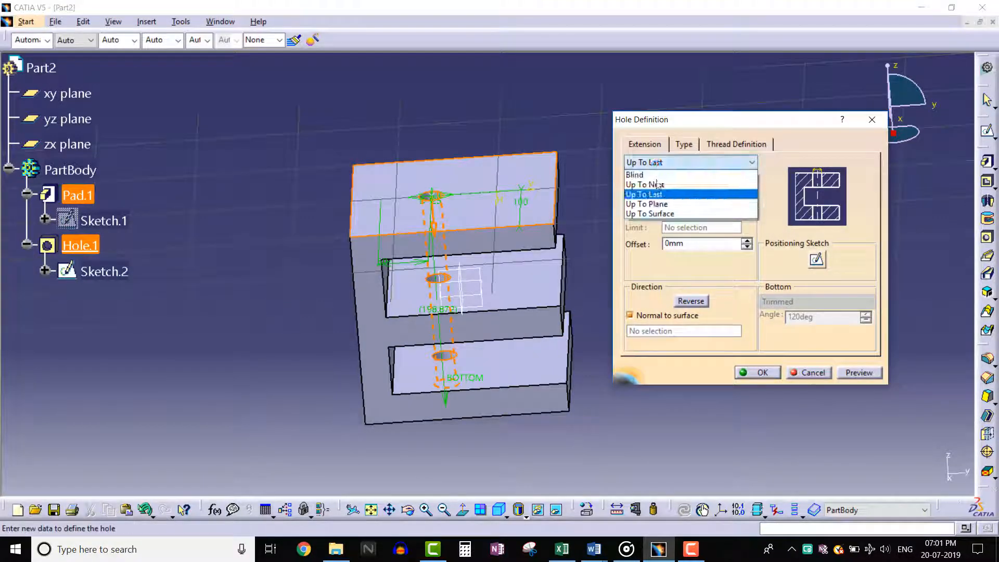
{"action": "left_click", "coordinate": [657, 204]}
{"action": "middle_click_drag", "start_coordinate": [524, 308], "coordinate": [468, 274]}
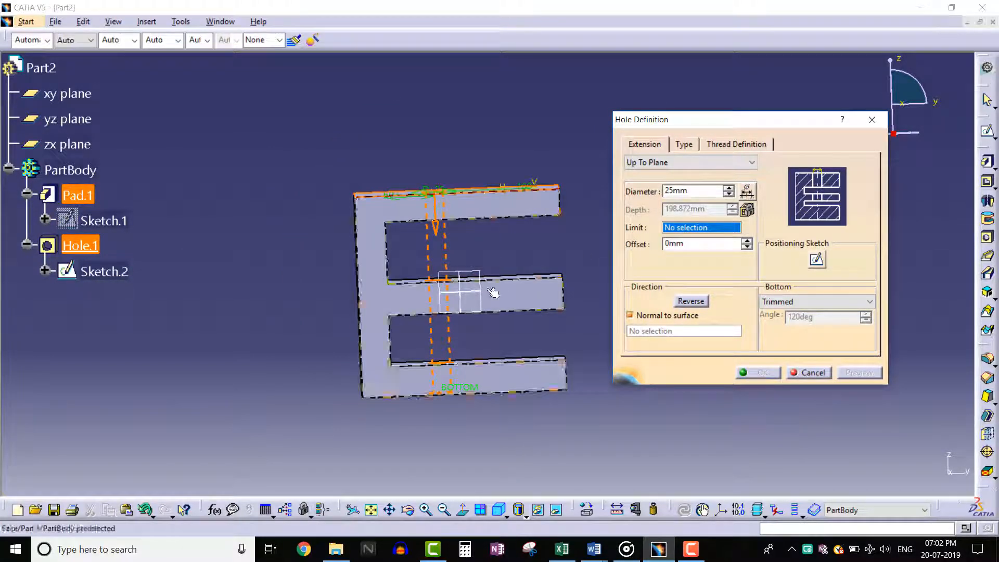
{"action": "left_click", "coordinate": [67, 93]}
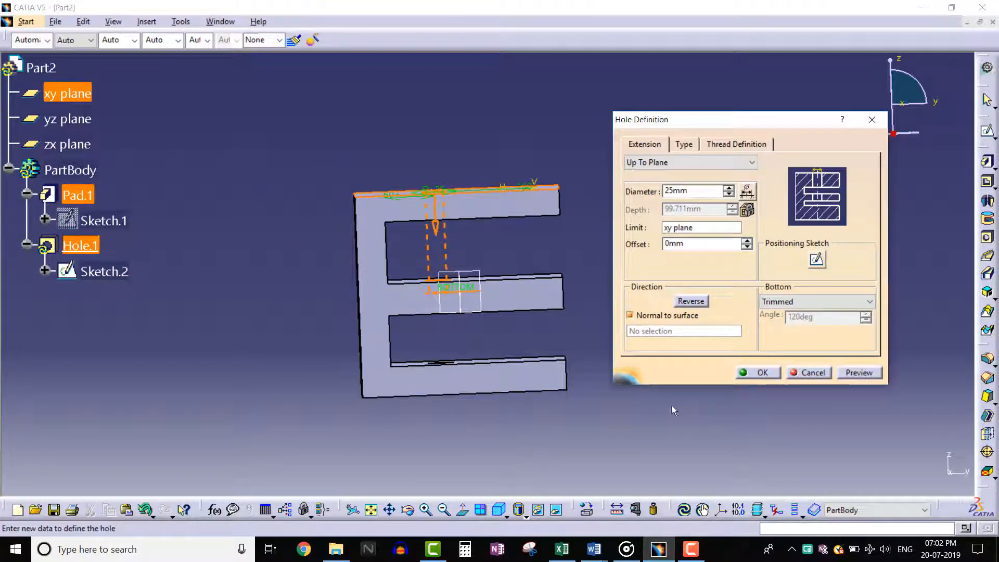
{"action": "mouse_move", "coordinate": [578, 406]}
{"action": "middle_mouse_down"}
{"action": "mouse_move", "coordinate": [555, 380]}
{"action": "mouse_move", "coordinate": [568, 406]}
{"action": "middle_mouse_up"}
{"action": "left_click", "coordinate": [758, 372]}
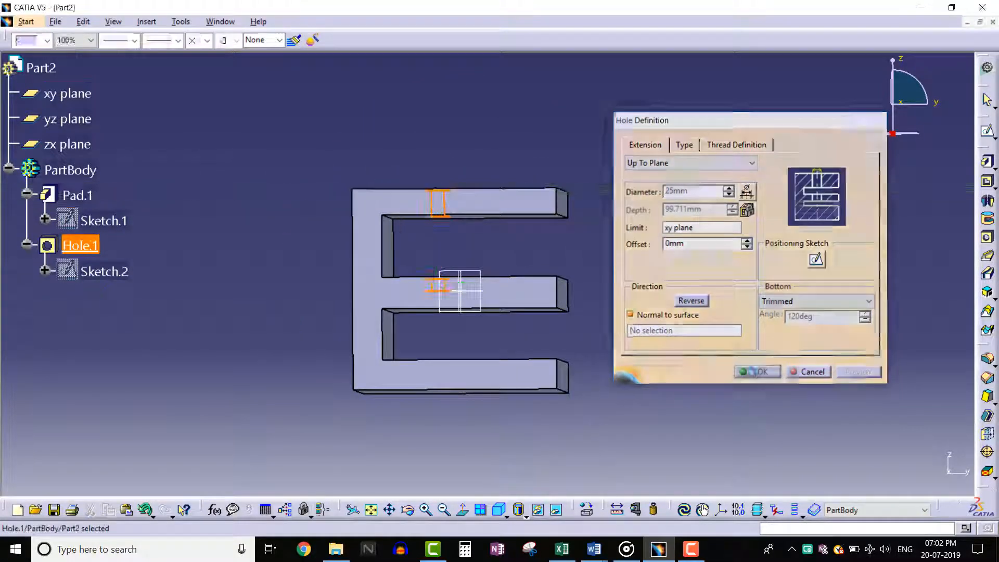
{"action": "mouse_move", "coordinate": [488, 248]}
{"action": "middle_mouse_down"}
{"action": "mouse_move", "coordinate": [488, 266]}
{"action": "mouse_move", "coordinate": [487, 253]}
{"action": "middle_mouse_up"}
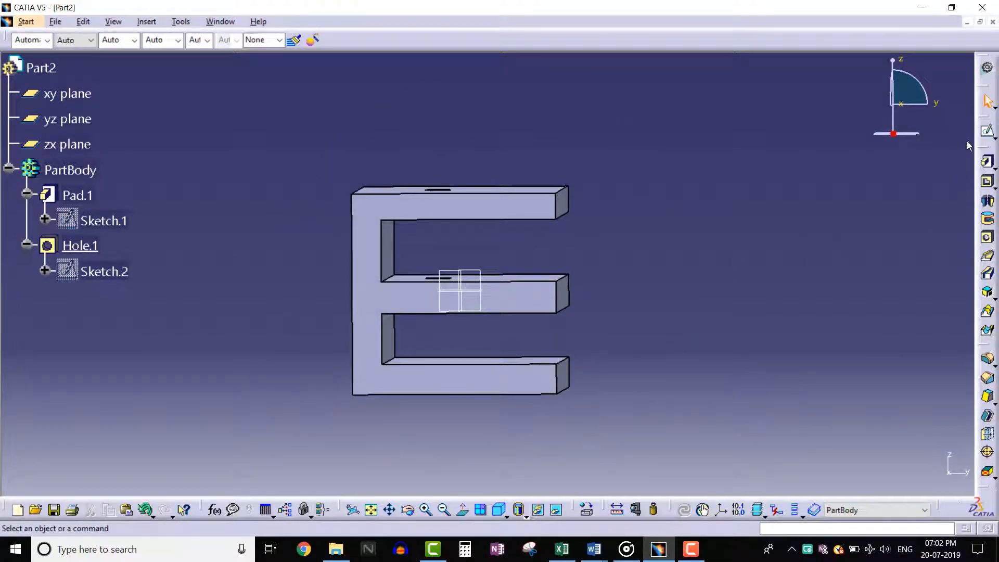
Step: Sketch a wavy seven-point spline on the yz plane through the E's lower arm, extending past both ends, and exit the sketch
{"action": "left_click", "coordinate": [987, 131]}
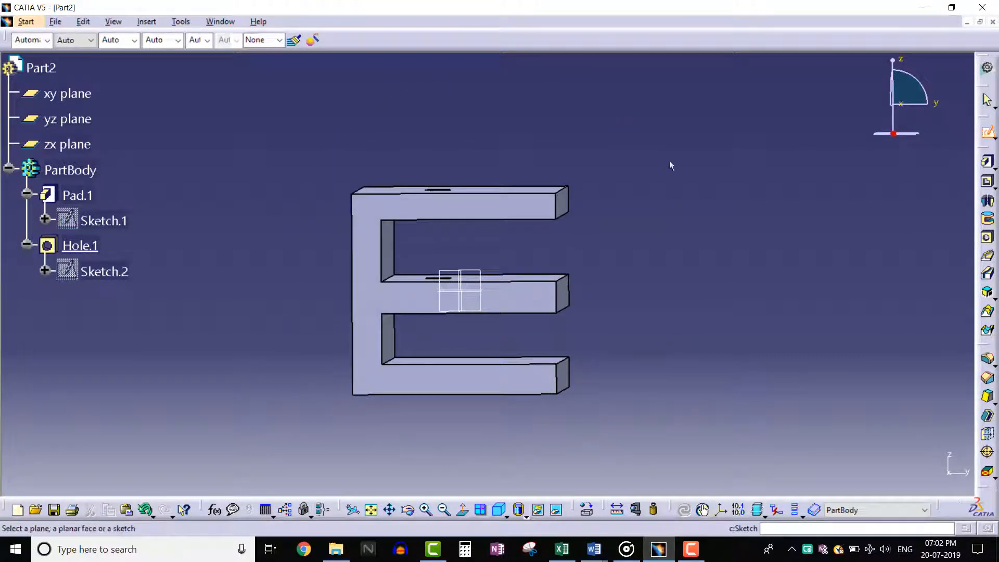
{"action": "left_click", "coordinate": [81, 125]}
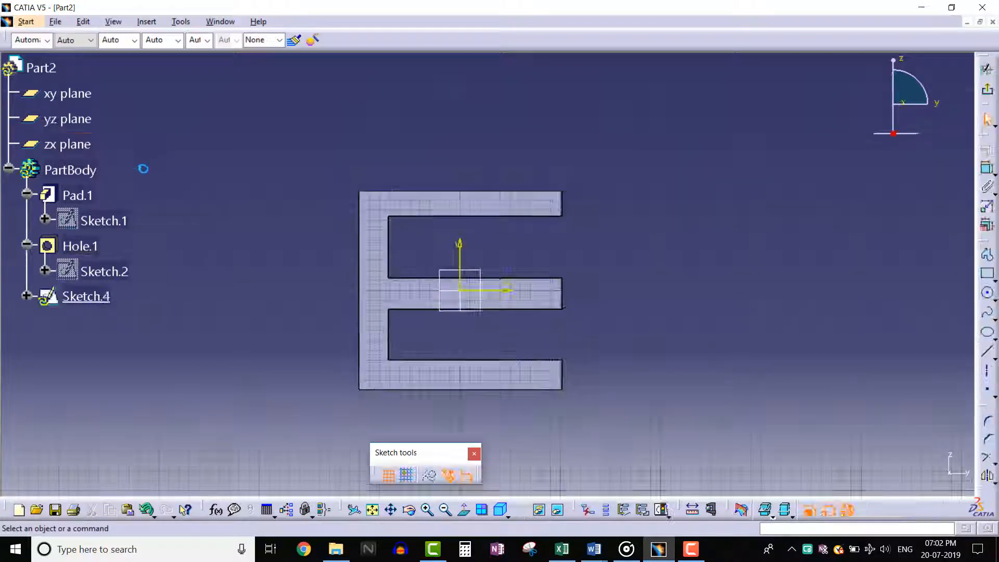
{"action": "left_click", "coordinate": [986, 313]}
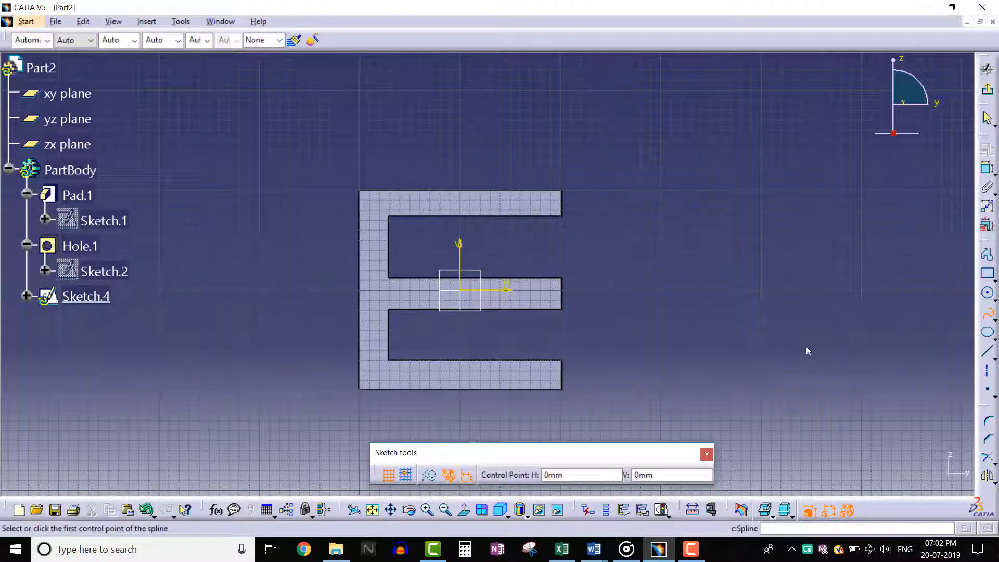
{"action": "left_click", "coordinate": [231, 408]}
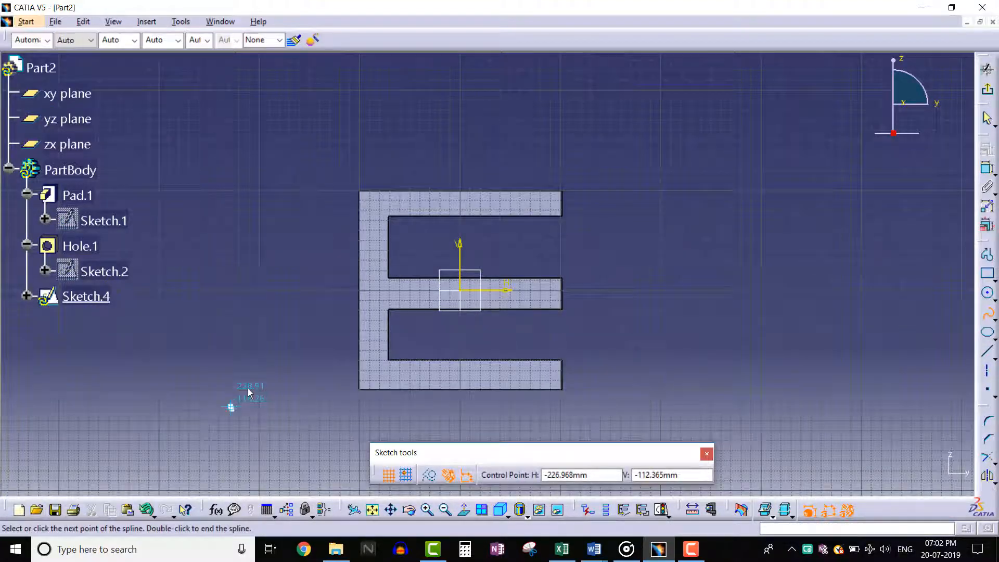
{"action": "left_click", "coordinate": [374, 381]}
{"action": "left_click", "coordinate": [430, 370]}
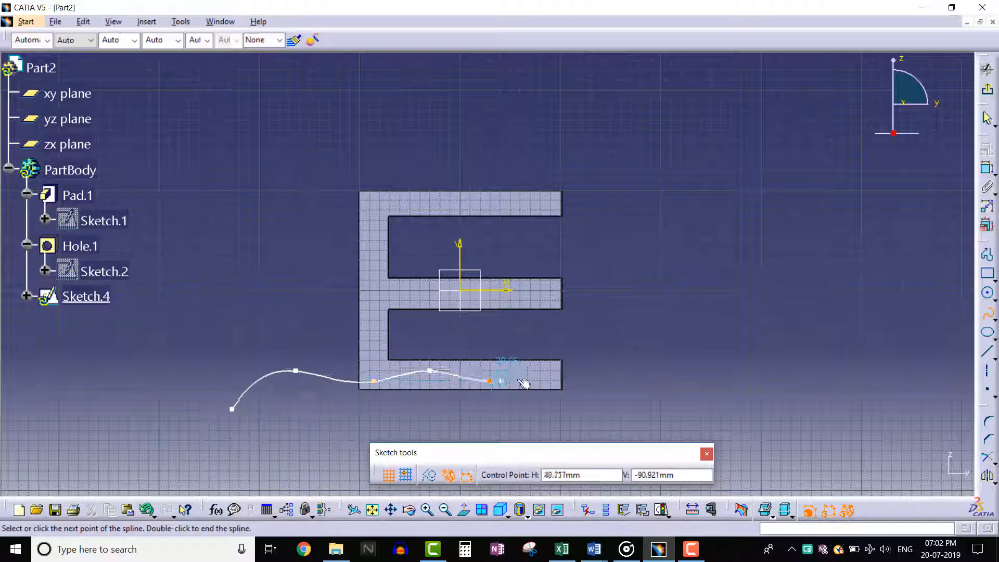
{"action": "left_click", "coordinate": [534, 371]}
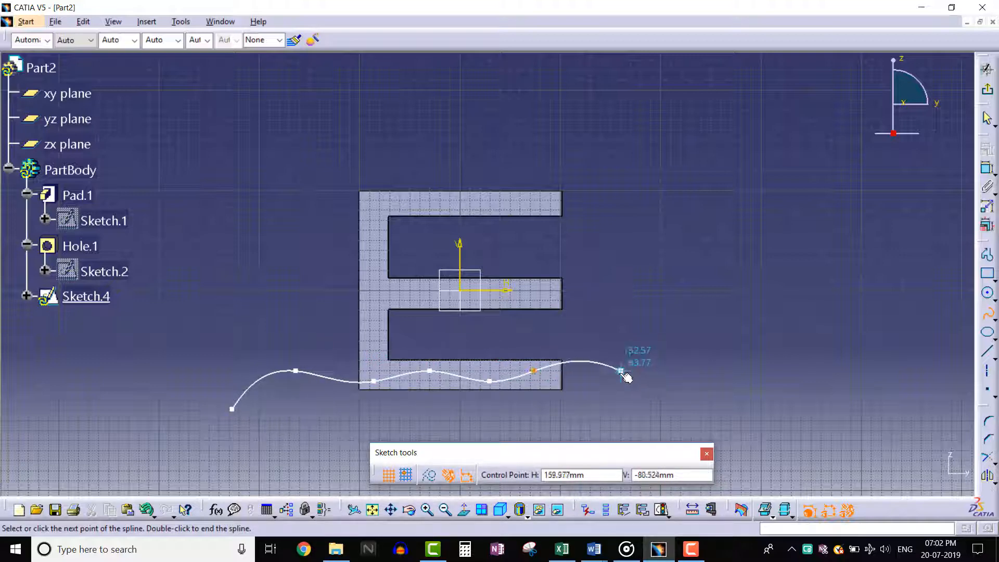
{"action": "double_click", "coordinate": [620, 386]}
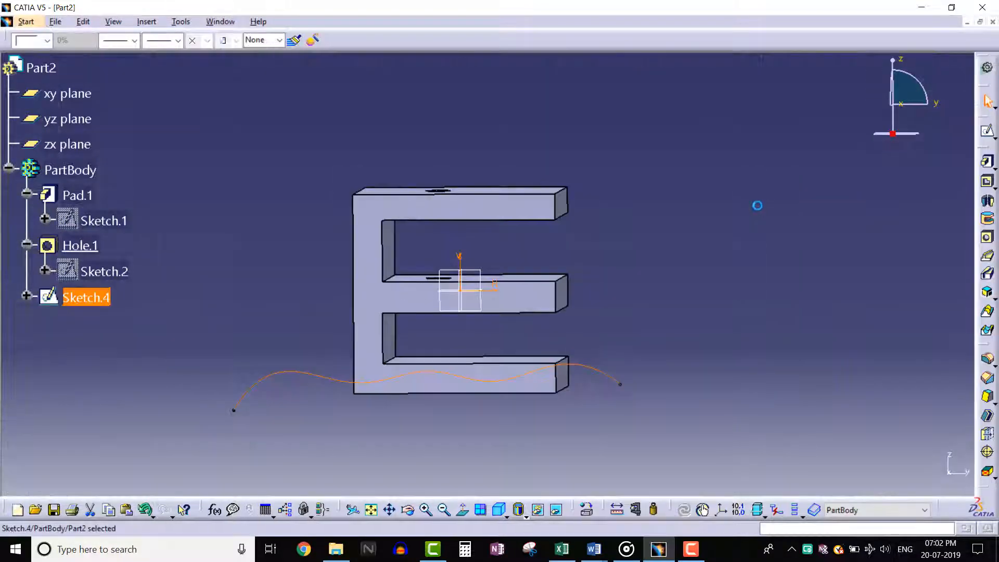
Step: In Generative Shape Design, extrude the spline sketch into a surface with limits of 121 mm and 150 mm, spanning the part's full depth
{"action": "left_click", "coordinate": [26, 21]}
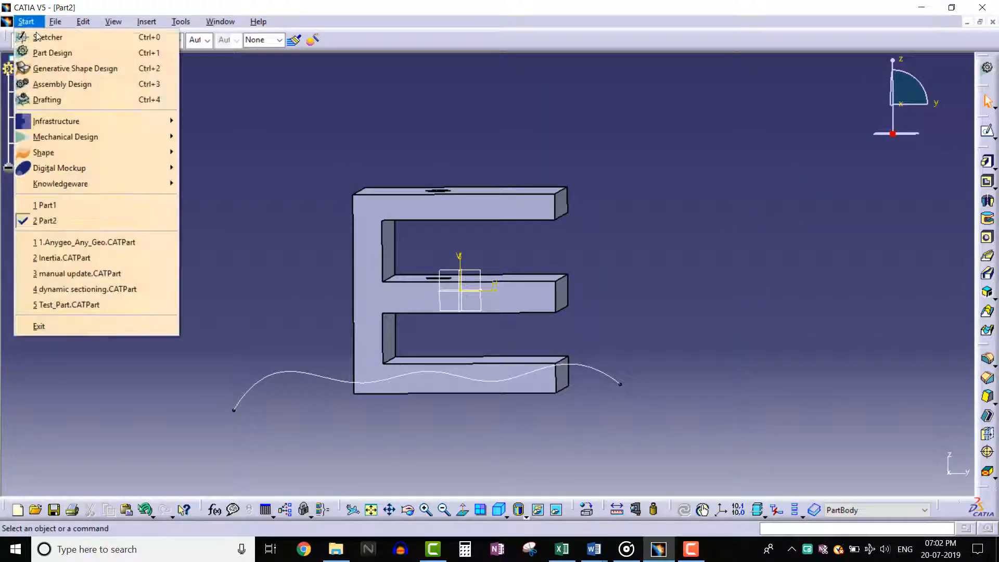
{"action": "left_click", "coordinate": [68, 68]}
{"action": "middle_click_drag", "start_coordinate": [366, 124], "coordinate": [516, 203]}
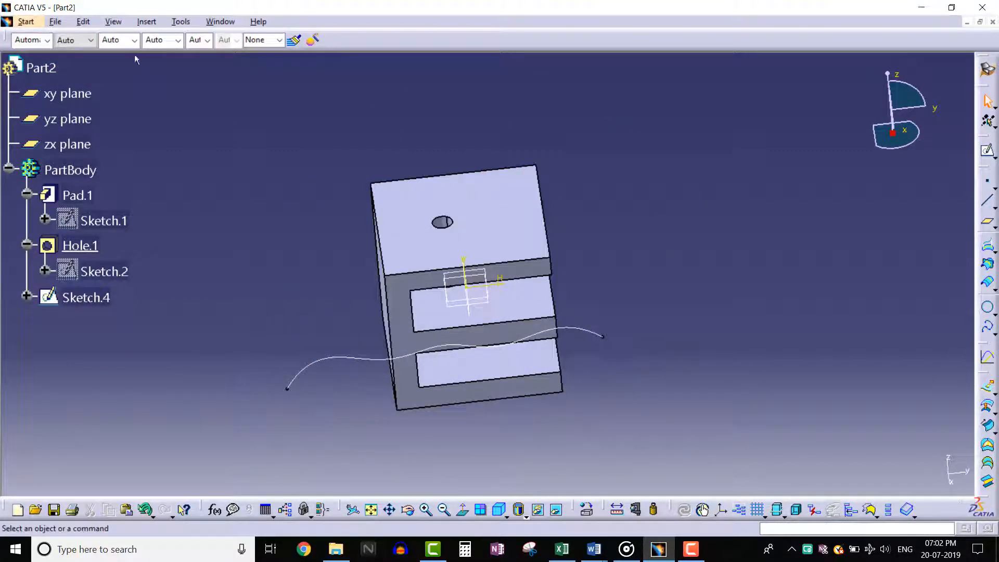
{"action": "left_click", "coordinate": [146, 22]}
{"action": "mouse_move", "coordinate": [224, 179]}
{"action": "left_click", "coordinate": [333, 179]}
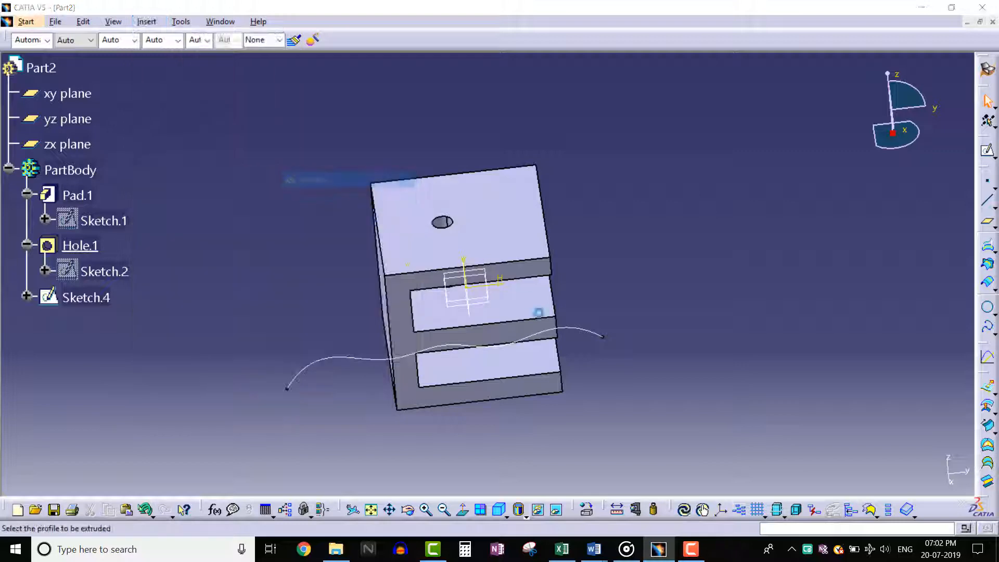
{"action": "left_click", "coordinate": [584, 333]}
{"action": "mouse_move", "coordinate": [497, 207]}
{"action": "middle_mouse_down"}
{"action": "mouse_move", "coordinate": [478, 277]}
{"action": "mouse_move", "coordinate": [607, 290]}
{"action": "middle_mouse_up"}
{"action": "left_click_drag", "start_coordinate": [600, 274], "coordinate": [576, 155]}
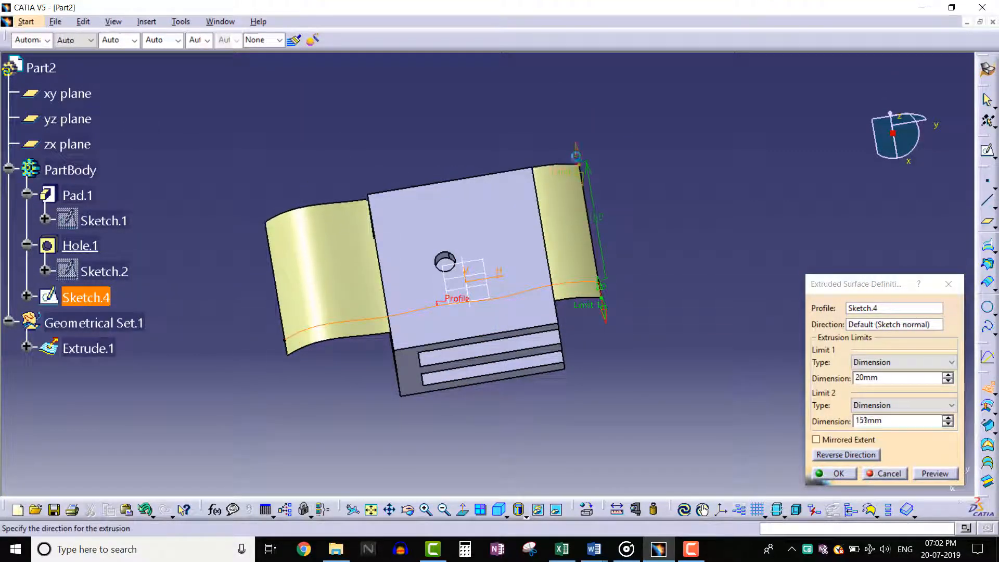
{"action": "left_click_drag", "start_coordinate": [600, 309], "coordinate": [616, 426]}
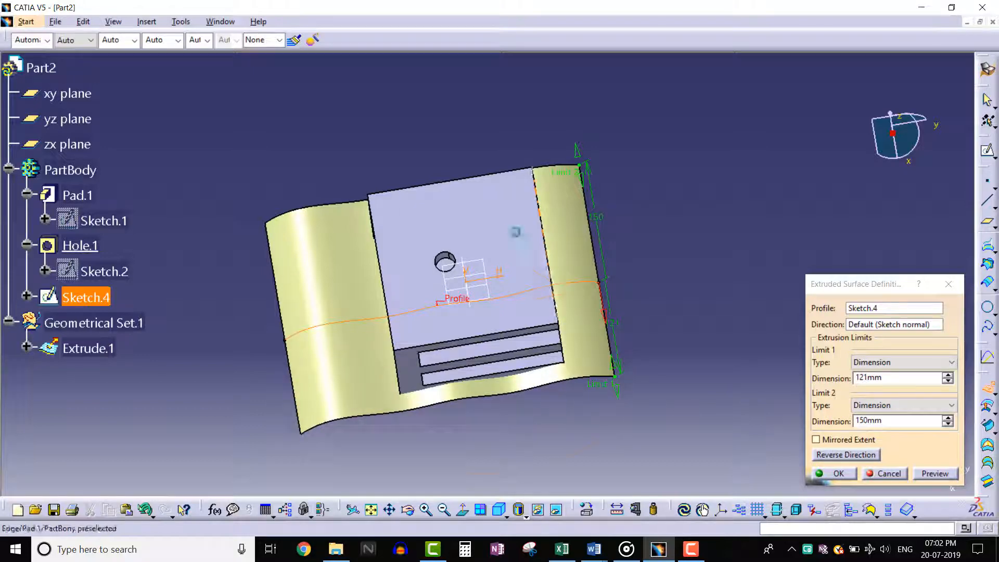
{"action": "middle_click_drag", "start_coordinate": [513, 230], "coordinate": [516, 267]}
{"action": "left_click", "coordinate": [836, 473]}
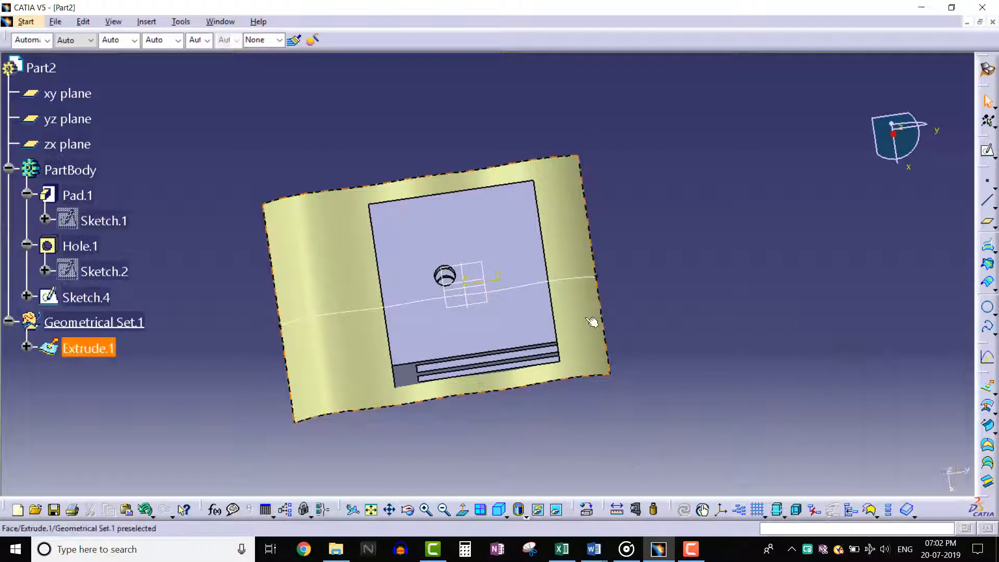
Step: Hide the spline sketch and look at the E-shaped part with the surface from the front
{"action": "right_click", "coordinate": [86, 297]}
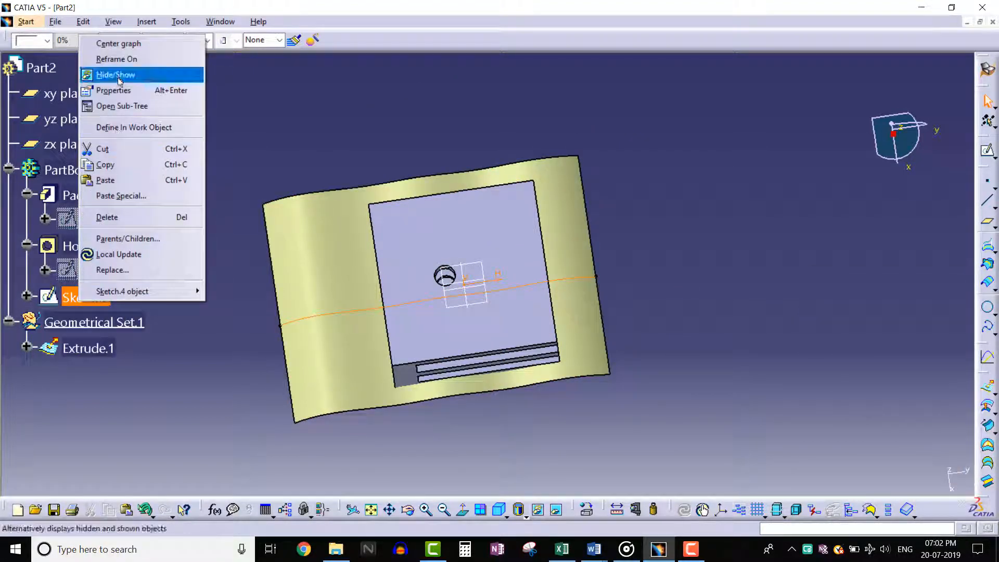
{"action": "left_click", "coordinate": [121, 76]}
{"action": "middle_click_drag", "start_coordinate": [379, 369], "coordinate": [656, 302]}
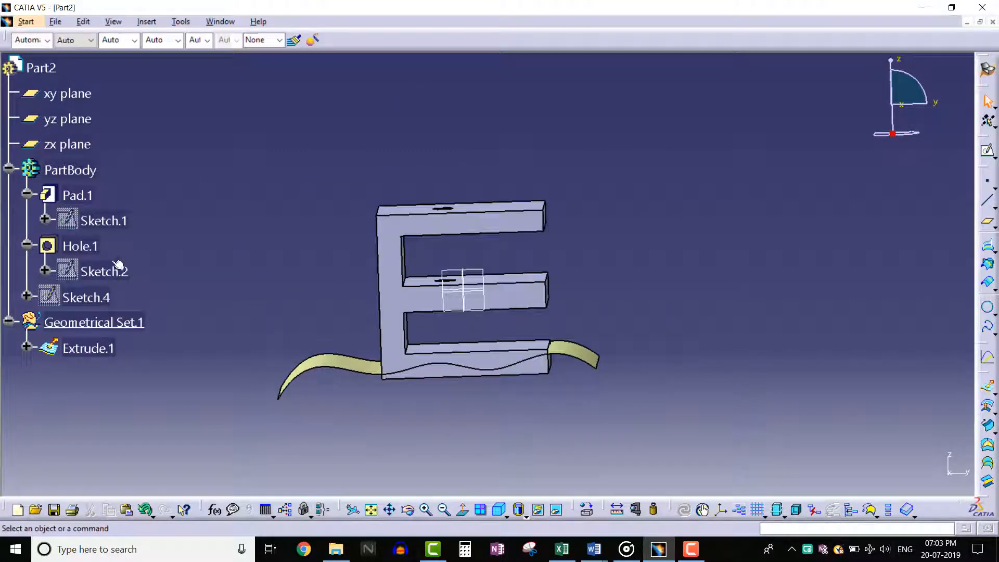
Step: Change the hole's extension to Up To Surface with the extruded wavy surface as its limit
{"action": "double_click", "coordinate": [83, 246]}
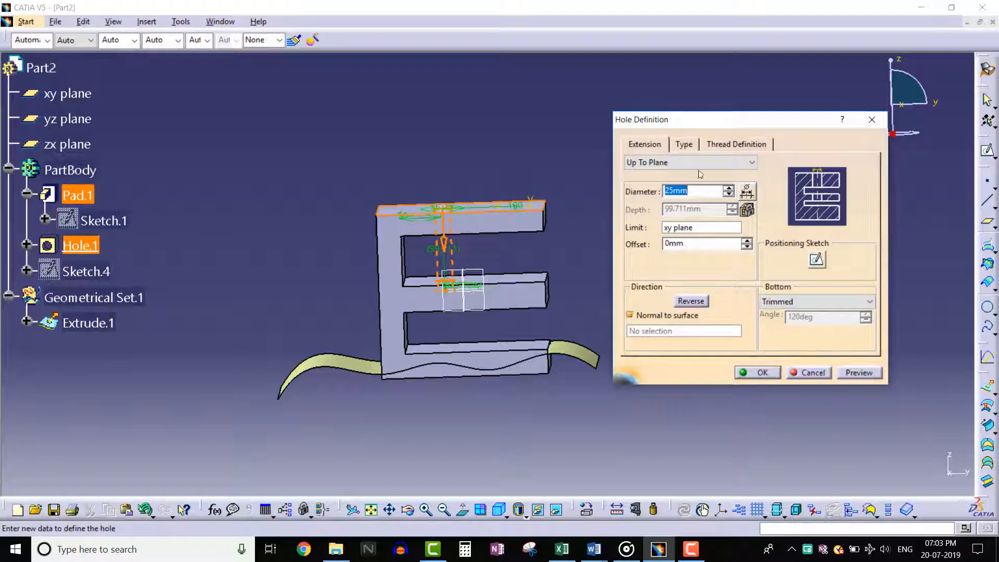
{"action": "left_click", "coordinate": [697, 163]}
{"action": "left_click", "coordinate": [672, 210]}
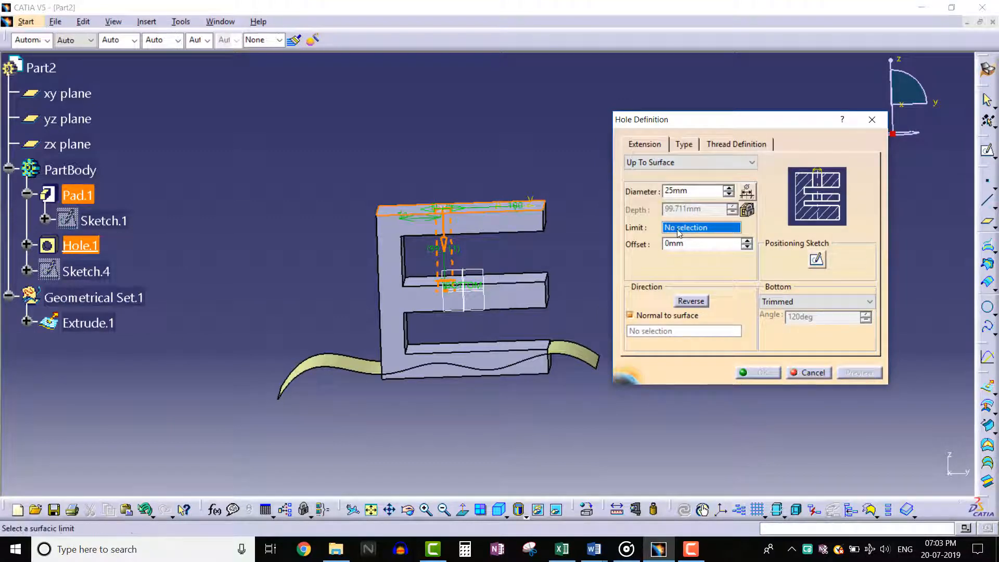
{"action": "left_click", "coordinate": [571, 346]}
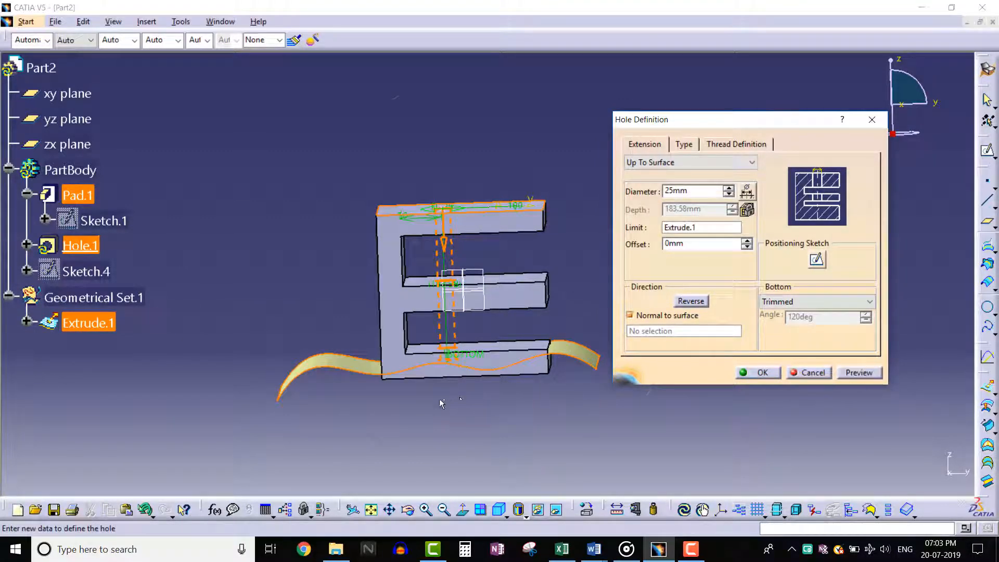
{"action": "middle_click_drag", "start_coordinate": [440, 403], "coordinate": [471, 406]}
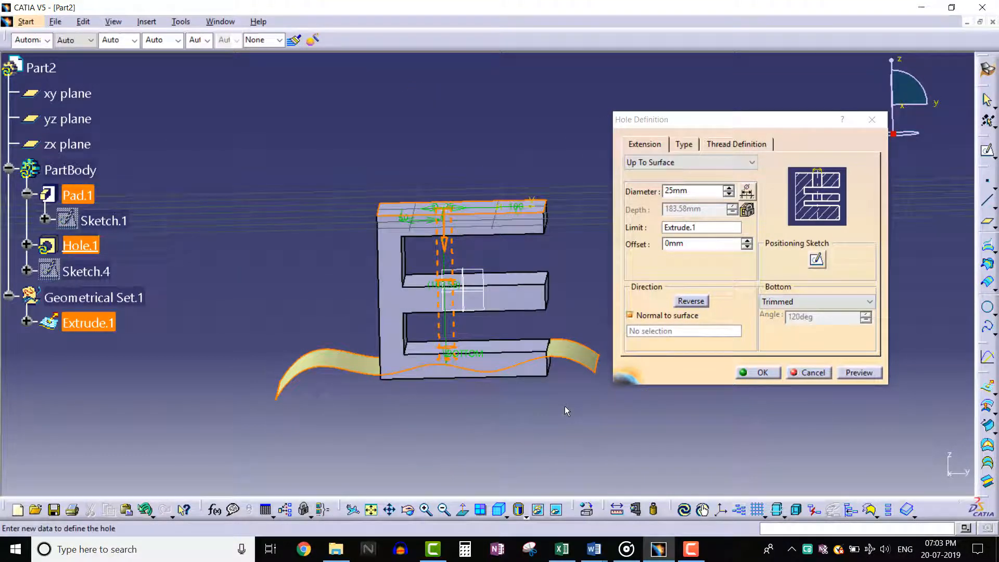
{"action": "left_click", "coordinate": [760, 373]}
{"action": "left_click", "coordinate": [405, 163]}
{"action": "middle_click_drag", "start_coordinate": [469, 163], "coordinate": [464, 203]}
Step: Return to Part Design, hide the geometrical set containing the extruded surface, and inspect the hole
{"action": "left_click", "coordinate": [28, 22]}
{"action": "left_click", "coordinate": [52, 53]}
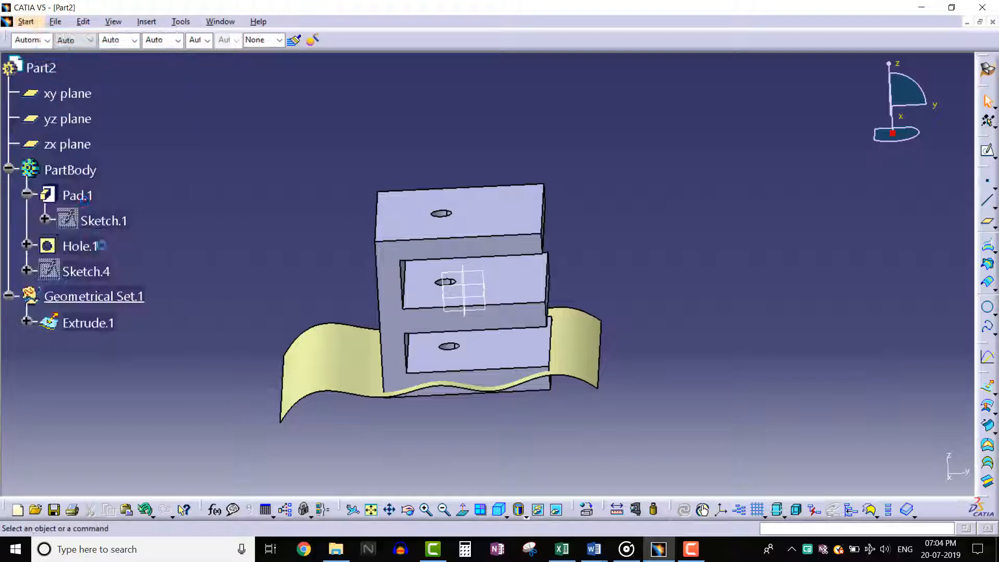
{"action": "right_click", "coordinate": [125, 298]}
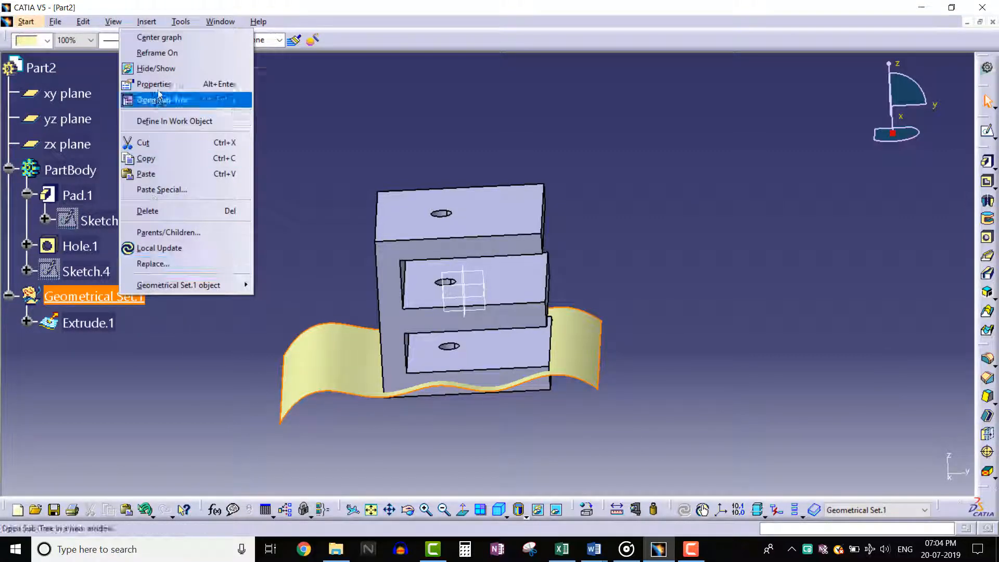
{"action": "left_click", "coordinate": [151, 69]}
{"action": "middle_click_drag", "start_coordinate": [429, 164], "coordinate": [463, 309]}
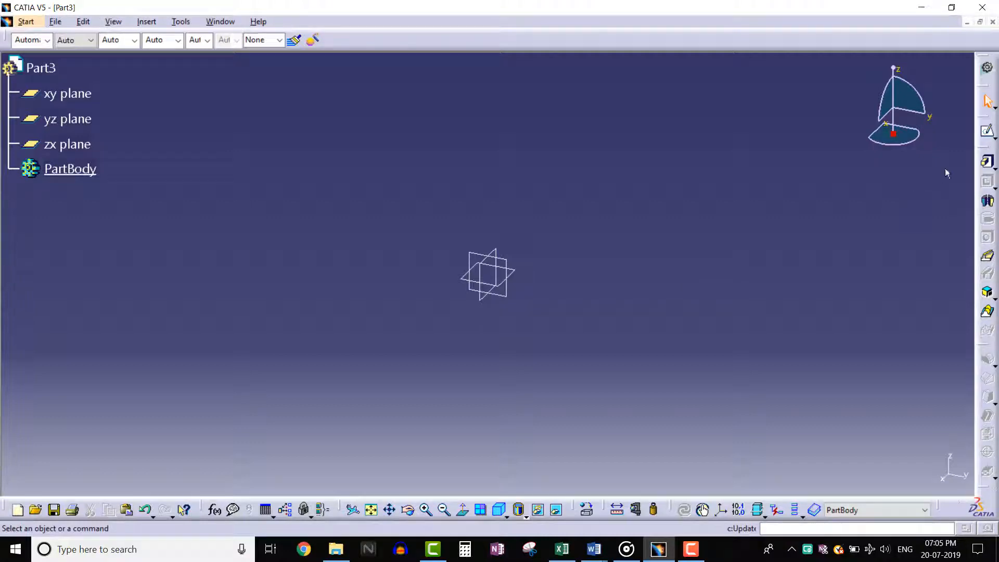
Step: In the new part, sketch a rectangle around the origin on the xy plane and exit the sketch
{"action": "left_click", "coordinate": [988, 131]}
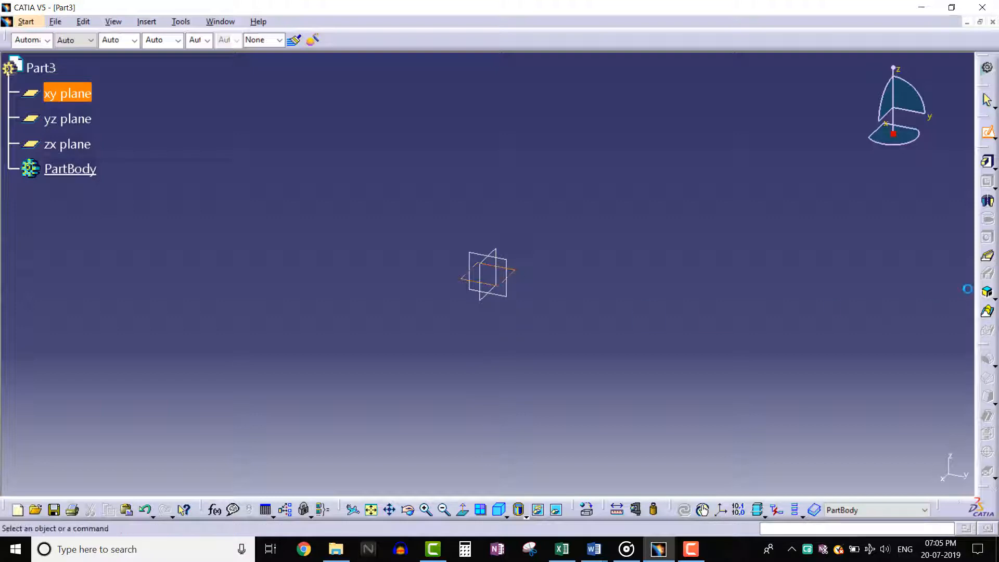
{"action": "left_click", "coordinate": [987, 274]}
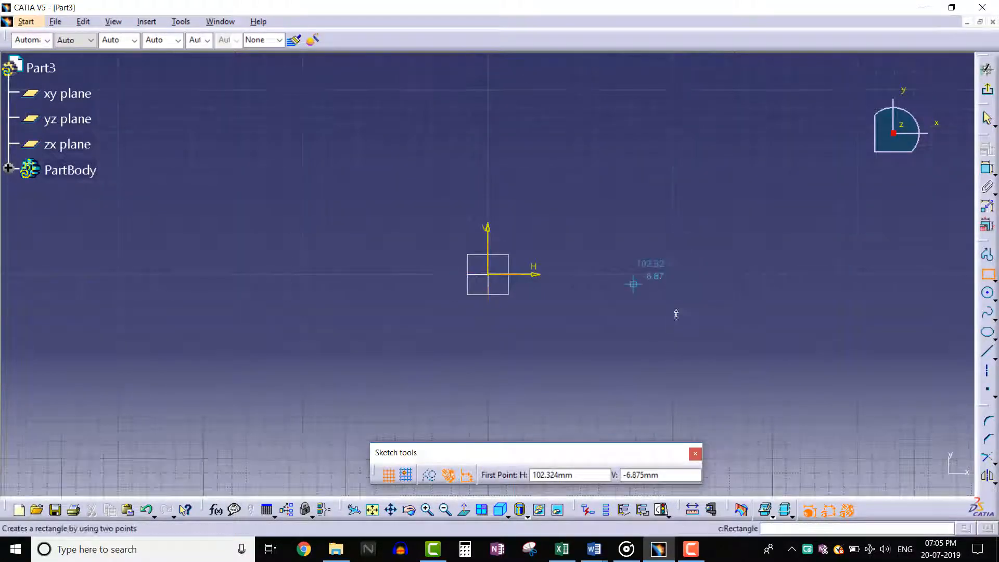
{"action": "left_click", "coordinate": [368, 155]}
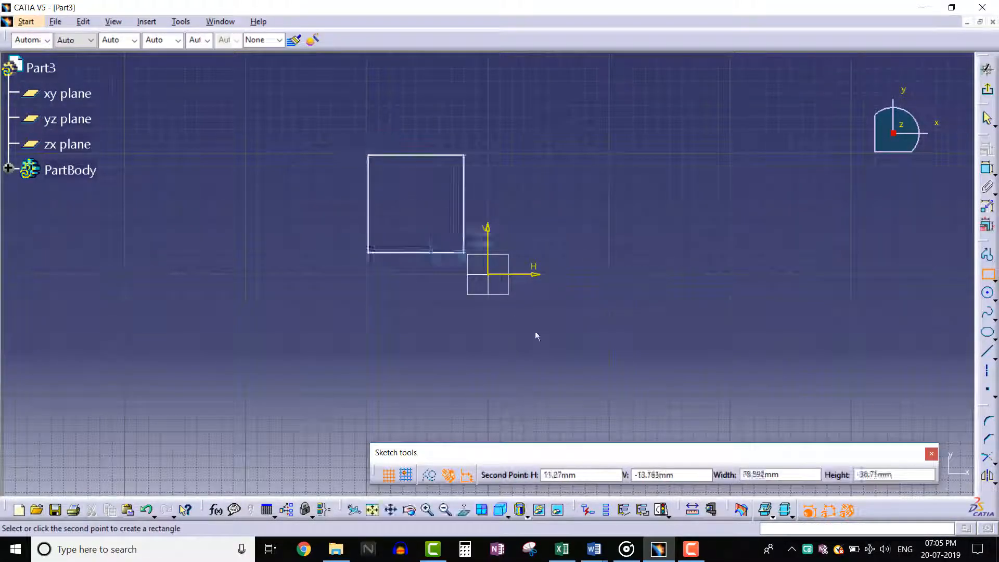
{"action": "left_click", "coordinate": [611, 394]}
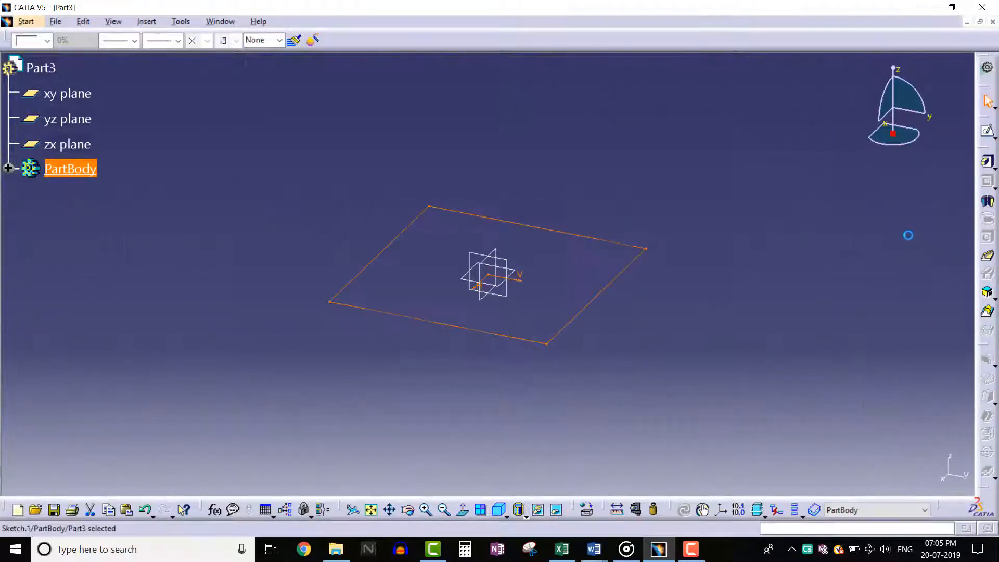
Step: Pad the rectangle sketch to a length of 35 mm
{"action": "left_click", "coordinate": [987, 161]}
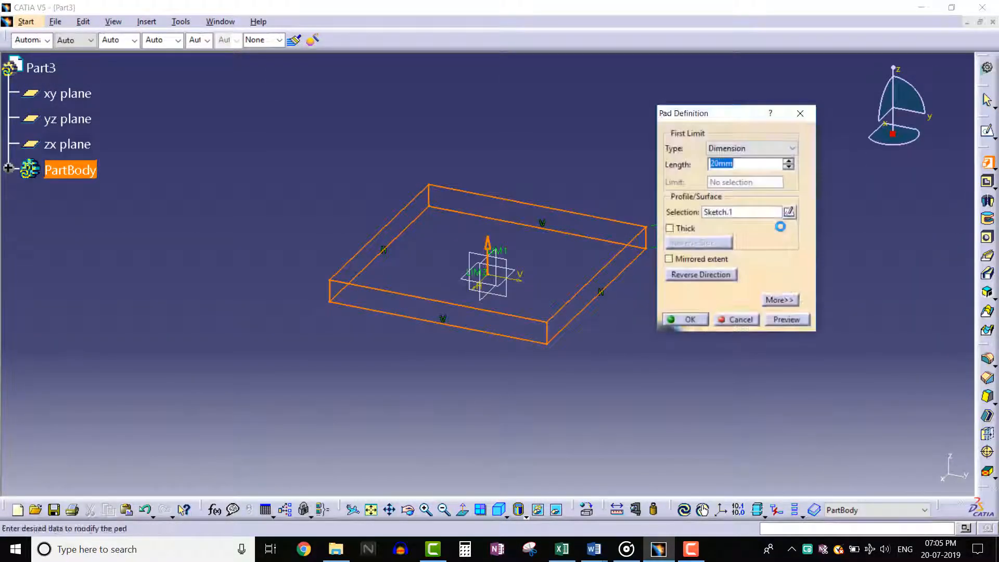
{"action": "type", "text": "35"}
{"action": "left_click", "coordinate": [780, 319]}
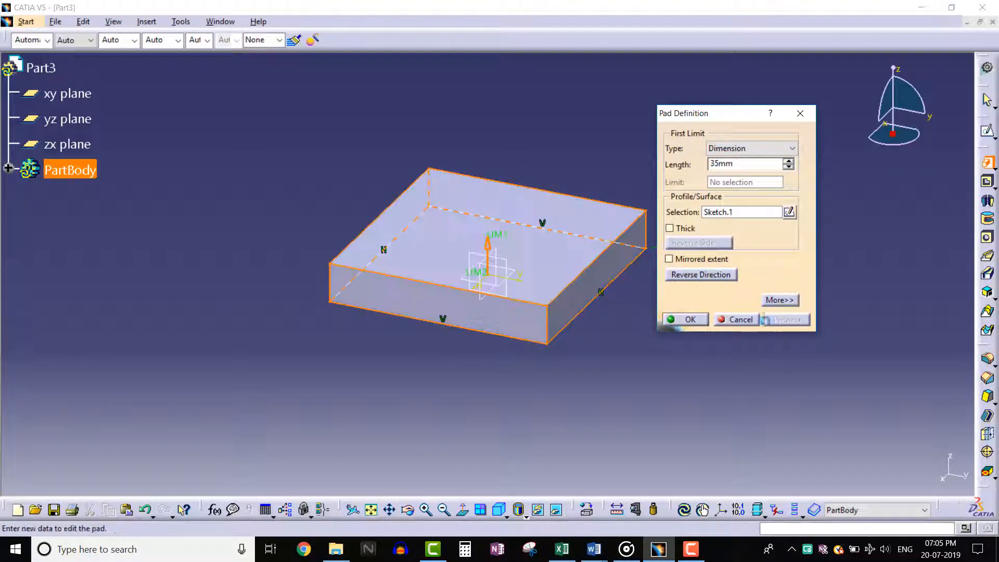
{"action": "left_click", "coordinate": [692, 321]}
{"action": "middle_click_drag", "start_coordinate": [686, 292], "coordinate": [685, 299]}
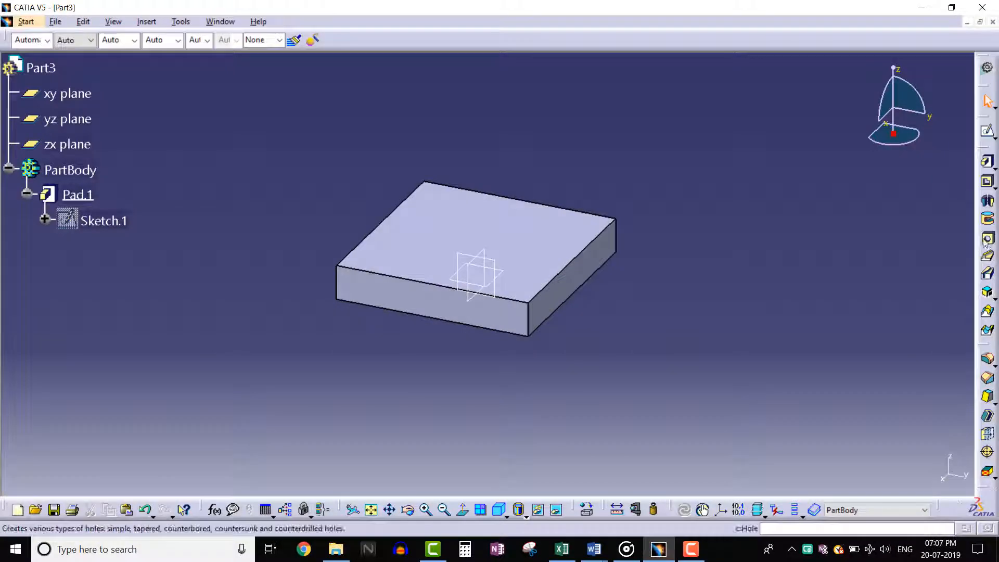
Step: Start a hole on the block's top face and keep Simple as its type
{"action": "middle_click_drag", "start_coordinate": [482, 239], "coordinate": [486, 348]}
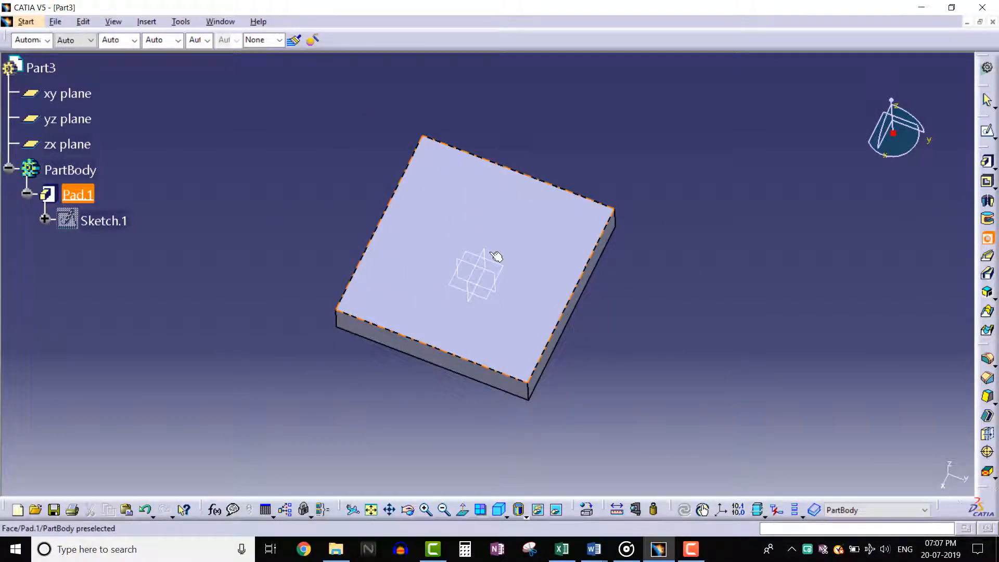
{"action": "left_click", "coordinate": [492, 253]}
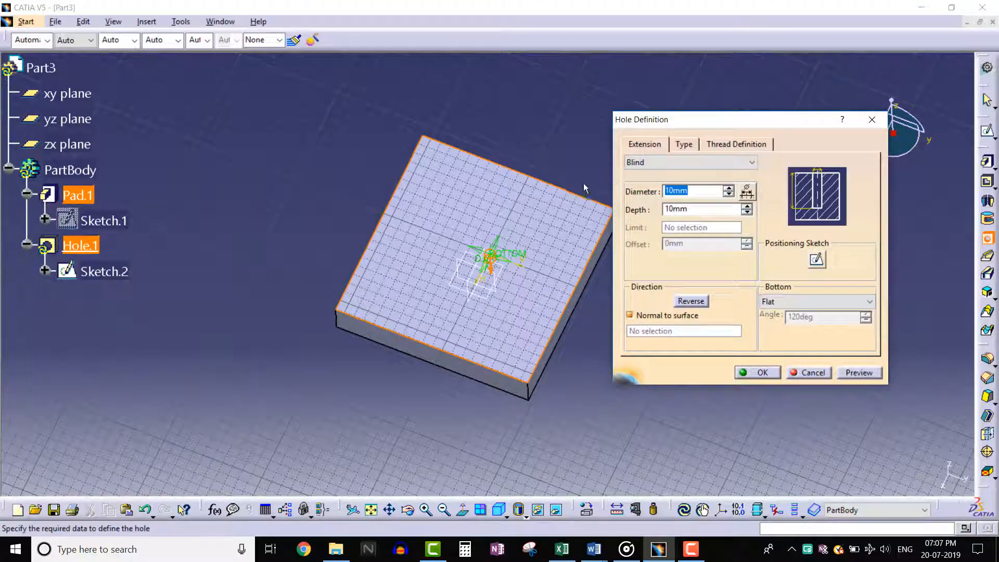
{"action": "middle_click_drag", "start_coordinate": [578, 185], "coordinate": [537, 190]}
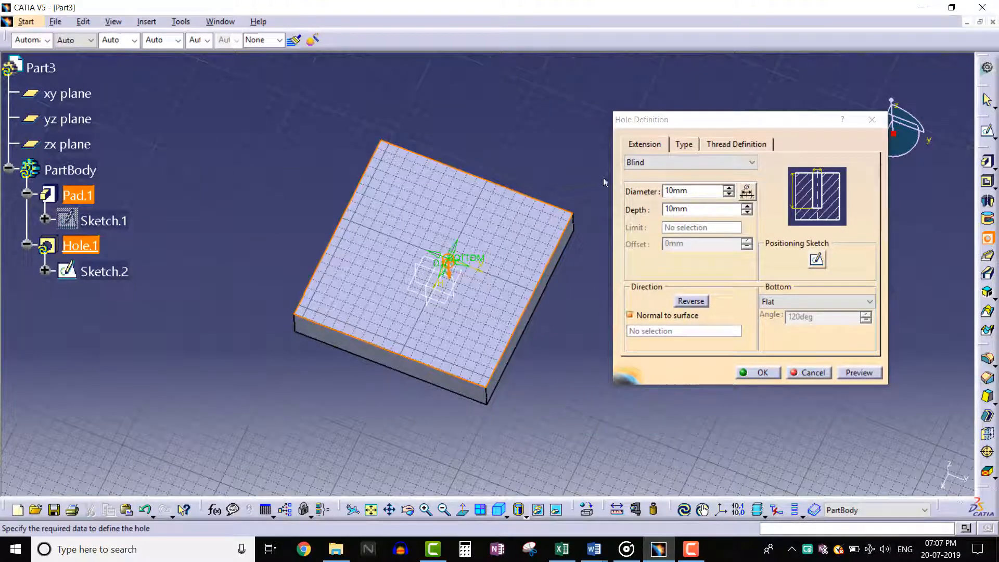
{"action": "left_click", "coordinate": [684, 145]}
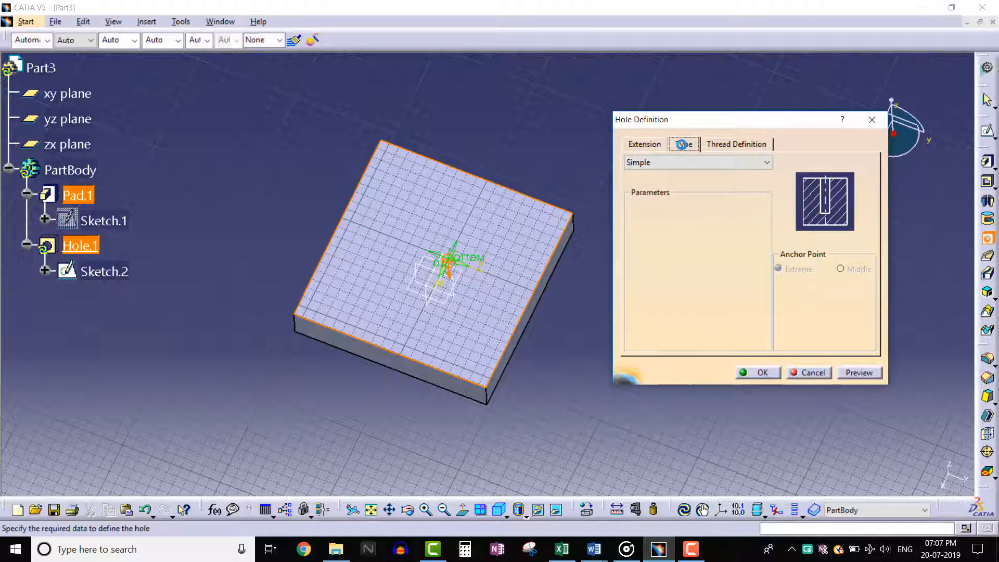
{"action": "left_click", "coordinate": [675, 163]}
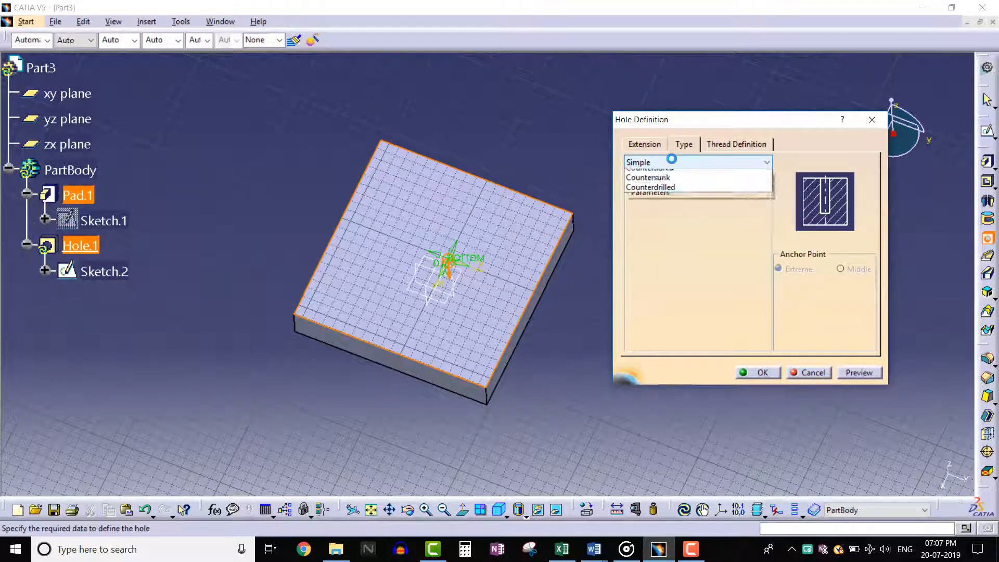
{"action": "left_click", "coordinate": [675, 162]}
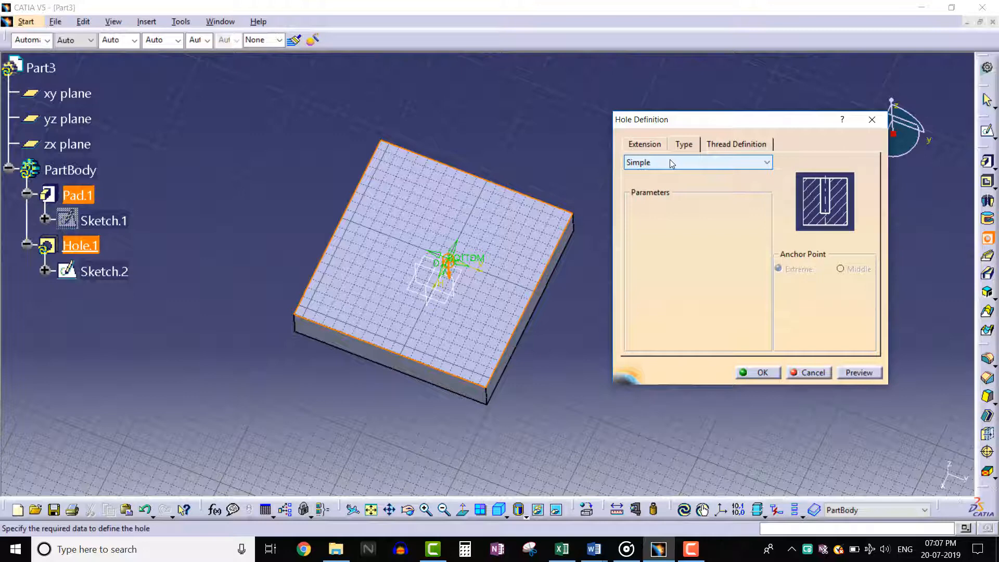
Step: Set the blind hole's diameter to 20 mm and its depth to 25 mm, and create it
{"action": "left_click", "coordinate": [644, 144]}
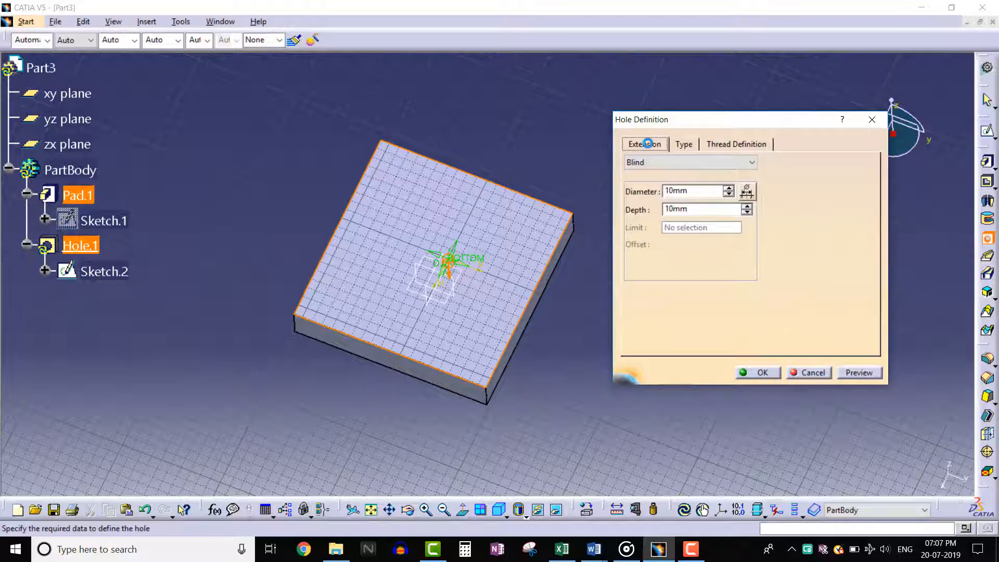
{"action": "double_click", "coordinate": [690, 190]}
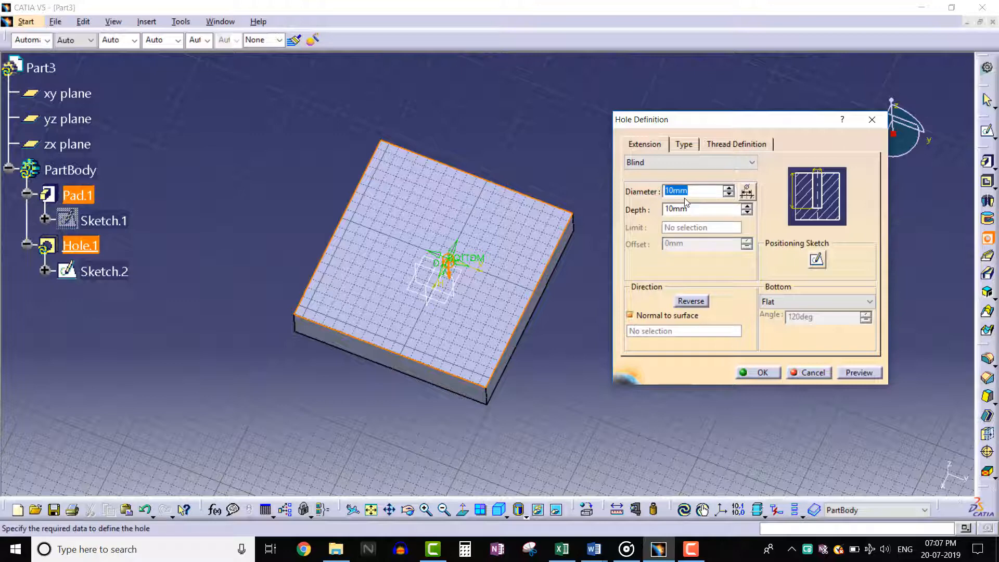
{"action": "type", "text": "20"}
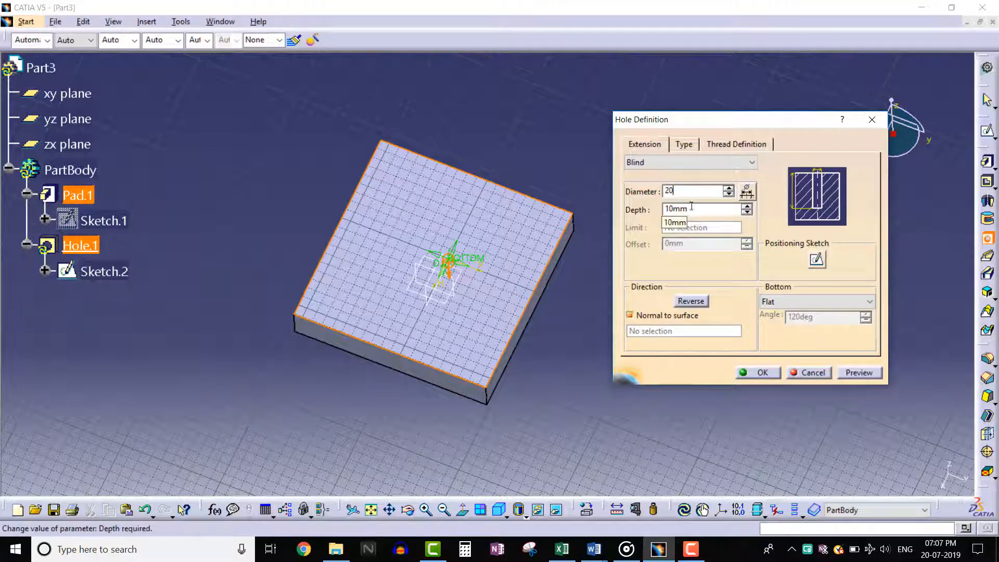
{"action": "key", "text": "Tab"}
{"action": "type", "text": "2"}
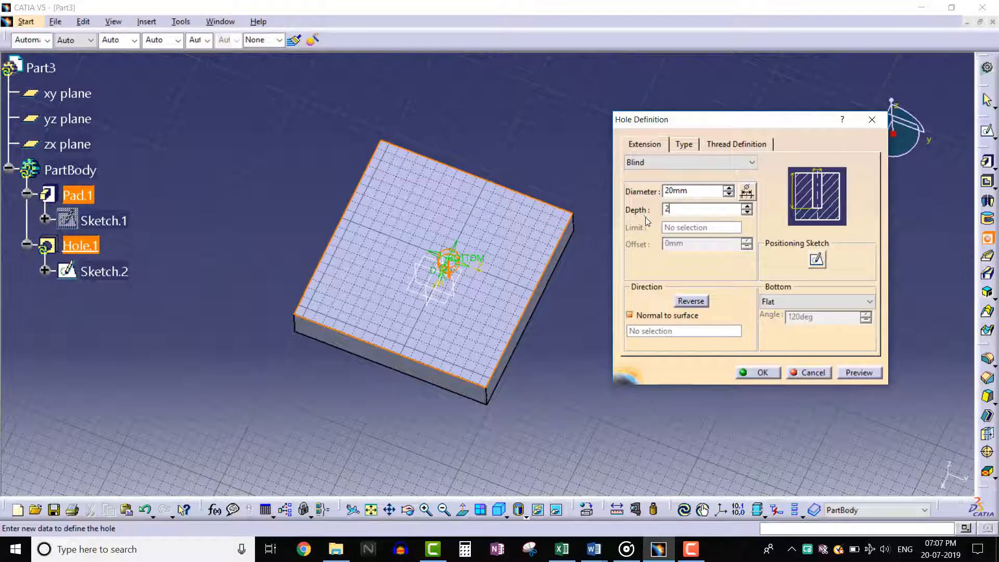
{"action": "type", "text": "5"}
{"action": "left_click", "coordinate": [860, 373]}
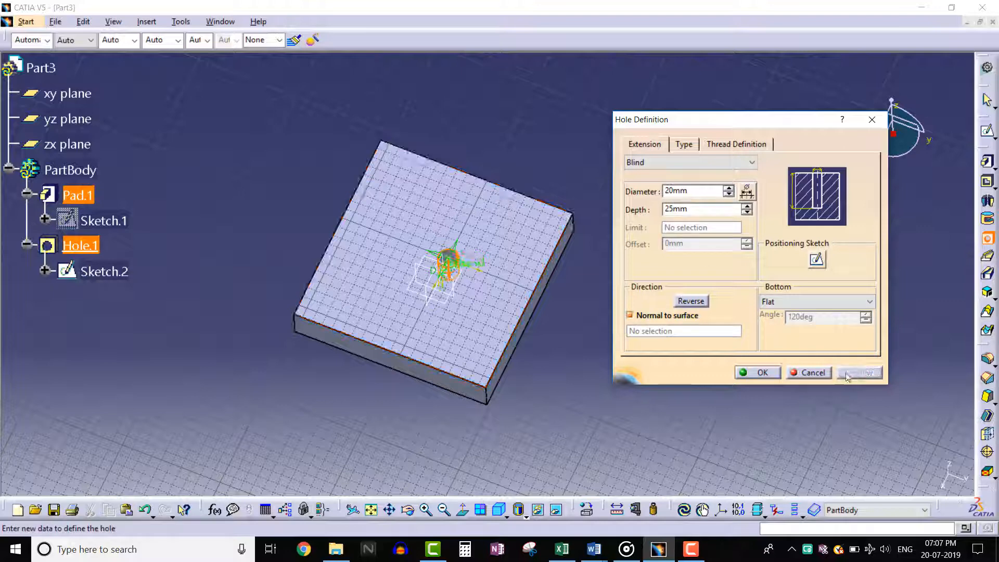
{"action": "left_click", "coordinate": [758, 373]}
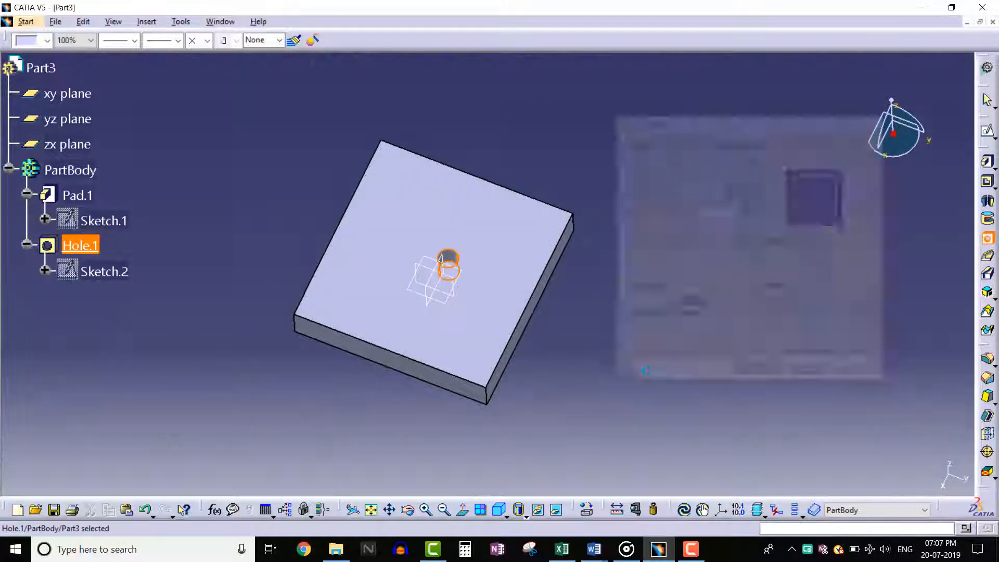
{"action": "middle_click_drag", "start_coordinate": [545, 391], "coordinate": [511, 383]}
{"action": "left_click", "coordinate": [511, 383]}
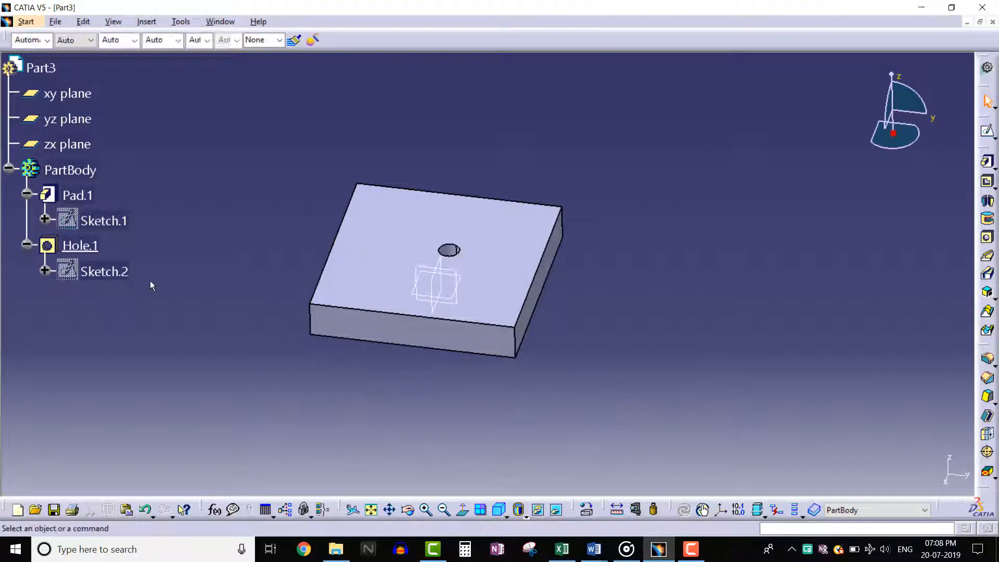
Step: Change the hole's type to Tapered with an angle of 70 degrees and apply the change
{"action": "double_click", "coordinate": [97, 246]}
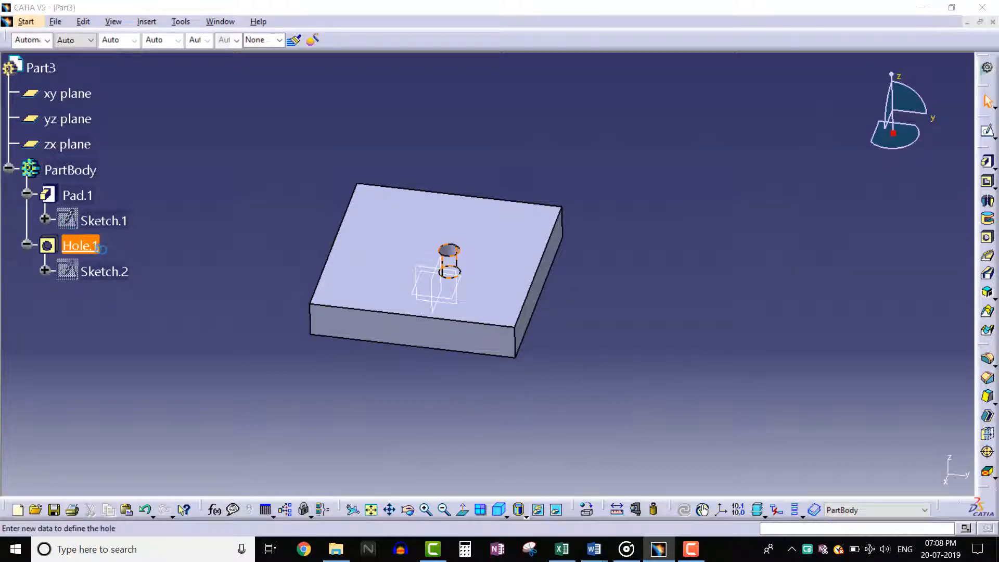
{"action": "left_click", "coordinate": [683, 144]}
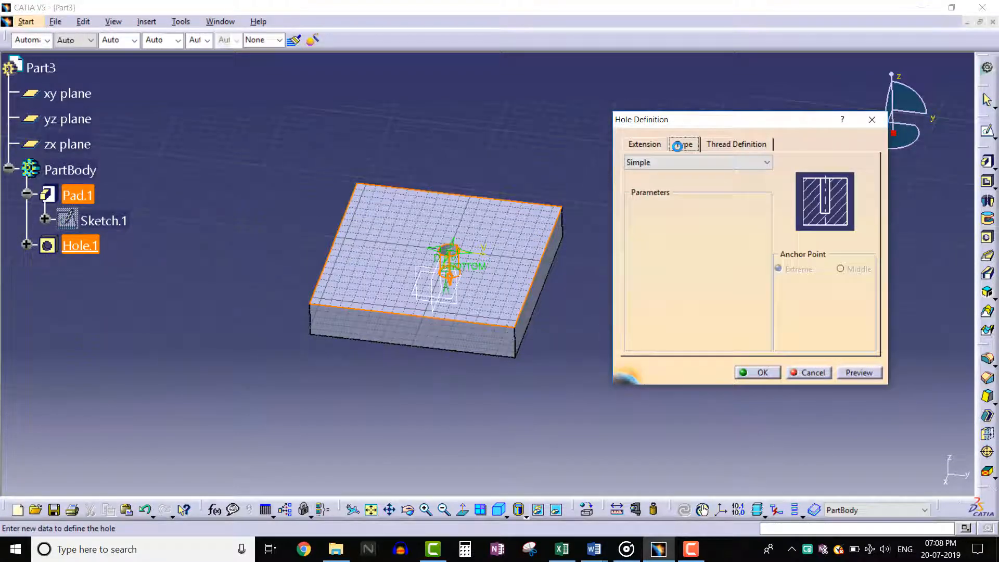
{"action": "left_click", "coordinate": [671, 162]}
{"action": "left_click", "coordinate": [669, 187]}
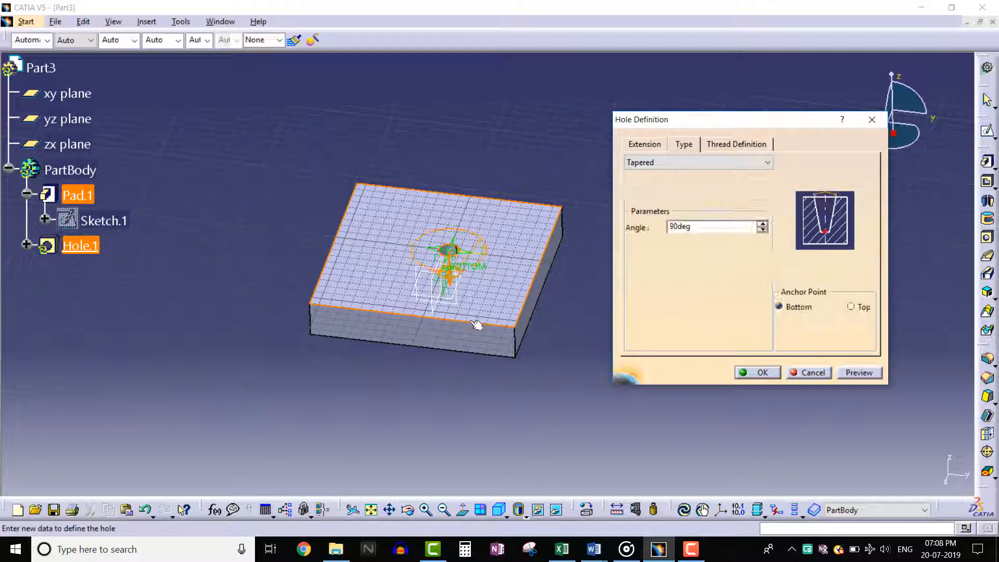
{"action": "middle_click_drag", "start_coordinate": [476, 321], "coordinate": [509, 164]}
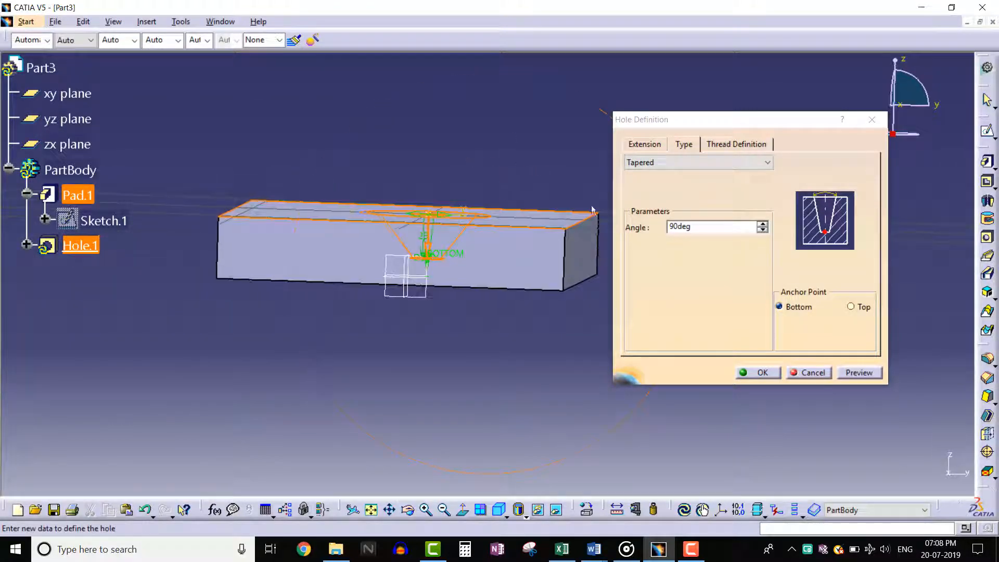
{"action": "left_click", "coordinate": [763, 232]}
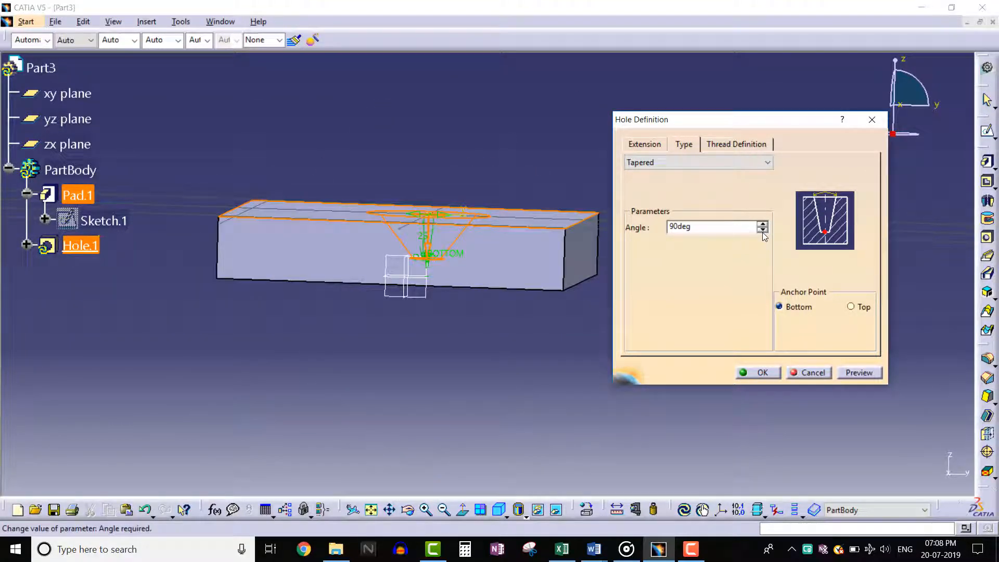
{"action": "left_click", "coordinate": [763, 232]}
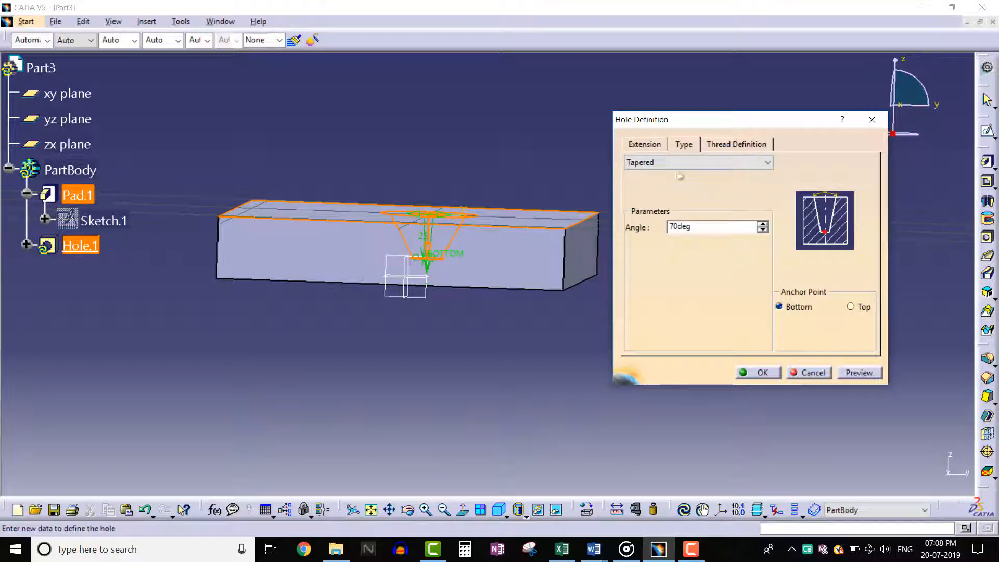
{"action": "left_click", "coordinate": [648, 145]}
{"action": "middle_click_drag", "start_coordinate": [492, 273], "coordinate": [546, 316]}
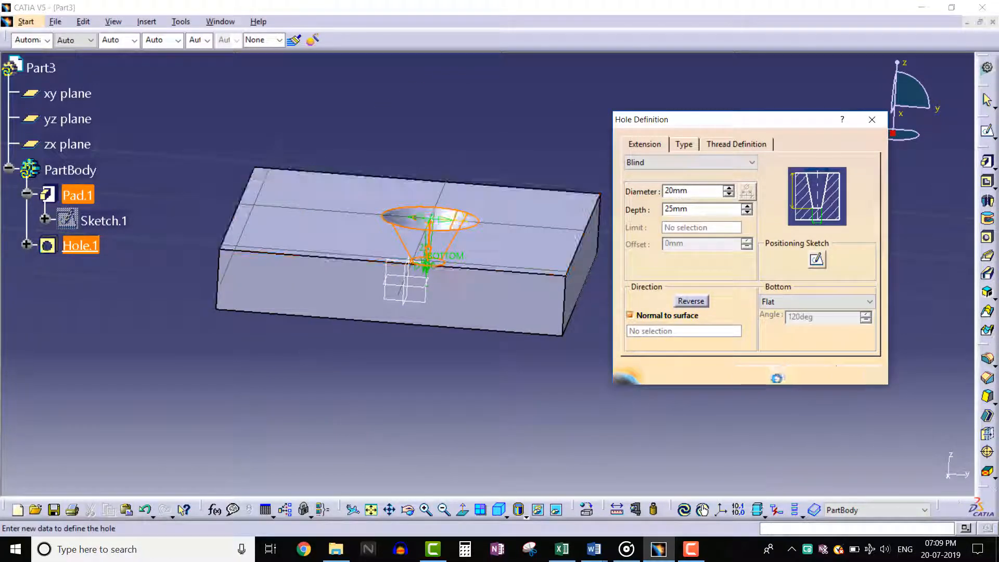
{"action": "left_click", "coordinate": [753, 374]}
{"action": "left_click", "coordinate": [444, 167]}
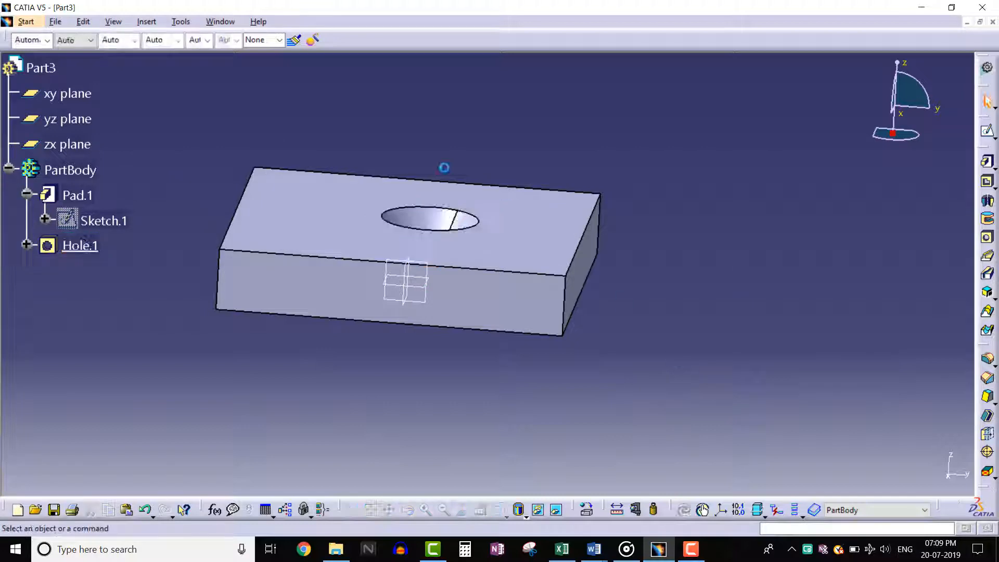
{"action": "middle_click_drag", "start_coordinate": [444, 167], "coordinate": [445, 229]}
Step: Change the hole's type to Counterbored with a counterbore diameter of 40 mm and a depth of 8 mm
{"action": "double_click", "coordinate": [79, 245]}
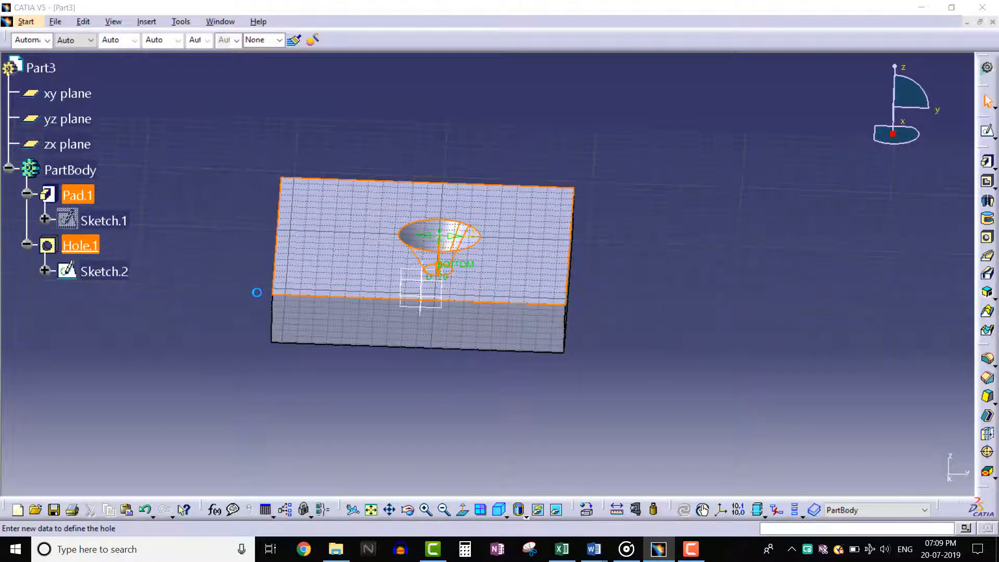
{"action": "left_click", "coordinate": [684, 144]}
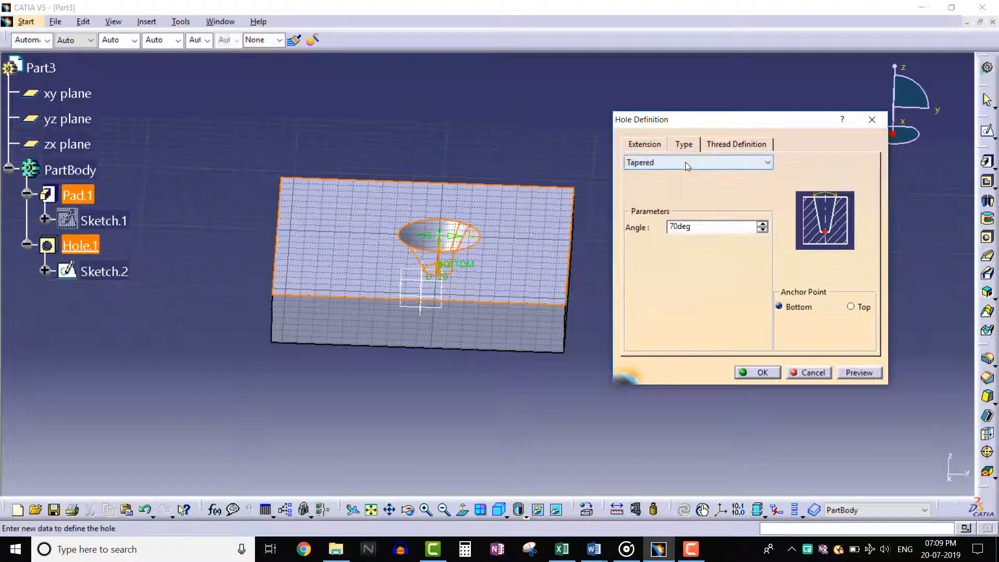
{"action": "left_click", "coordinate": [687, 166]}
{"action": "left_click", "coordinate": [680, 194]}
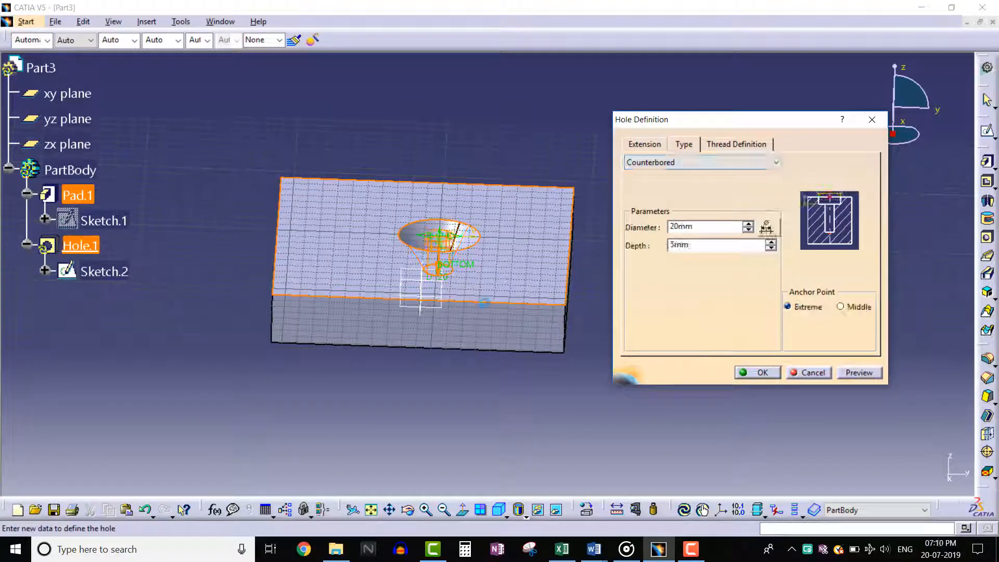
{"action": "middle_click_drag", "start_coordinate": [497, 266], "coordinate": [520, 183]}
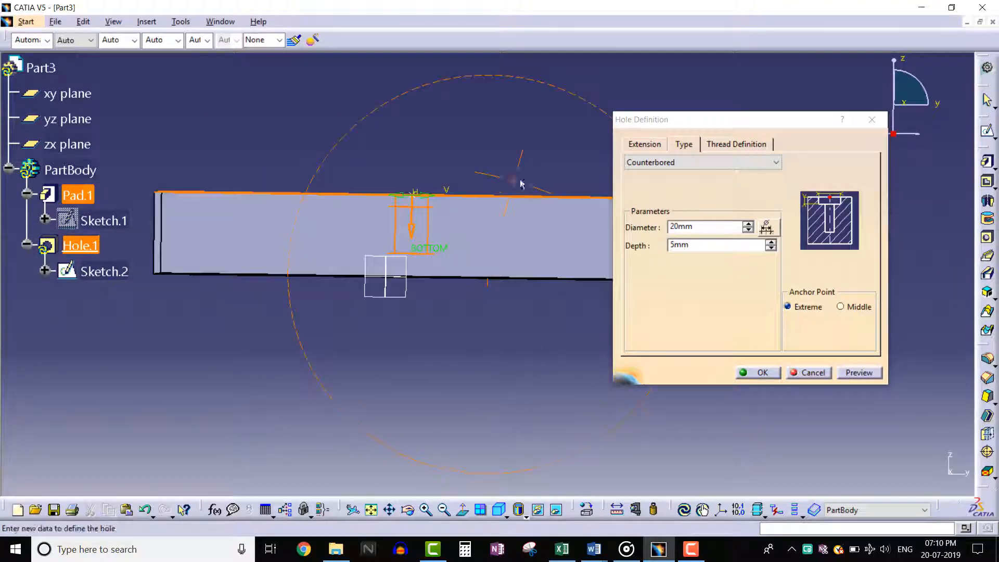
{"action": "left_click_drag", "start_coordinate": [692, 227], "coordinate": [631, 233]}
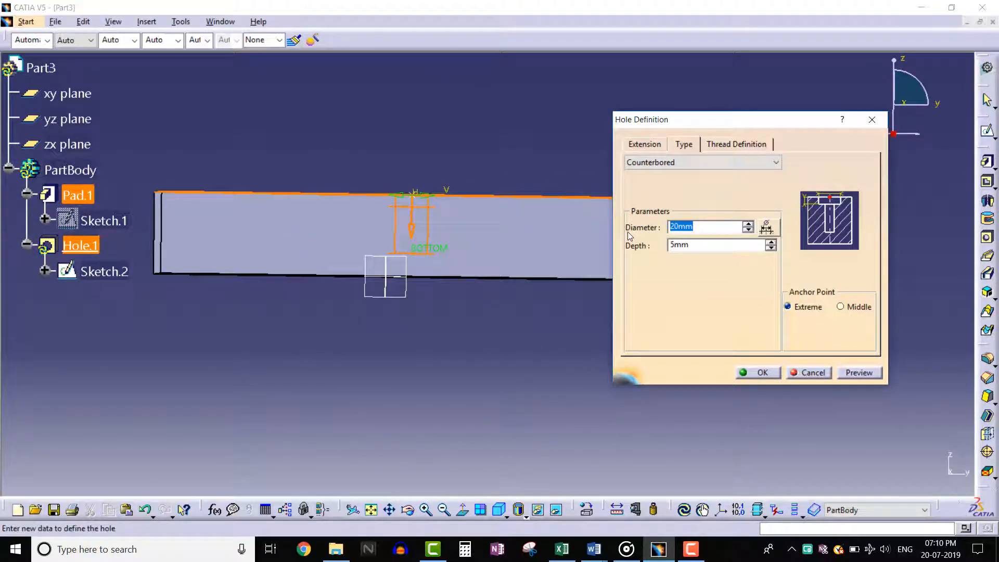
{"action": "type", "text": "40"}
{"action": "left_click", "coordinate": [698, 244]}
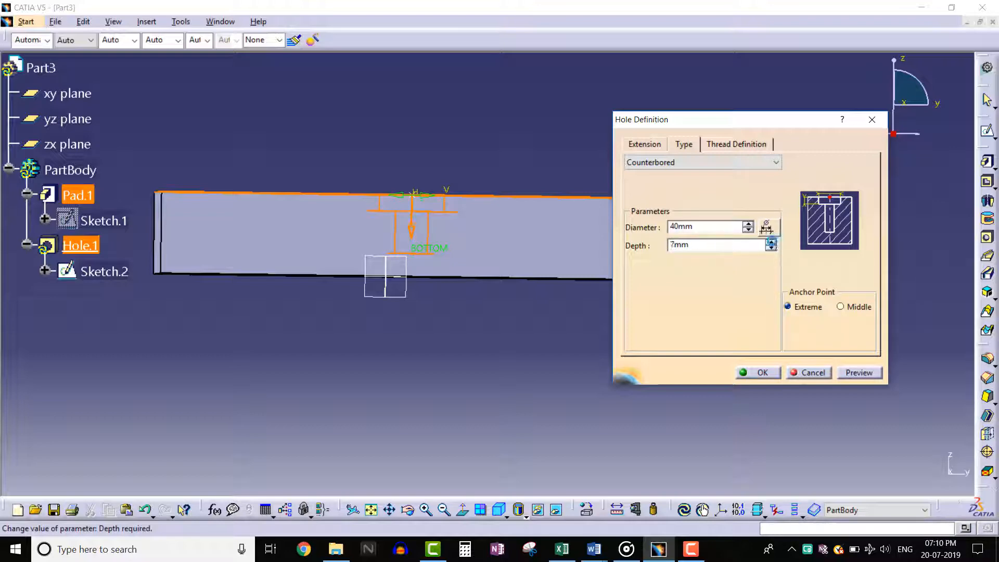
Step: Review the counterbored hole's extension values, apply the type change and inspect the hole in the block
{"action": "left_click", "coordinate": [657, 143]}
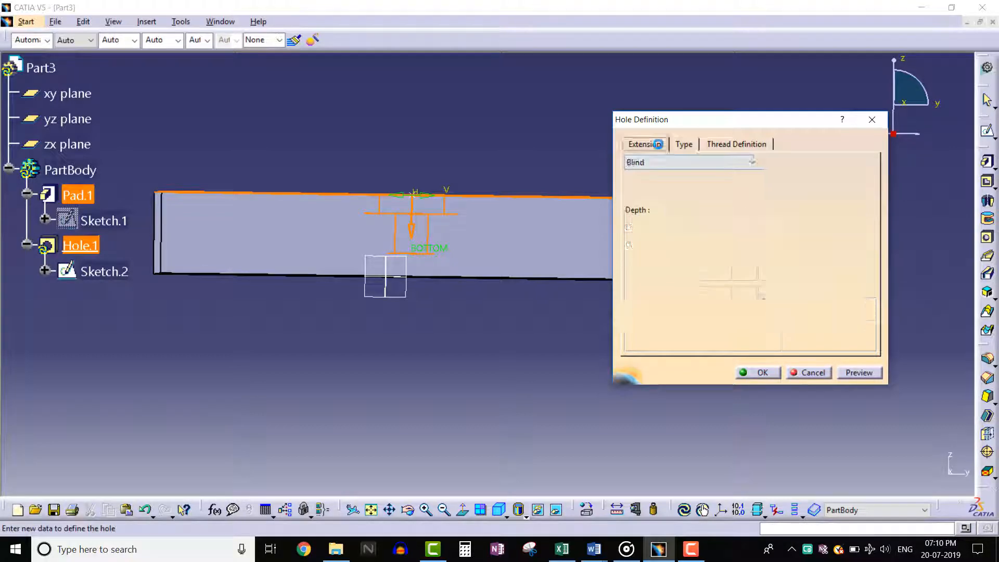
{"action": "double_click", "coordinate": [685, 208]}
{"action": "double_click", "coordinate": [688, 191]}
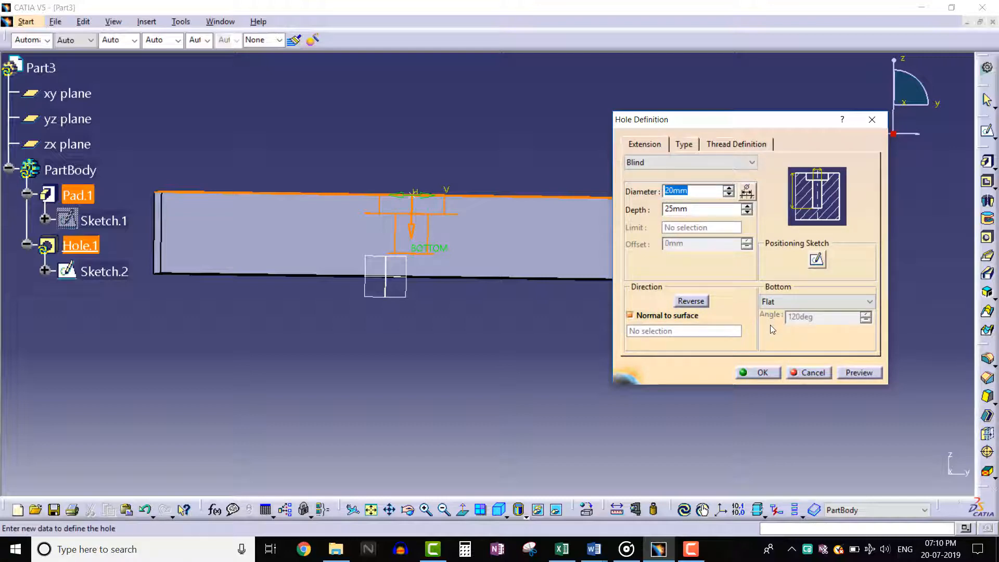
{"action": "left_click", "coordinate": [856, 373]}
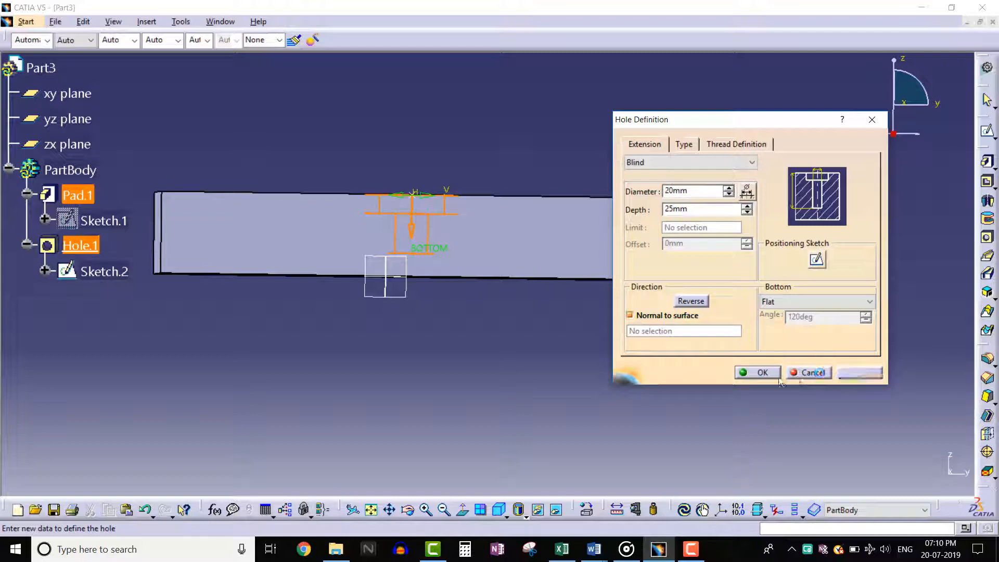
{"action": "left_click", "coordinate": [762, 373]}
{"action": "middle_click_drag", "start_coordinate": [458, 154], "coordinate": [462, 329]}
{"action": "left_click", "coordinate": [664, 276]}
{"action": "middle_click_drag", "start_coordinate": [462, 198], "coordinate": [505, 263]}
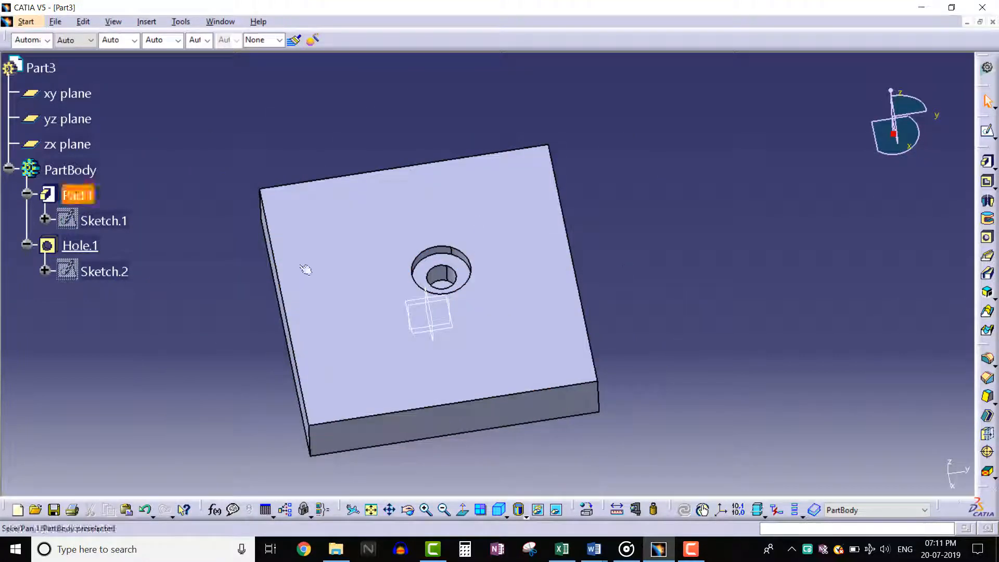
Step: Change the hole's type to Countersunk in Depth & Angle mode and set its angle to 120 degrees
{"action": "double_click", "coordinate": [91, 248]}
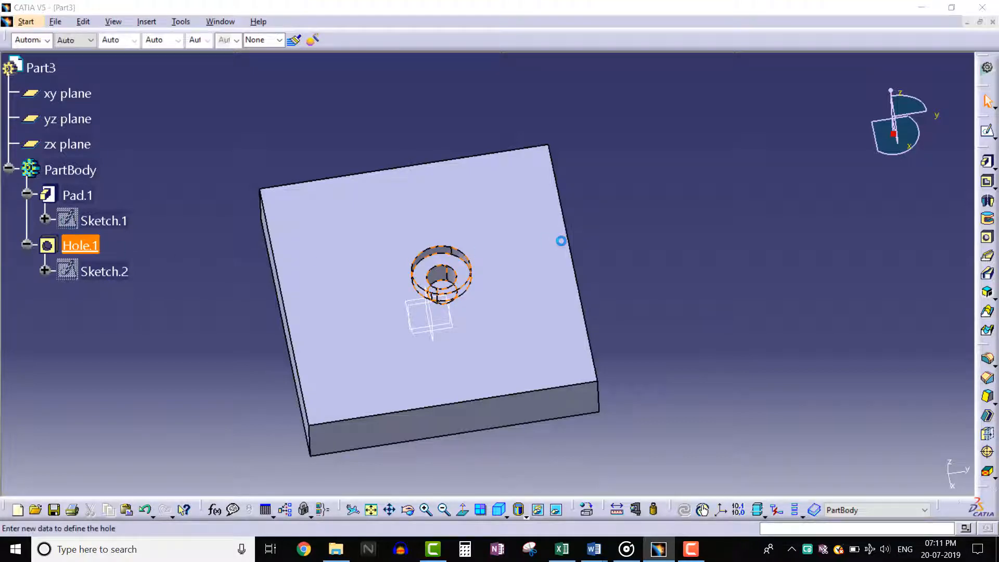
{"action": "left_click", "coordinate": [684, 145]}
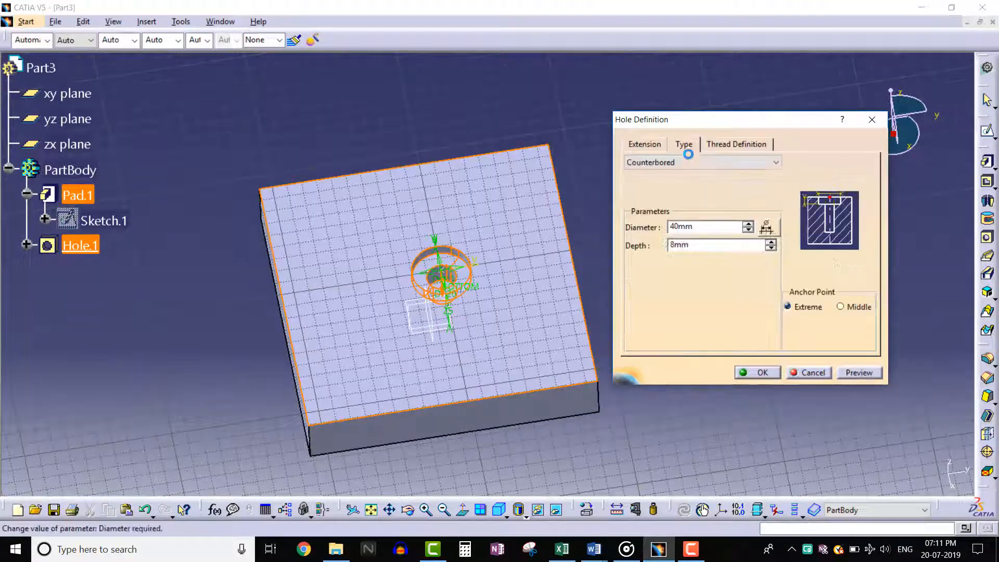
{"action": "left_click", "coordinate": [689, 163]}
{"action": "left_click", "coordinate": [678, 207]}
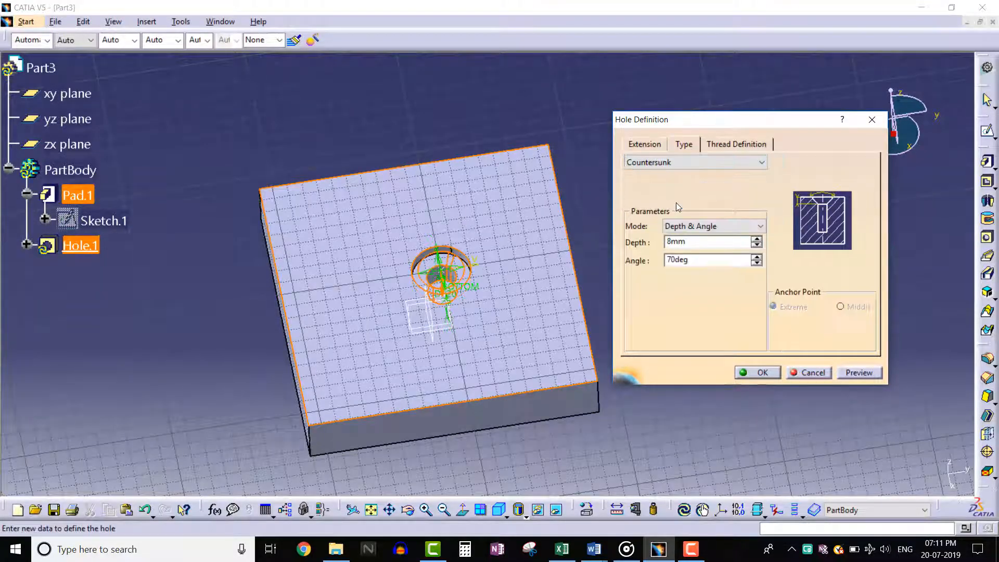
{"action": "middle_click_drag", "start_coordinate": [466, 301], "coordinate": [503, 225]}
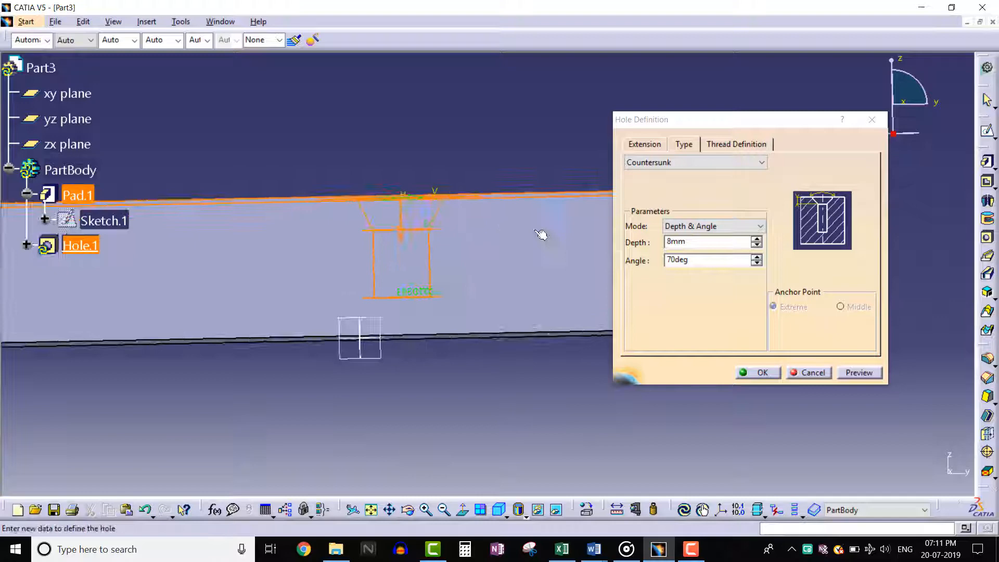
{"action": "left_click", "coordinate": [757, 256]}
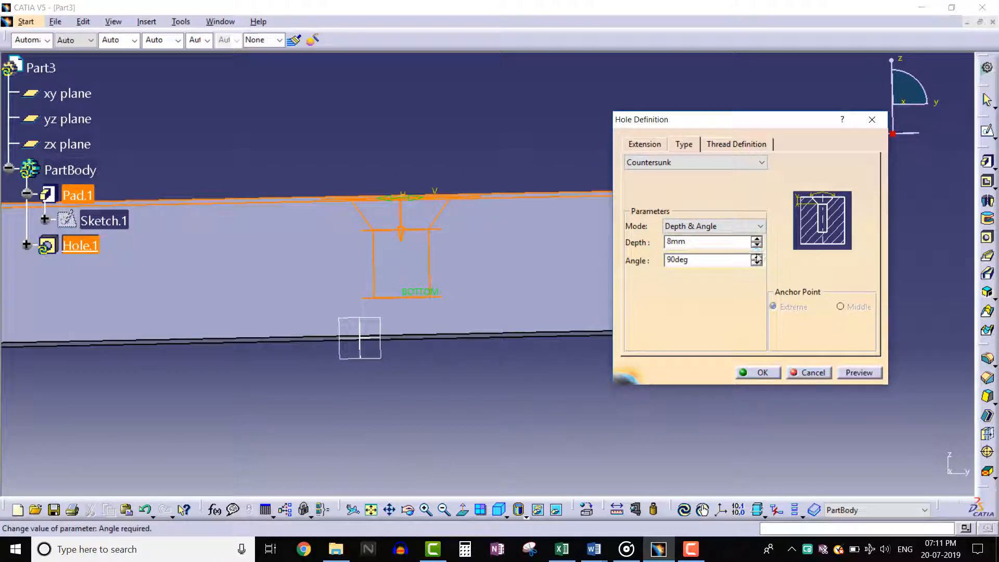
{"action": "left_click", "coordinate": [757, 256]}
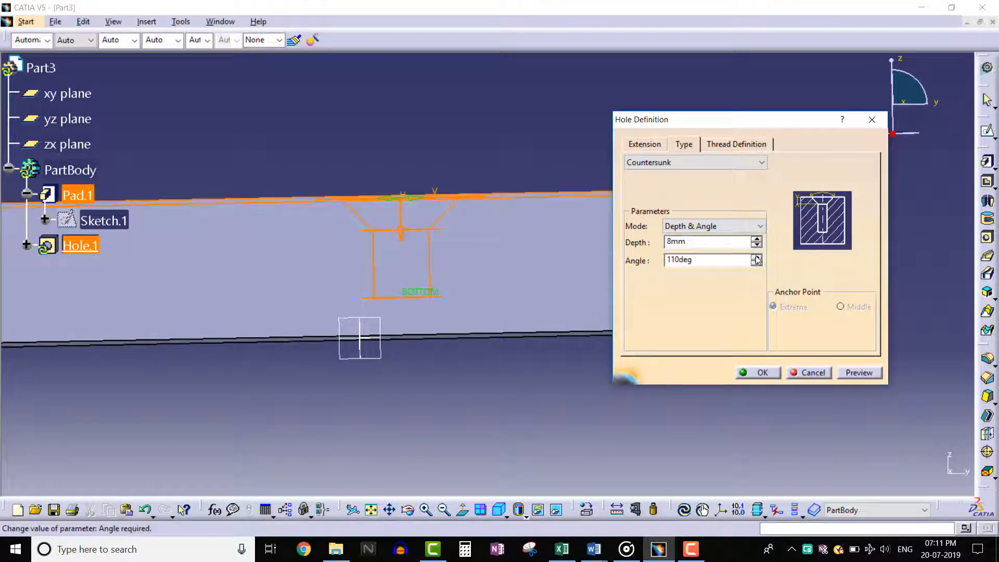
Step: Review the countersunk hole's extension values, apply the type change and inspect the hole in the block
{"action": "left_click", "coordinate": [645, 144]}
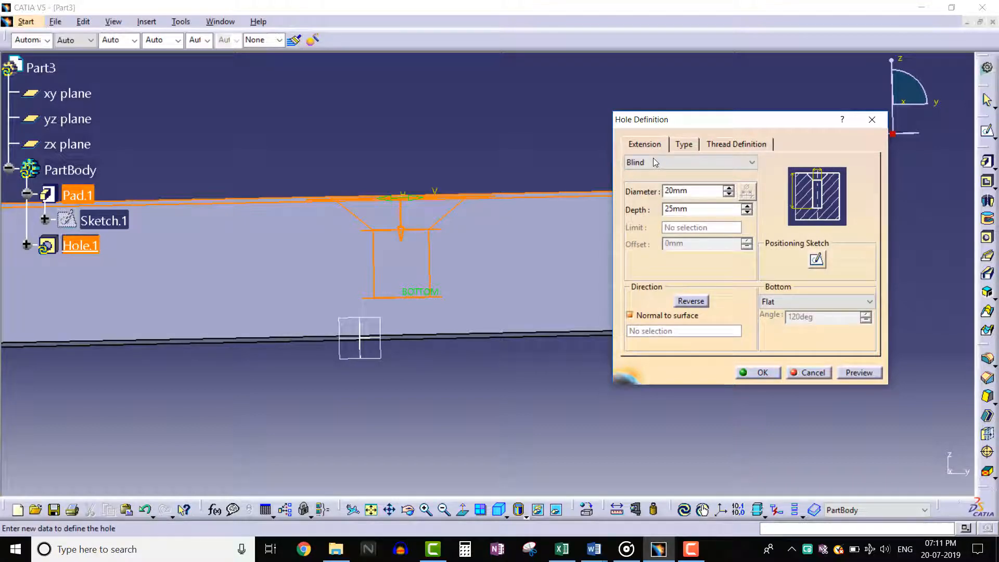
{"action": "left_click", "coordinate": [684, 144]}
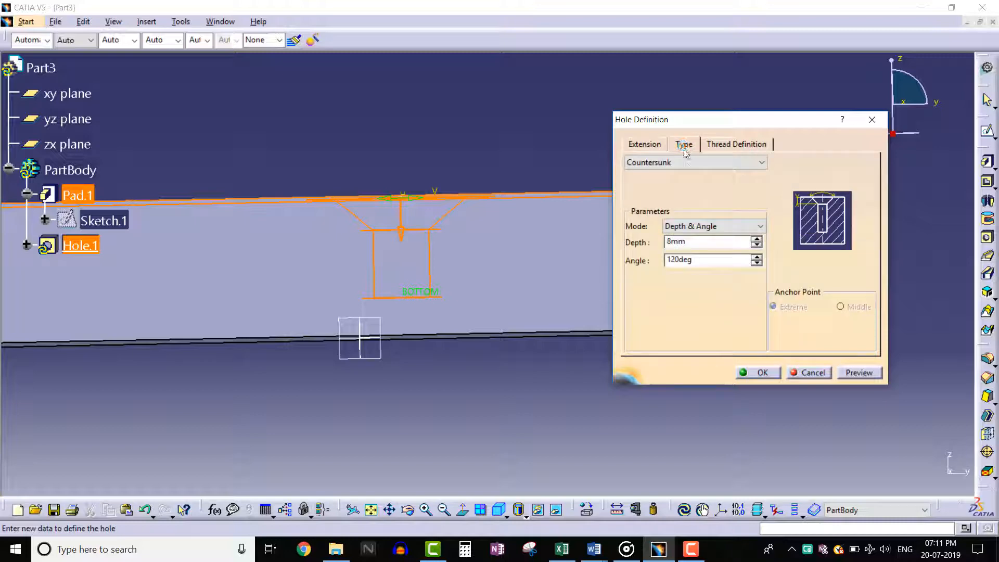
{"action": "left_click", "coordinate": [851, 376]}
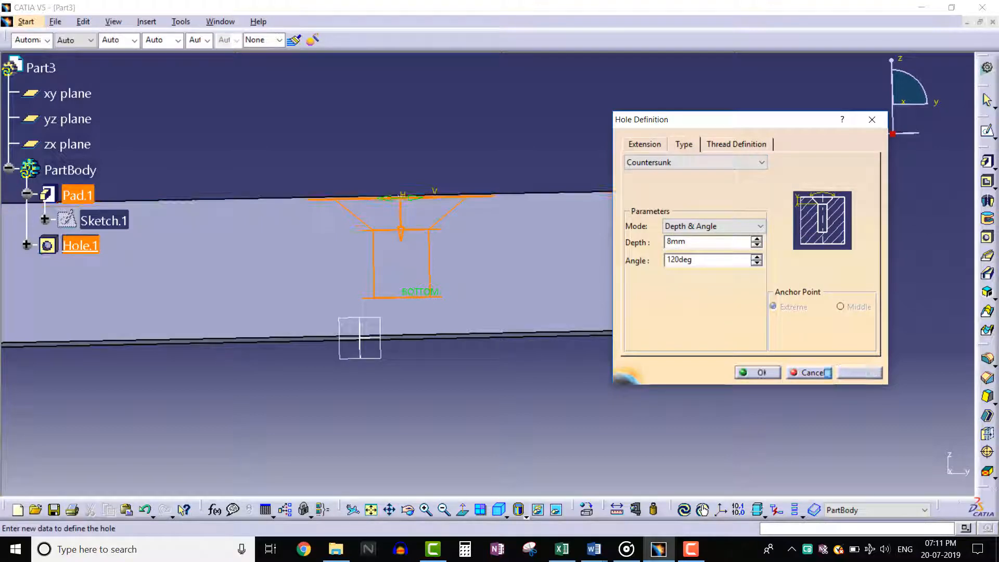
{"action": "left_click", "coordinate": [763, 373]}
{"action": "middle_click_drag", "start_coordinate": [492, 127], "coordinate": [485, 335]}
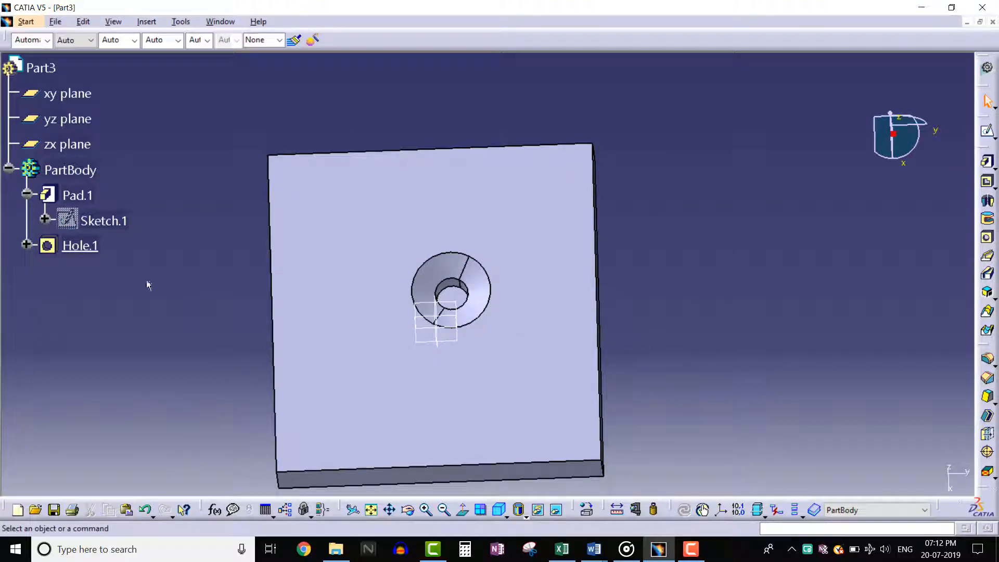
Step: Change the hole's type to Counterdrilled with a diameter of 40 mm, a depth of 10 mm and an angle of 130 degrees
{"action": "double_click", "coordinate": [86, 246]}
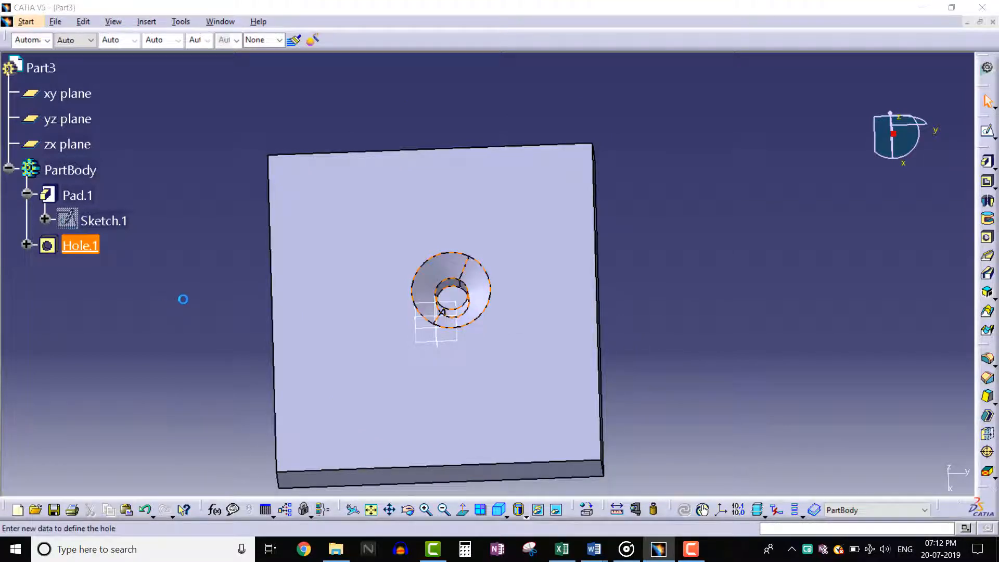
{"action": "left_click", "coordinate": [684, 145]}
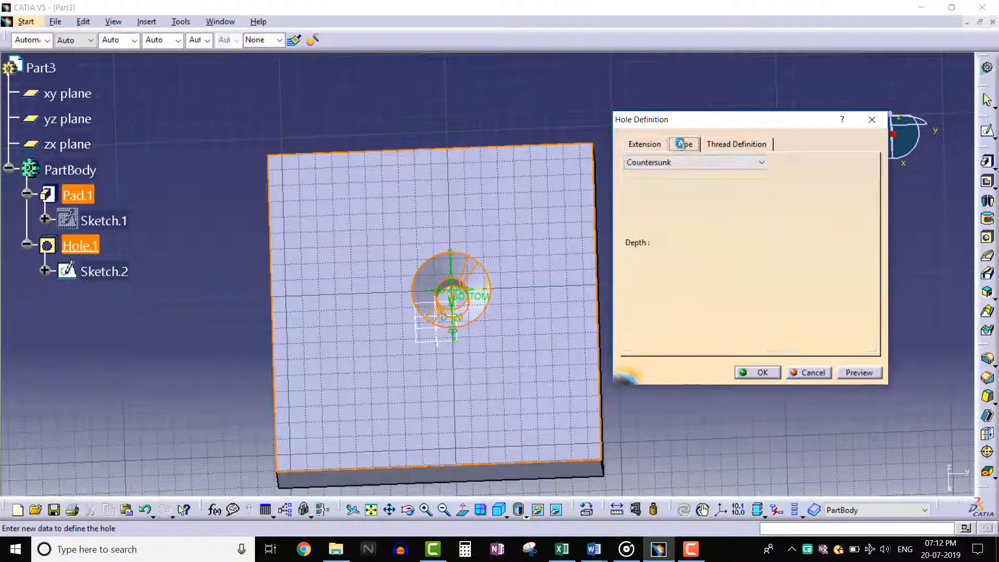
{"action": "left_click", "coordinate": [675, 163]}
{"action": "left_click", "coordinate": [672, 214]}
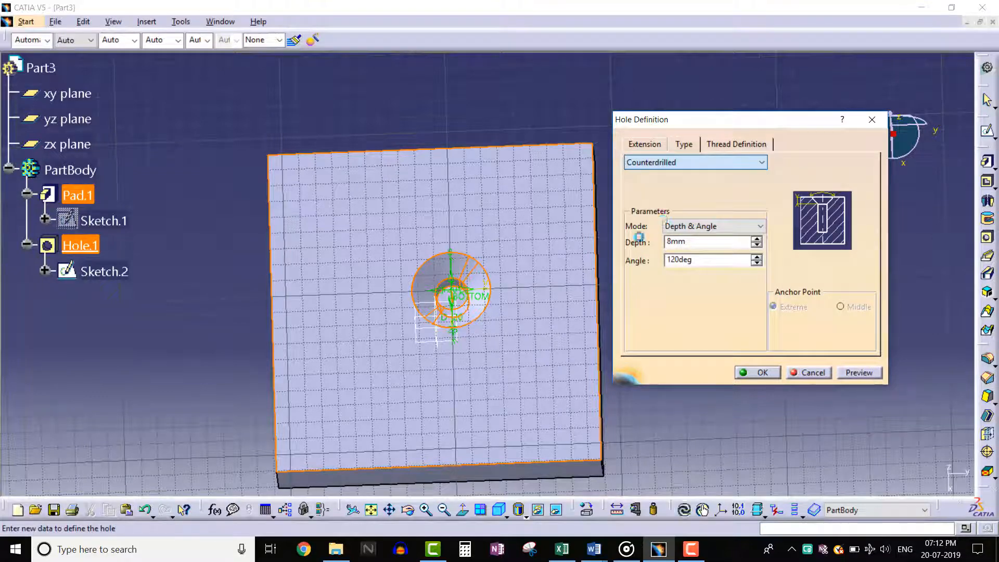
{"action": "middle_click_drag", "start_coordinate": [482, 363], "coordinate": [534, 194]}
{"action": "mouse_move", "coordinate": [542, 265]}
{"action": "middle_mouse_down"}
{"action": "mouse_move", "coordinate": [542, 275]}
{"action": "mouse_move", "coordinate": [544, 252]}
{"action": "middle_mouse_up"}
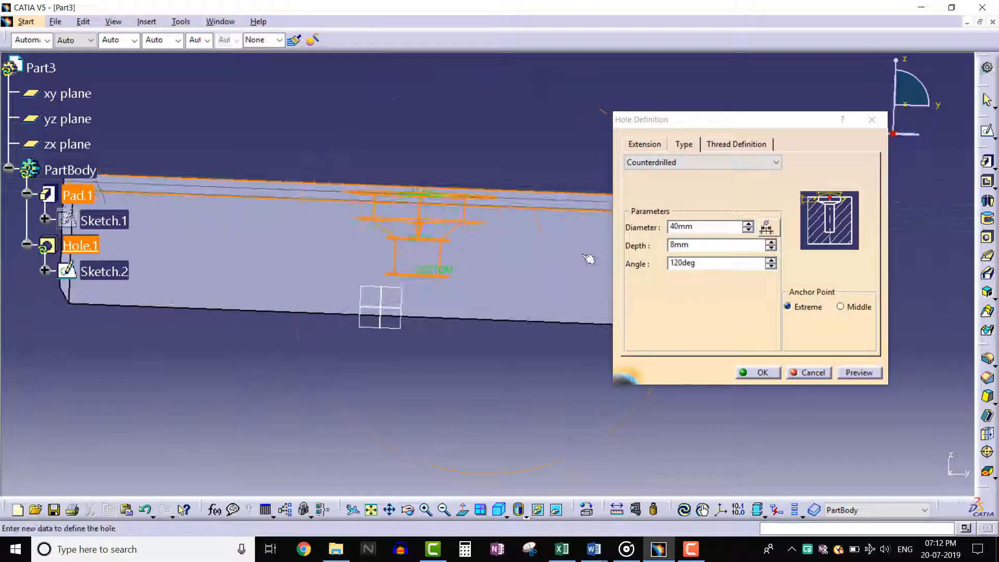
{"action": "double_click", "coordinate": [701, 227]}
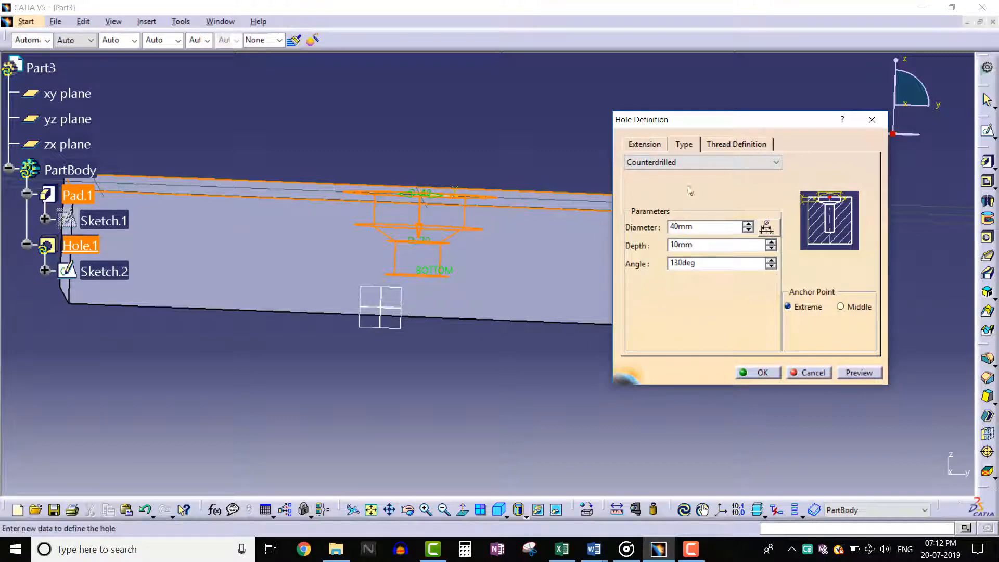
Step: Increase the hole's blind depth, set the counterdrill to 9 mm depth and 100 degrees, and apply the changes
{"action": "left_click", "coordinate": [648, 145]}
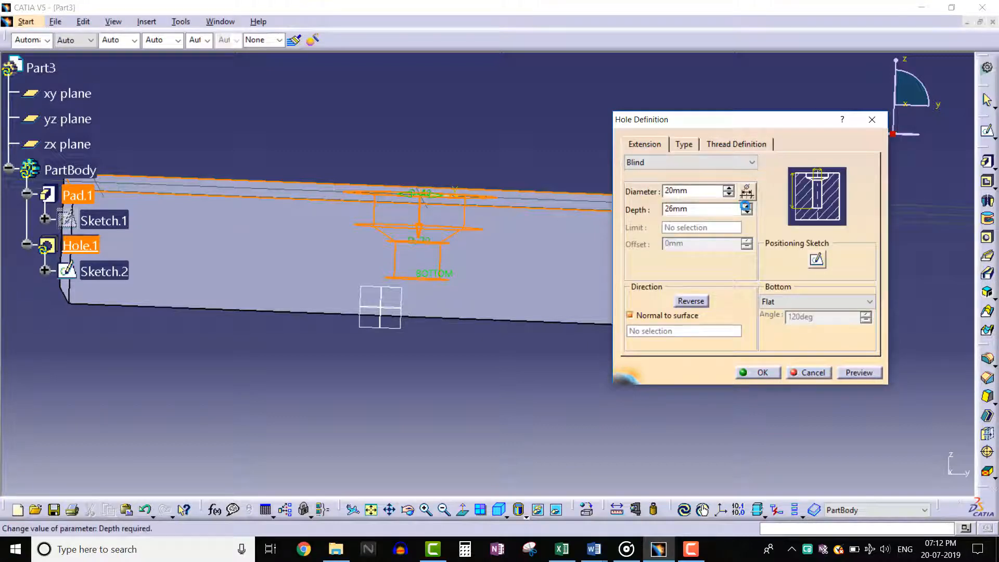
{"action": "left_click", "coordinate": [684, 145]}
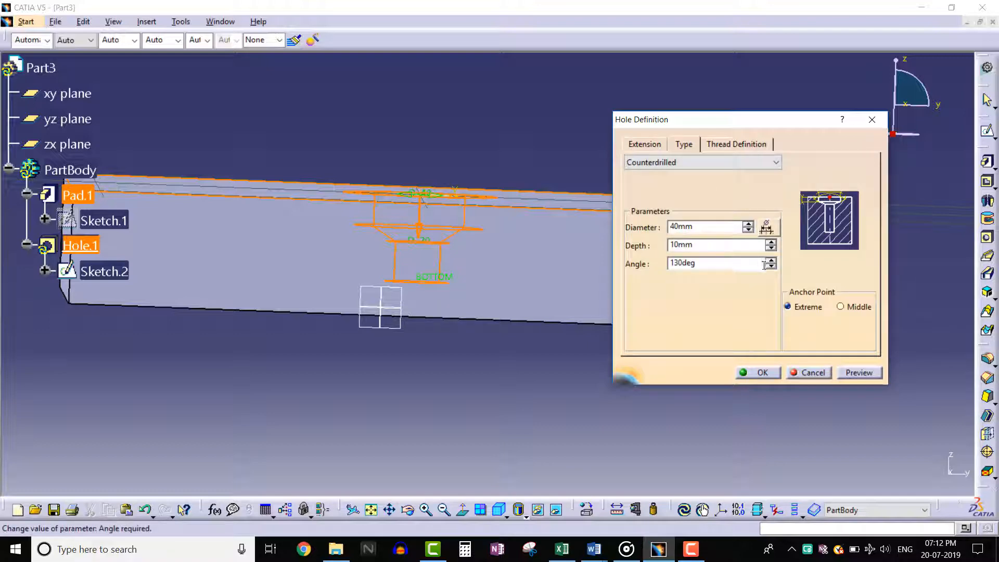
{"action": "left_click", "coordinate": [771, 249]}
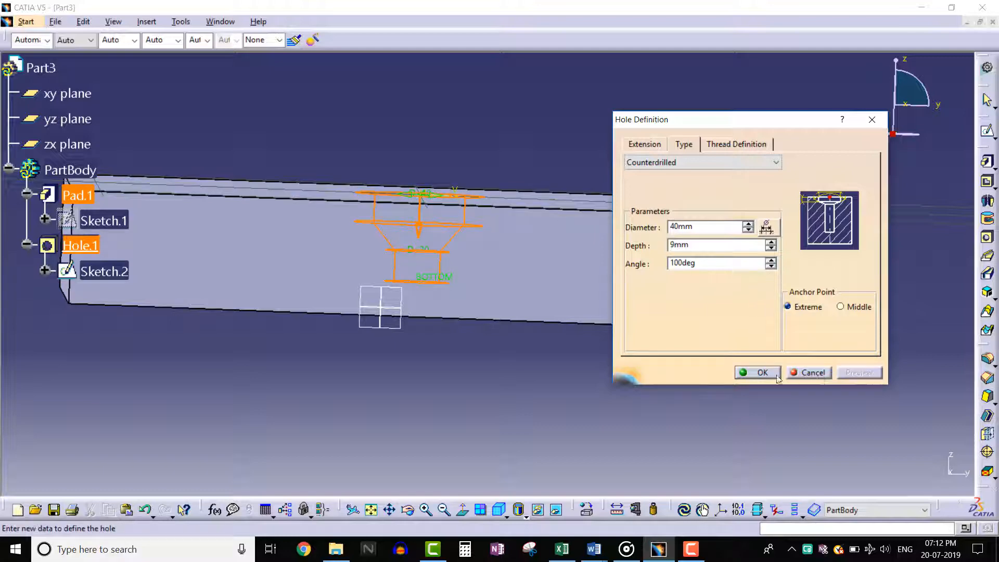
{"action": "left_click", "coordinate": [759, 373]}
{"action": "middle_click_drag", "start_coordinate": [499, 140], "coordinate": [504, 415]}
{"action": "mouse_move", "coordinate": [499, 311]}
{"action": "middle_mouse_down"}
{"action": "mouse_move", "coordinate": [493, 352]}
{"action": "mouse_move", "coordinate": [543, 324]}
{"action": "mouse_move", "coordinate": [505, 326]}
{"action": "mouse_move", "coordinate": [493, 310]}
{"action": "mouse_move", "coordinate": [509, 307]}
{"action": "mouse_move", "coordinate": [500, 323]}
{"action": "mouse_move", "coordinate": [509, 326]}
{"action": "middle_mouse_up"}
{"action": "left_click", "coordinate": [603, 335]}
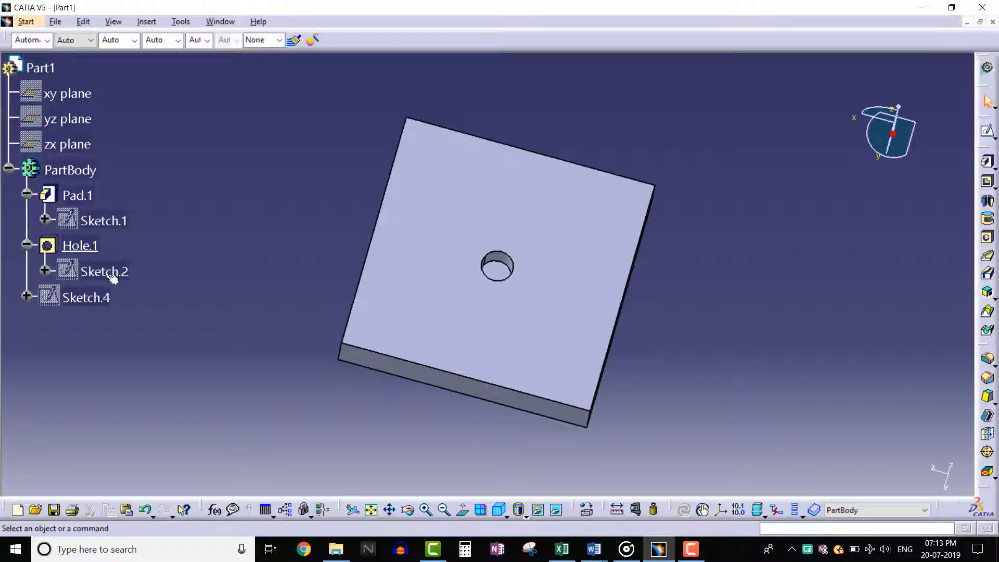
Step: Make the simple hole in Part1 threaded and set its thread type to Metric Thin Pitch
{"action": "double_click", "coordinate": [79, 245]}
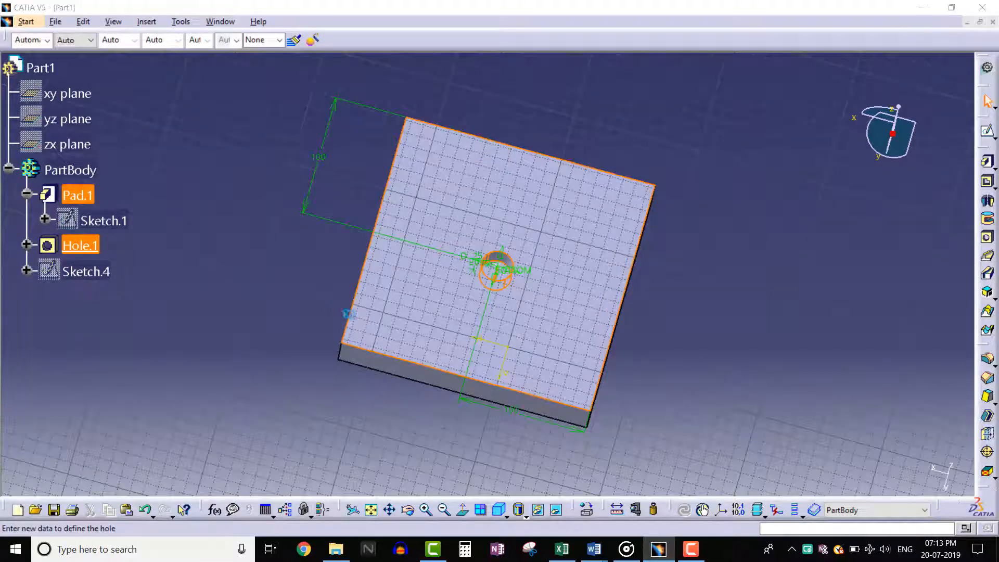
{"action": "left_click", "coordinate": [714, 144]}
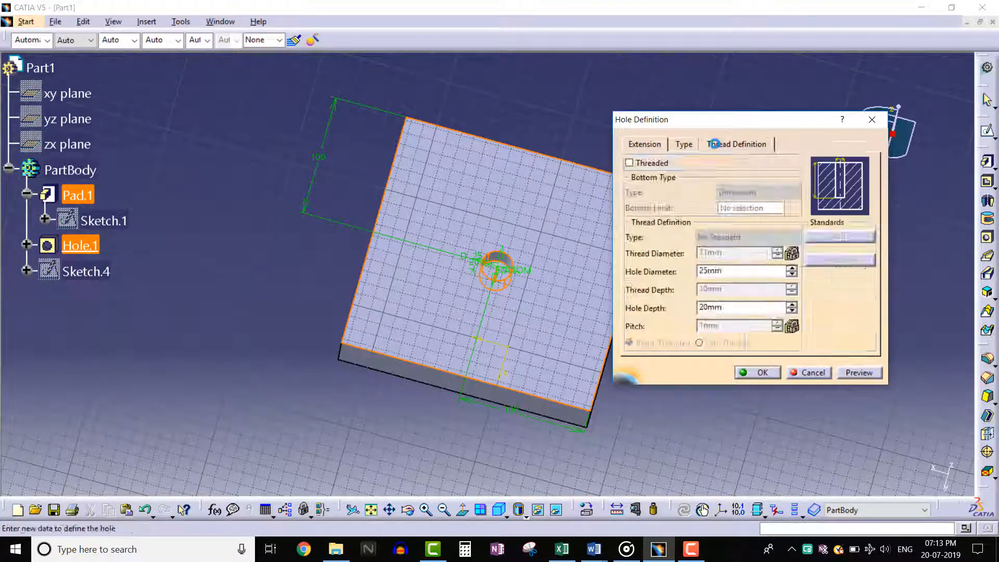
{"action": "left_click", "coordinate": [629, 164]}
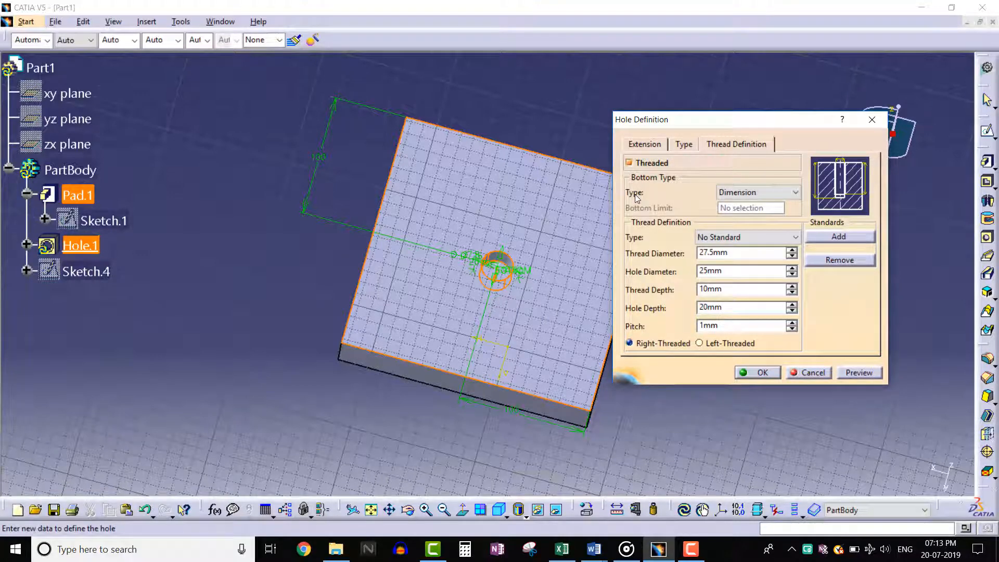
{"action": "left_click", "coordinate": [714, 238]}
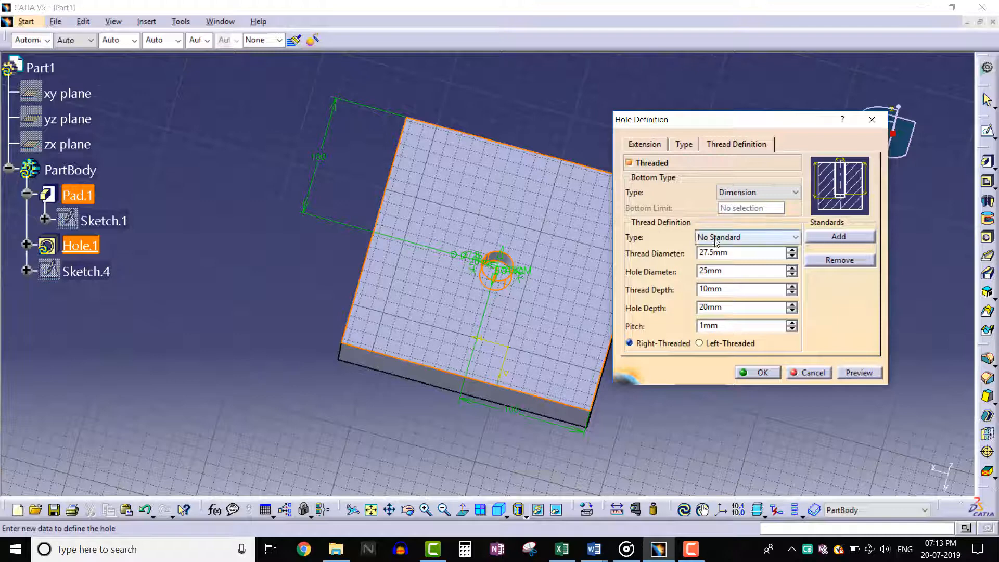
{"action": "left_click", "coordinate": [718, 250]}
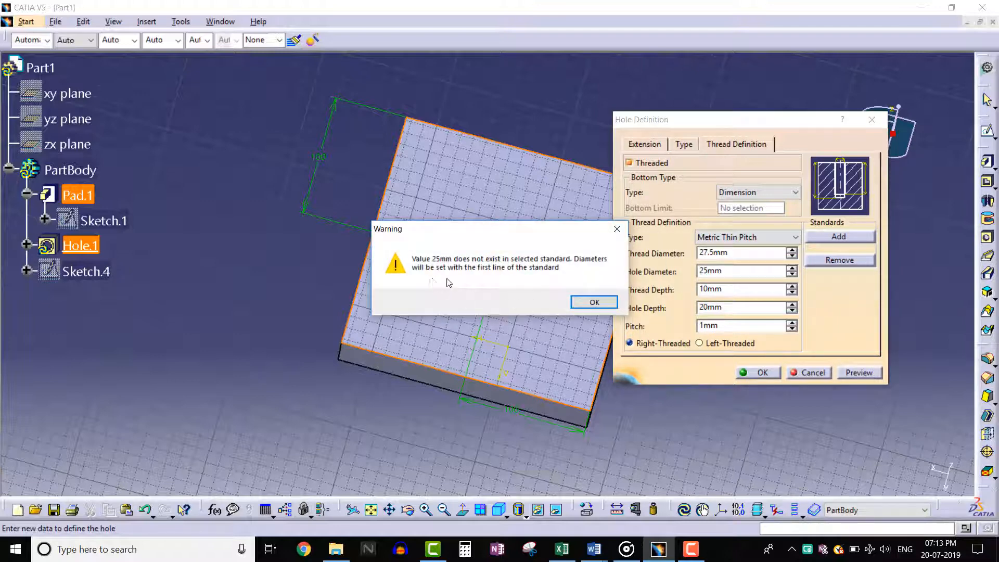
{"action": "left_click_drag", "start_coordinate": [520, 238], "coordinate": [414, 251]}
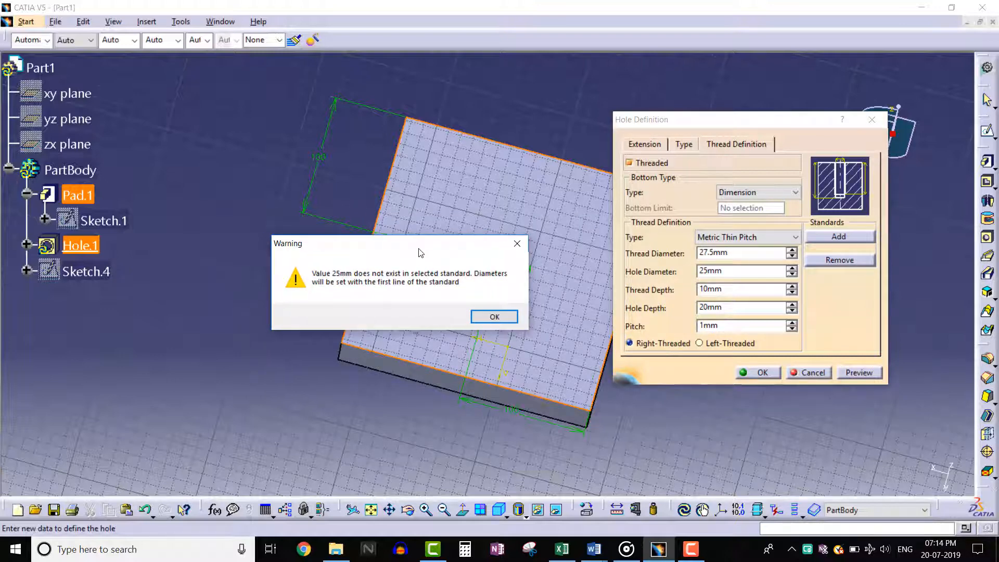
{"action": "left_click", "coordinate": [494, 318]}
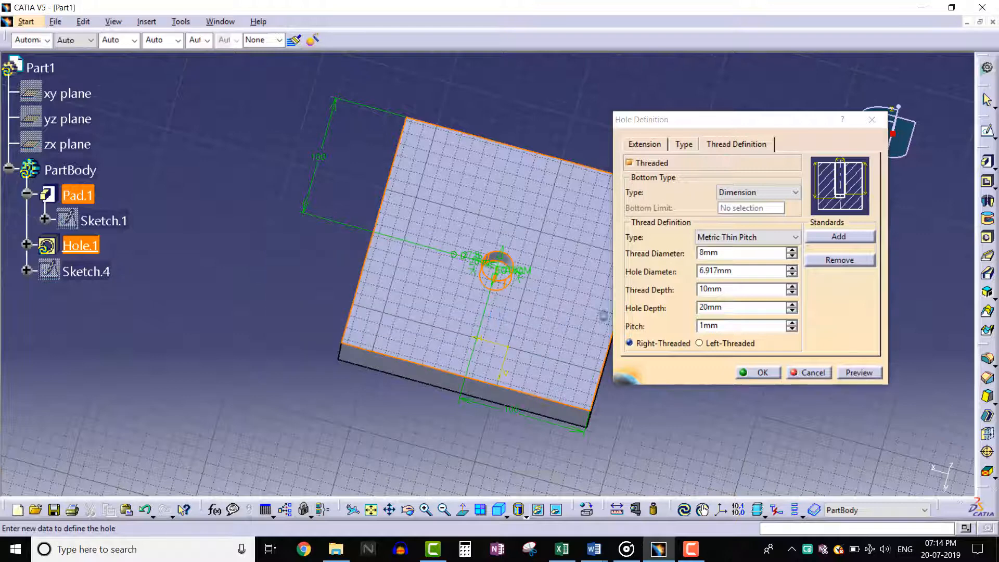
{"action": "left_click", "coordinate": [750, 238]}
{"action": "left_click", "coordinate": [750, 247]}
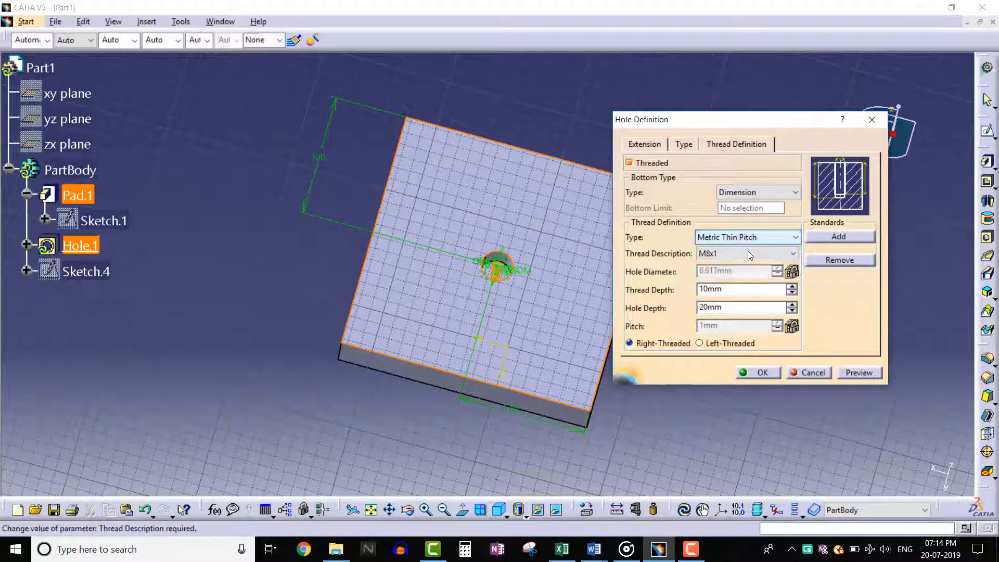
Step: Set the thread description to M30x2 and check the thread depth and hole depth values
{"action": "left_click", "coordinate": [749, 255]}
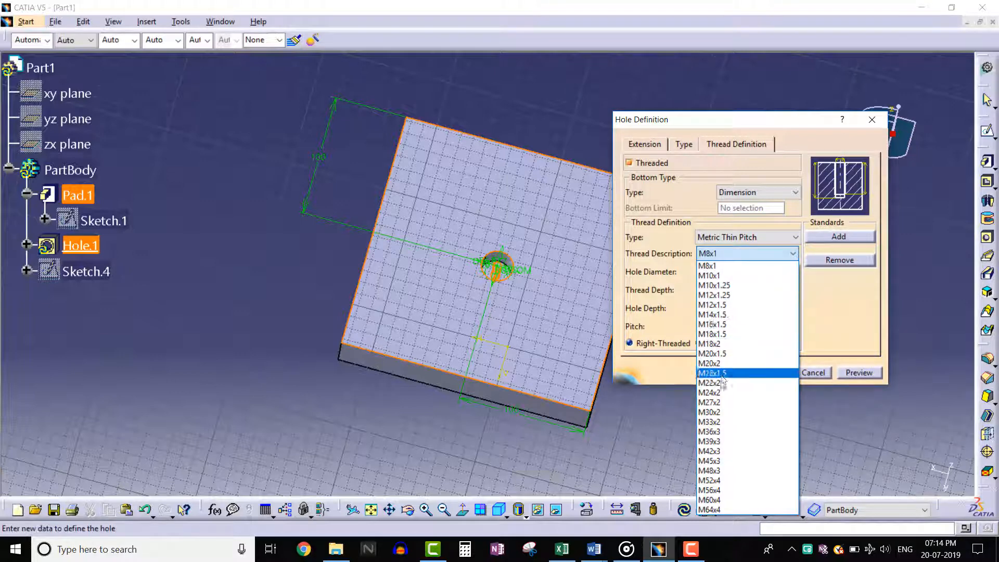
{"action": "left_click", "coordinate": [722, 412]}
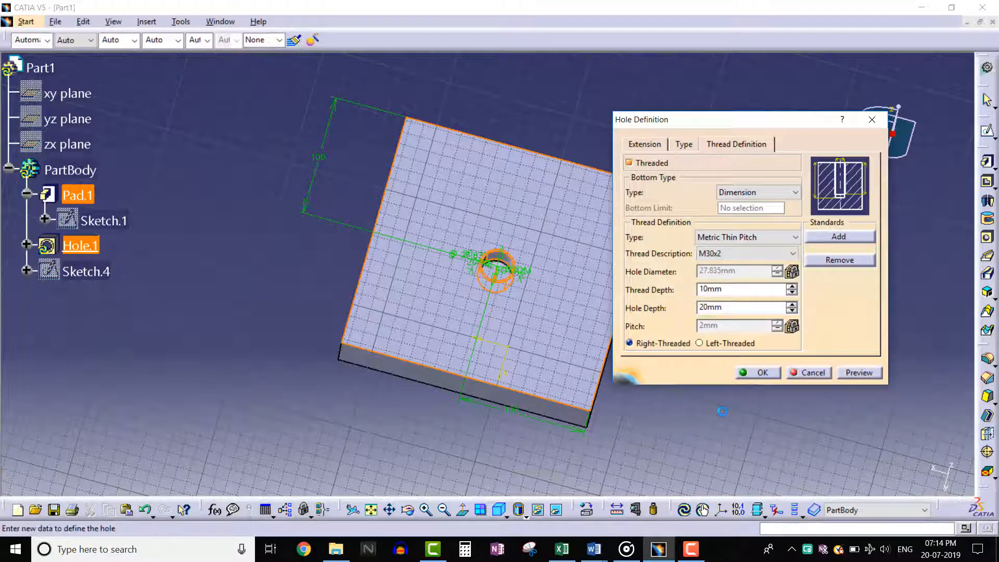
{"action": "double_click", "coordinate": [739, 289]}
{"action": "double_click", "coordinate": [740, 307]}
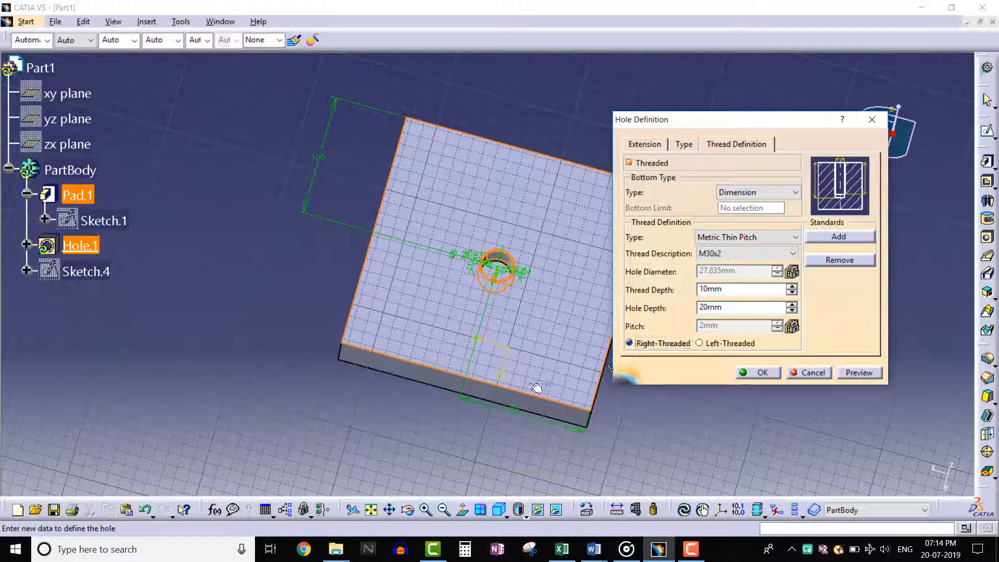
Step: Preview and apply the thread definition, and inspect the threaded hole in the block
{"action": "middle_click_drag", "start_coordinate": [532, 389], "coordinate": [511, 216]}
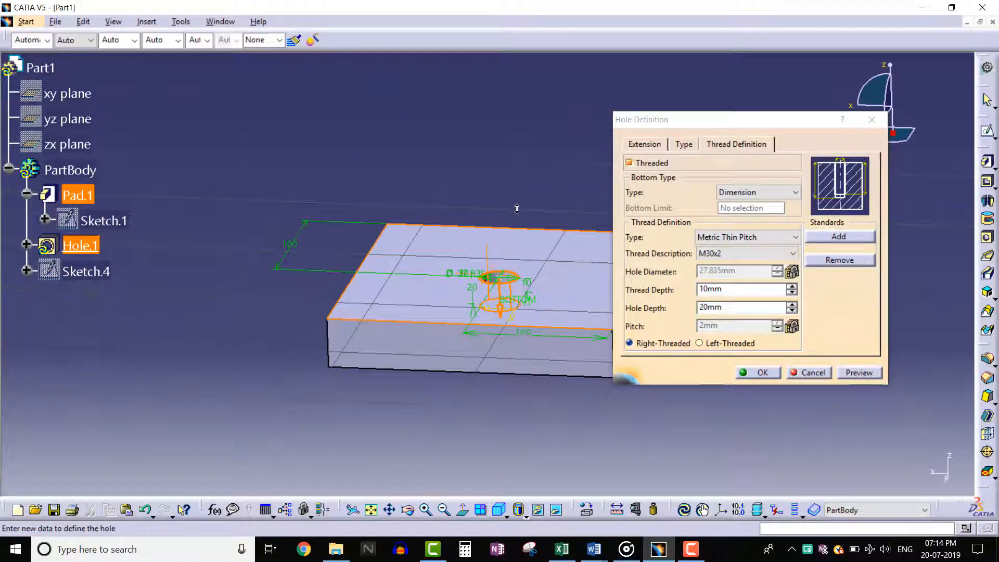
{"action": "left_click", "coordinate": [858, 372]}
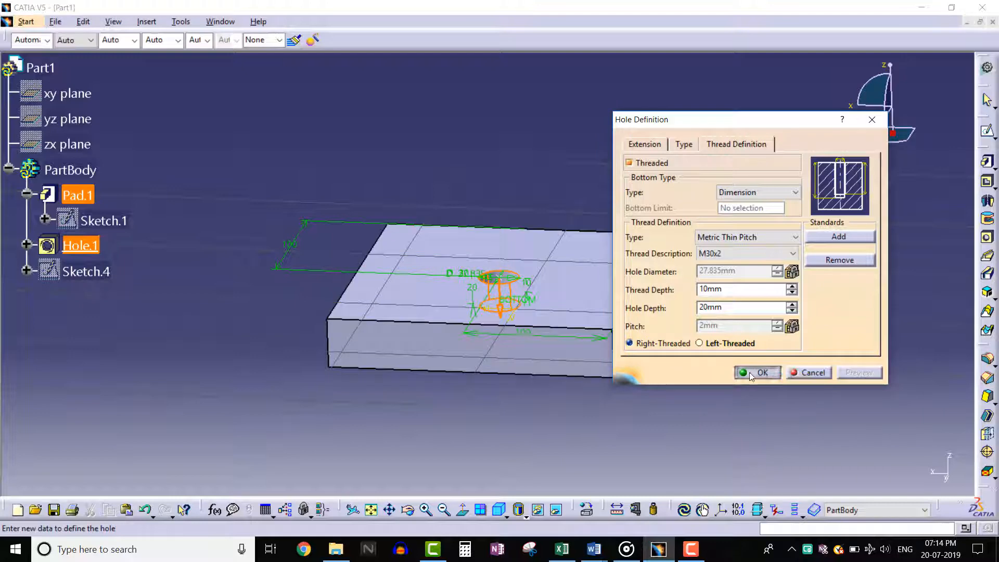
{"action": "left_click", "coordinate": [760, 373]}
{"action": "left_click", "coordinate": [525, 153]}
{"action": "middle_click_drag", "start_coordinate": [509, 161], "coordinate": [498, 311]}
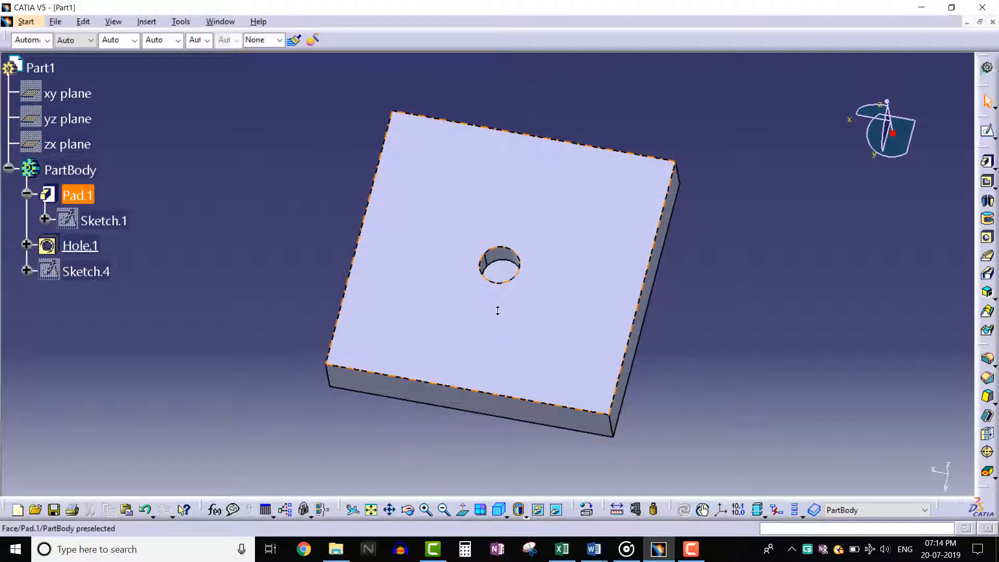